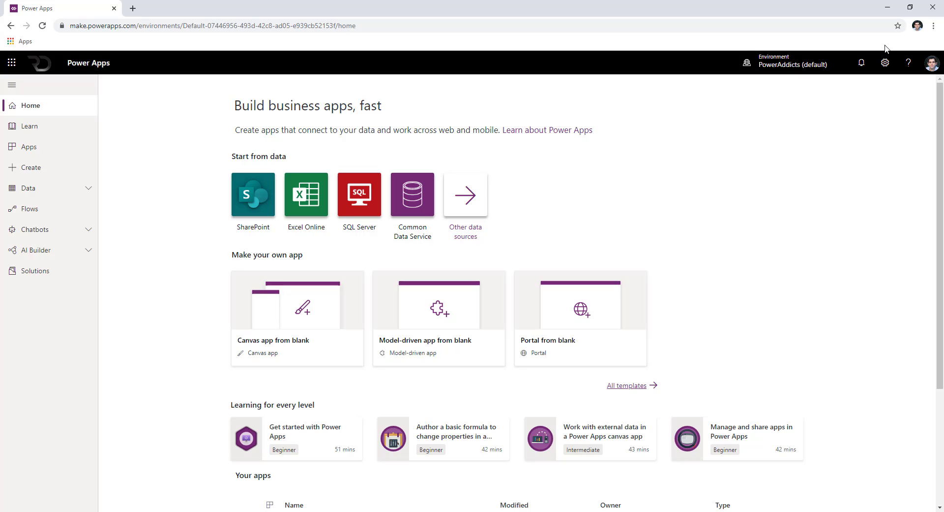
# Step: Resize the browser window narrower and wider to examine how the home page layout adapts, and restore it to full screen
pyautogui.click(910, 8)
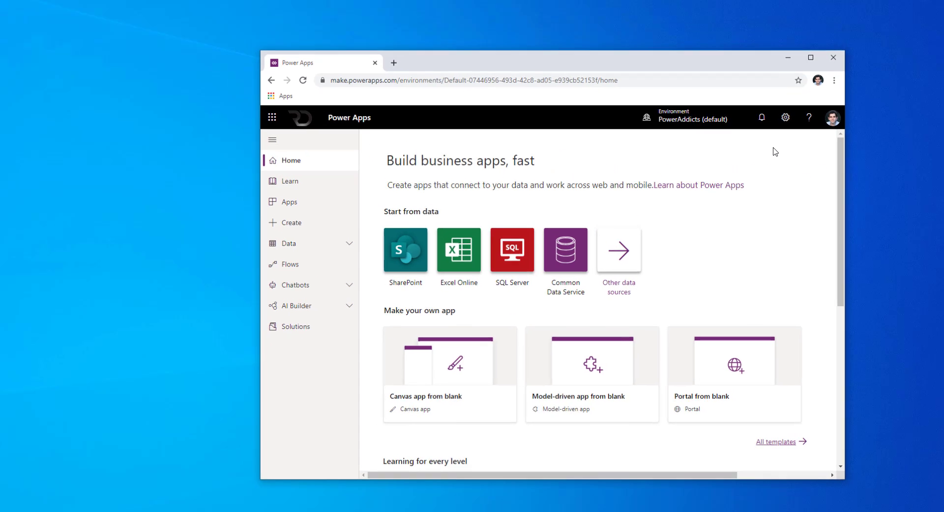
pyautogui.moveTo(849, 146); pyautogui.dragTo(766, 167)
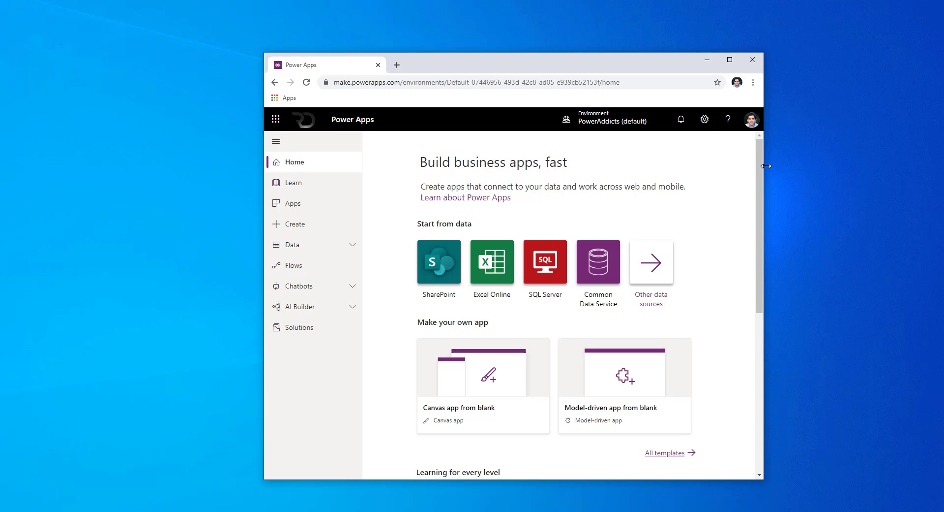
pyautogui.moveTo(767, 166); pyautogui.dragTo(854, 170)
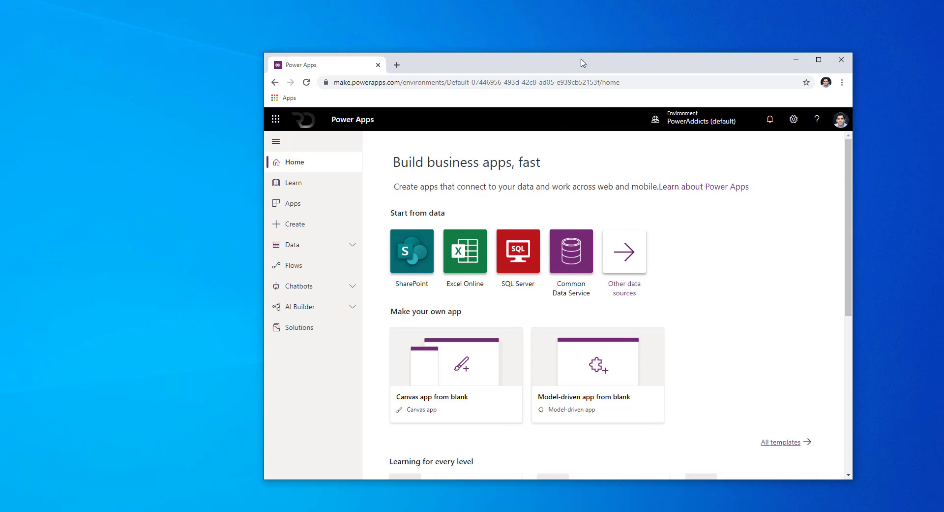
pyautogui.moveTo(582, 47); pyautogui.dragTo(610, 2)
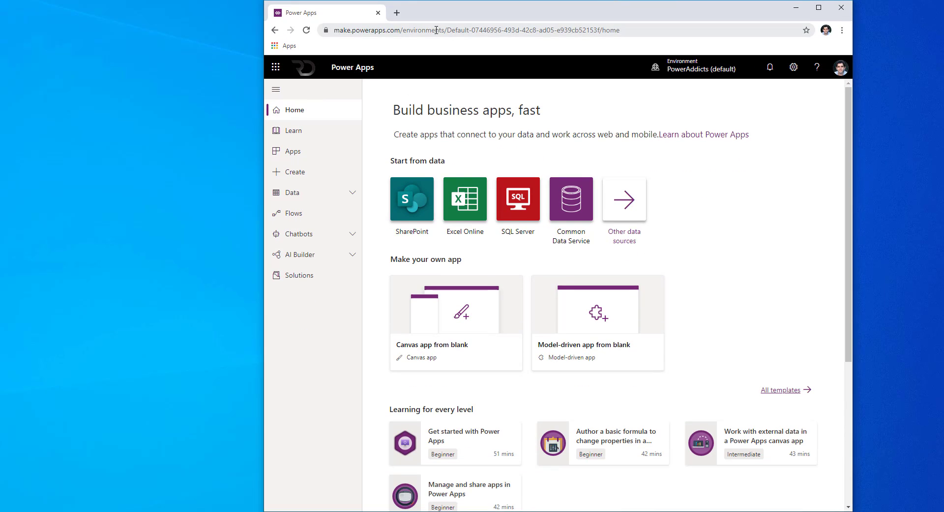
pyautogui.click(819, 7)
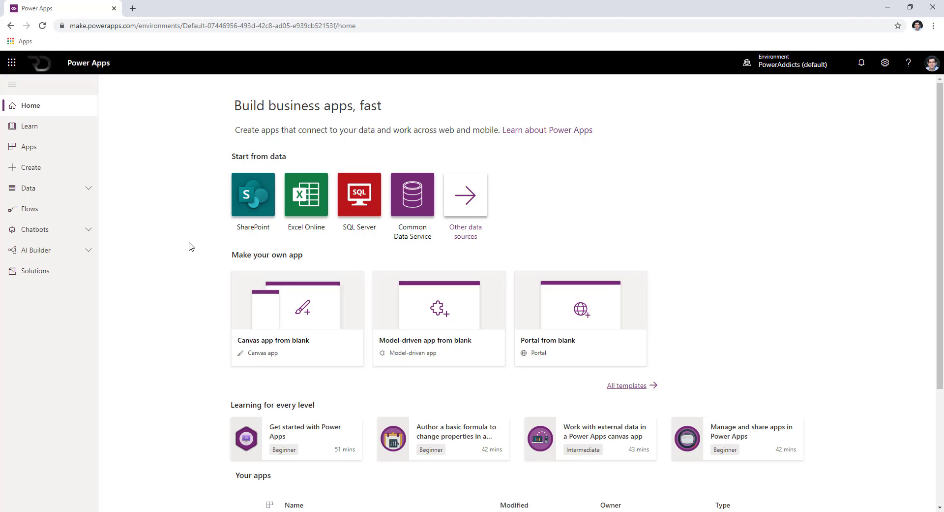
# Step: Create a blank canvas app named "Responsive App" in the Phone format
pyautogui.click(286, 323)
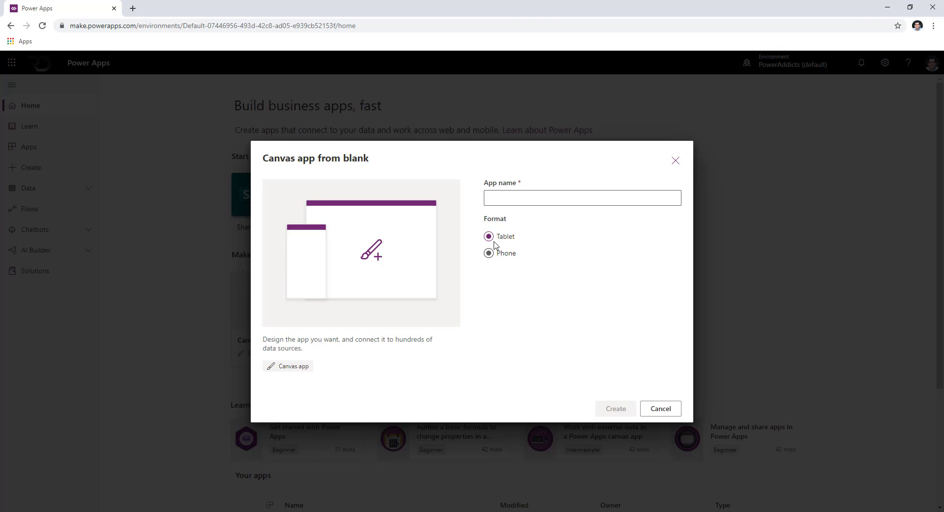
pyautogui.write('Responsive App')
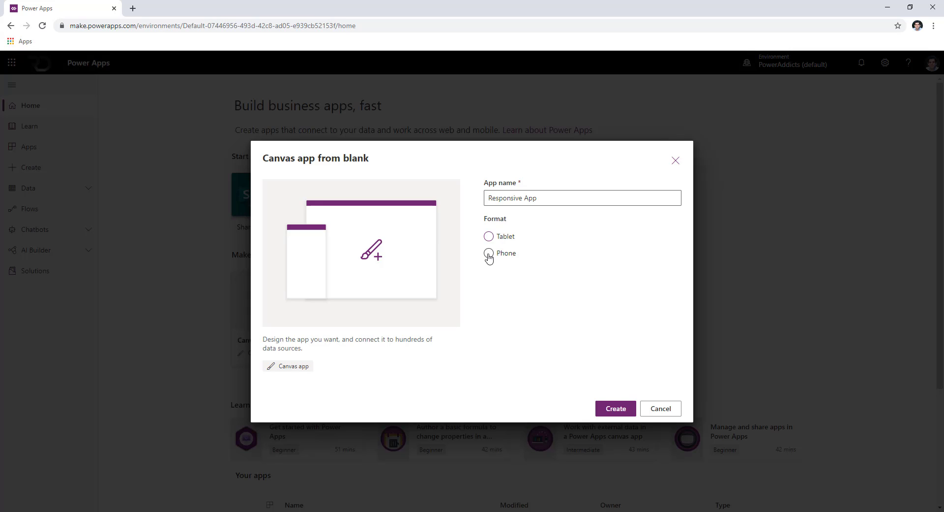
pyautogui.click(489, 253)
pyautogui.click(615, 409)
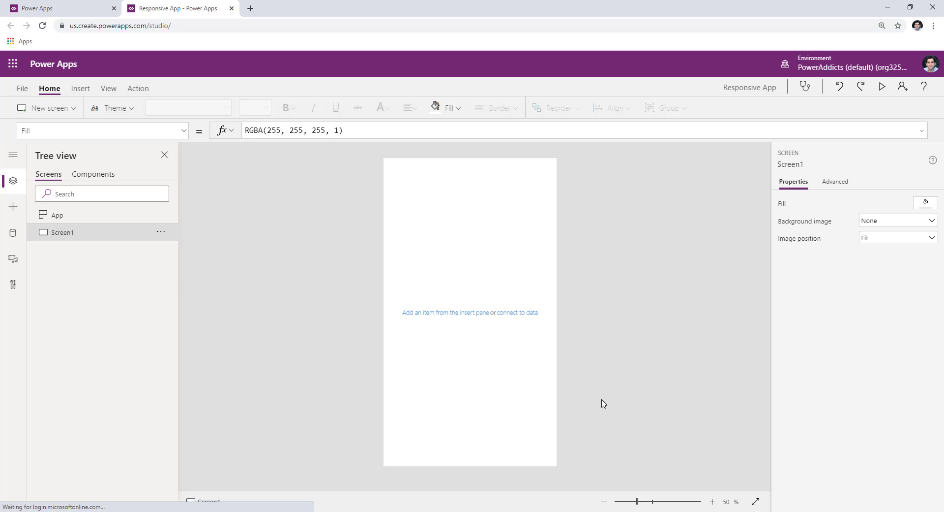
# Step: Apply the Lavender theme and insert a header label, lblHeader, reading "Responsive App" across the top of the Home Screen
pyautogui.click(121, 108)
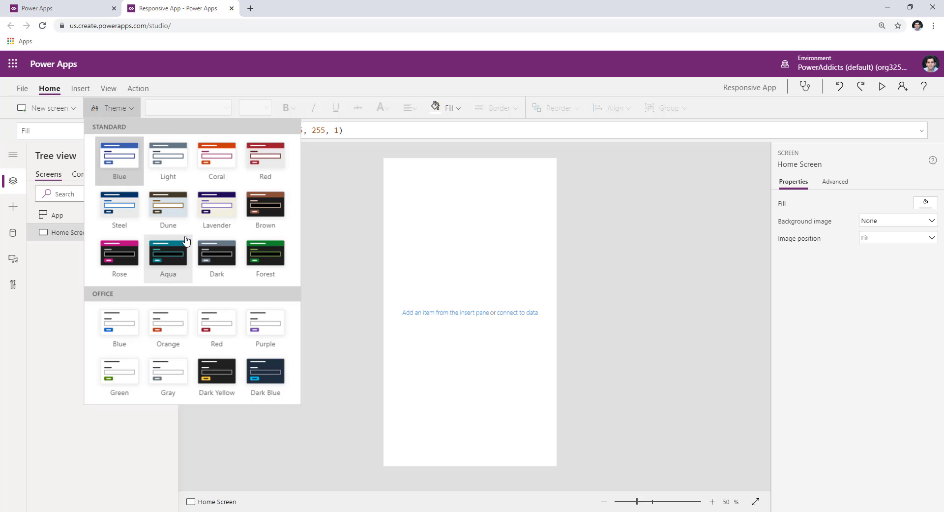
pyautogui.click(210, 221)
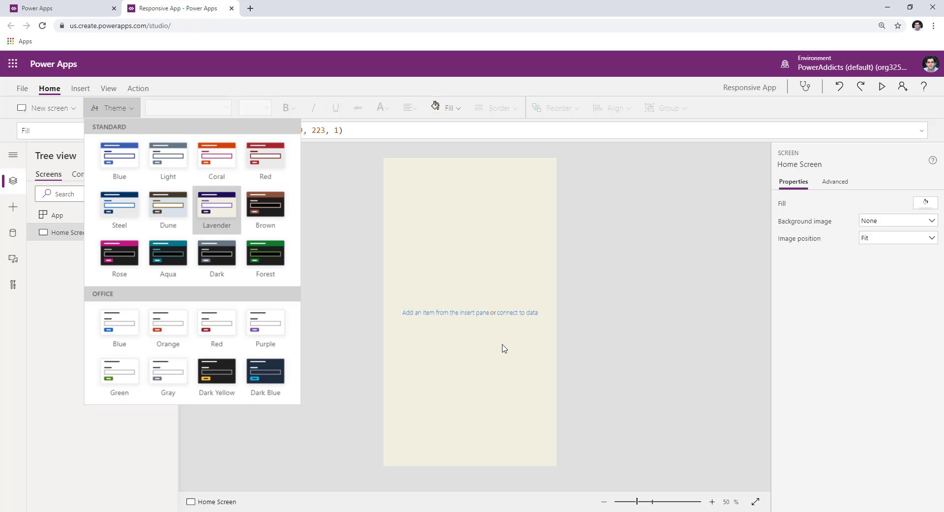
pyautogui.click(367, 191)
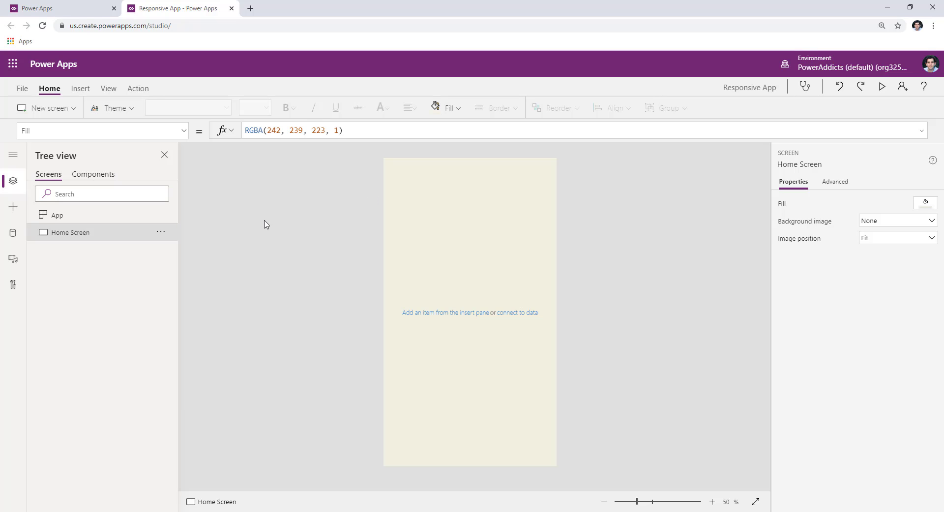
pyautogui.click(80, 89)
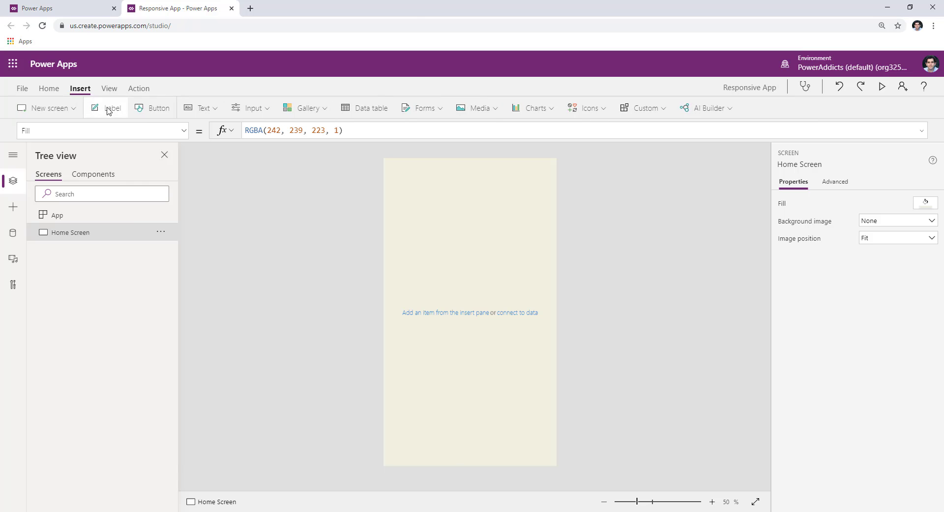
pyautogui.click(109, 107)
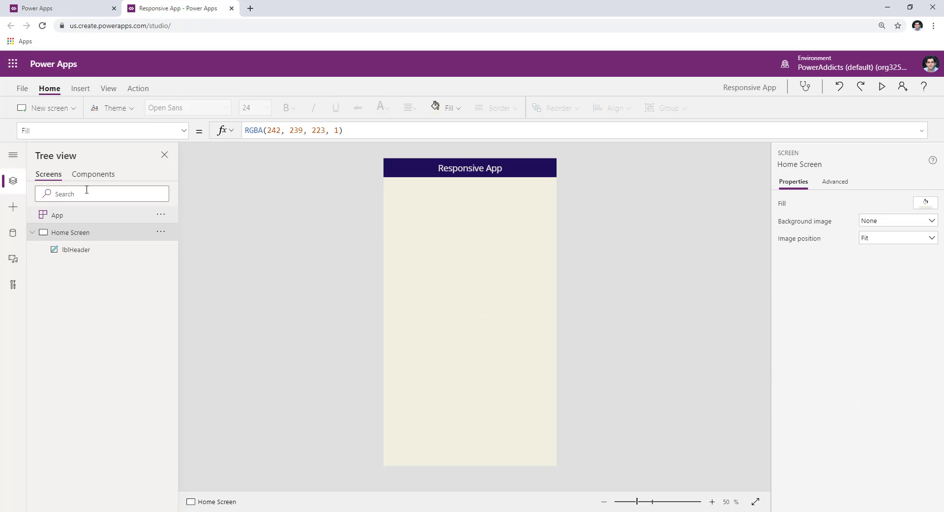
# Step: Save the app and launch Responsive App from the list of own apps before returning to its editor
pyautogui.click(22, 88)
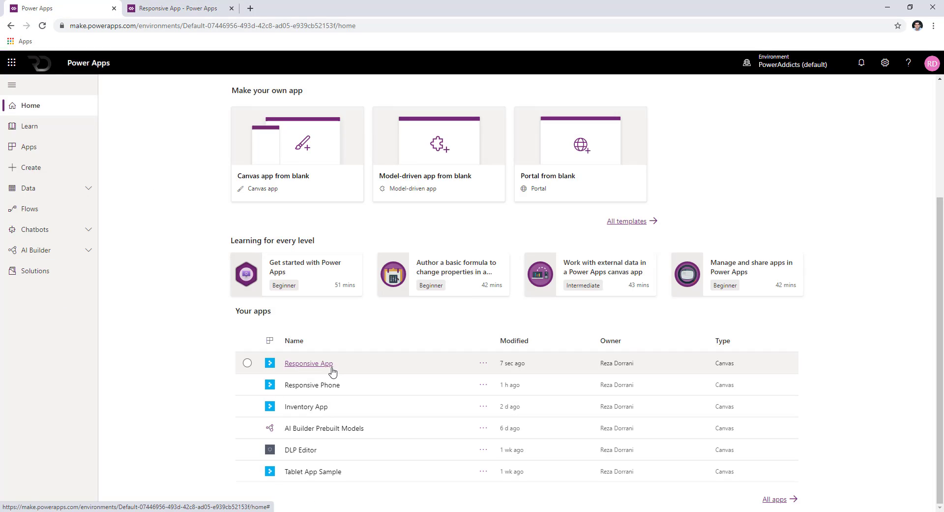
pyautogui.click(322, 367)
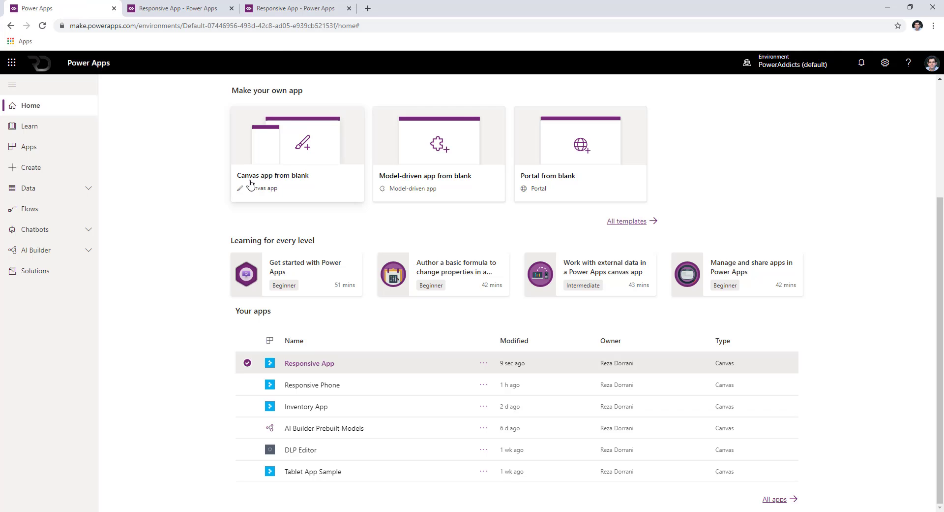
pyautogui.click(293, 8)
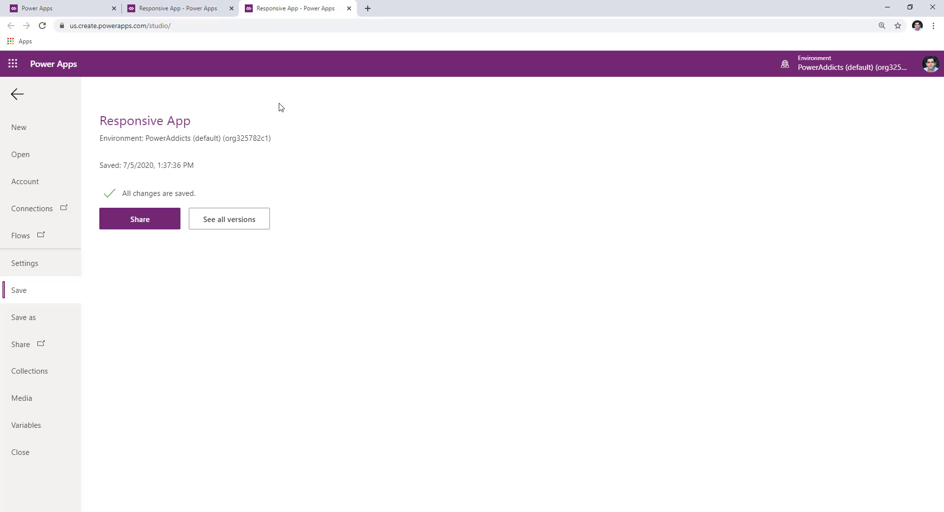
# Step: Turn off Scale to fit and Lock orientation in the app's screen size and orientation settings, apply the changes, and exit the preview
pyautogui.click(18, 94)
pyautogui.click(22, 88)
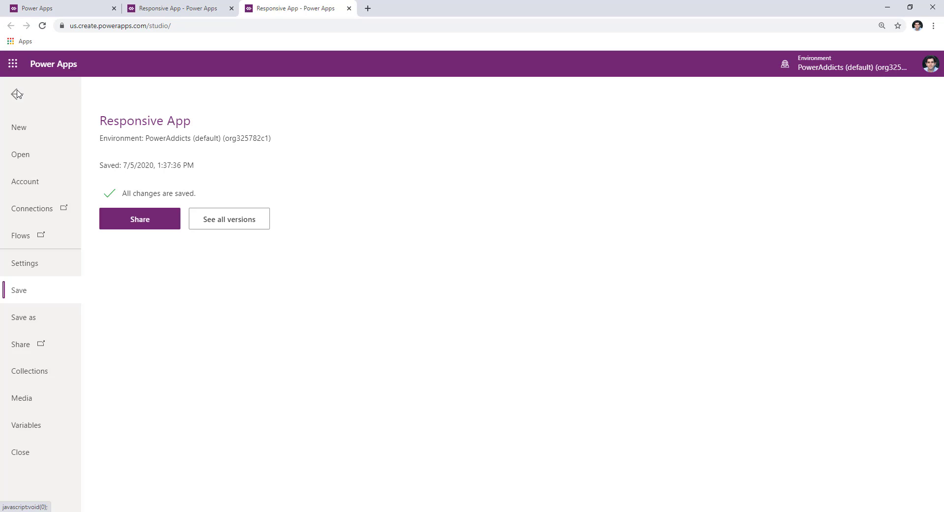
pyautogui.click(51, 271)
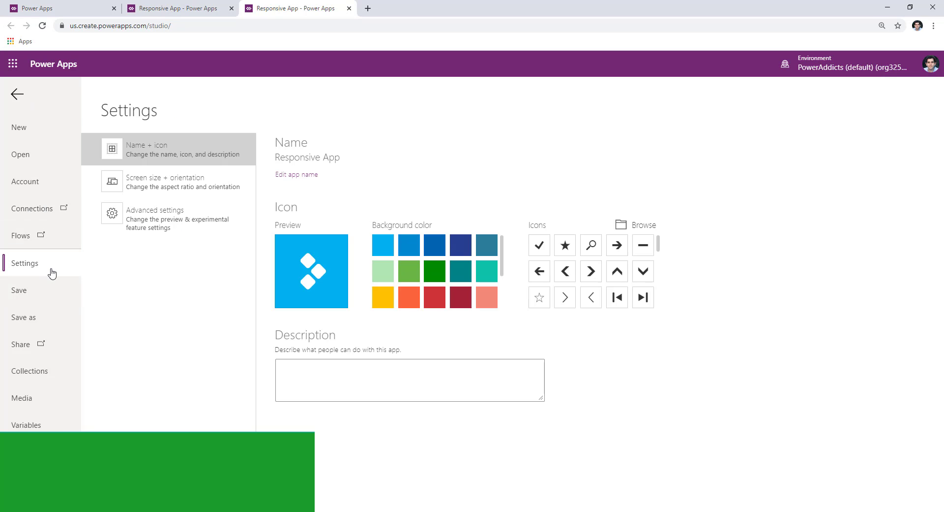
pyautogui.click(163, 186)
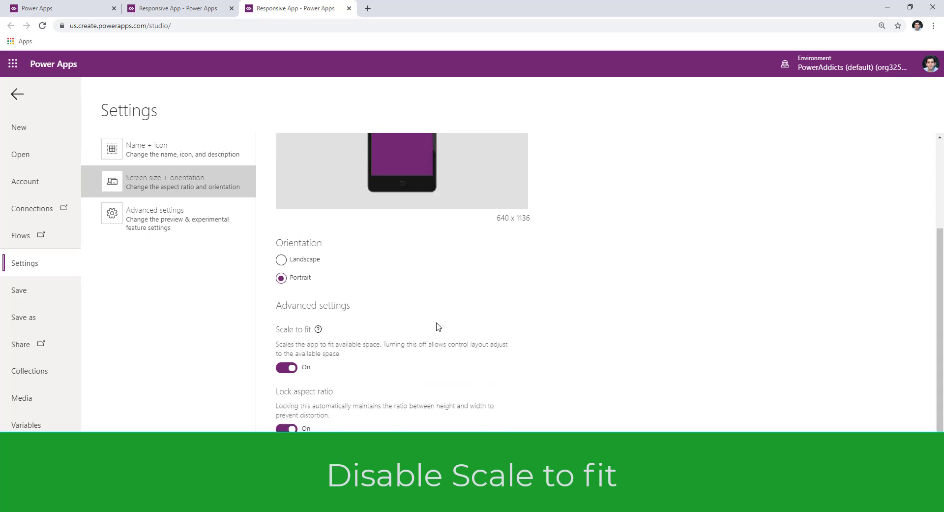
pyautogui.scroll(-3, 438, 326)
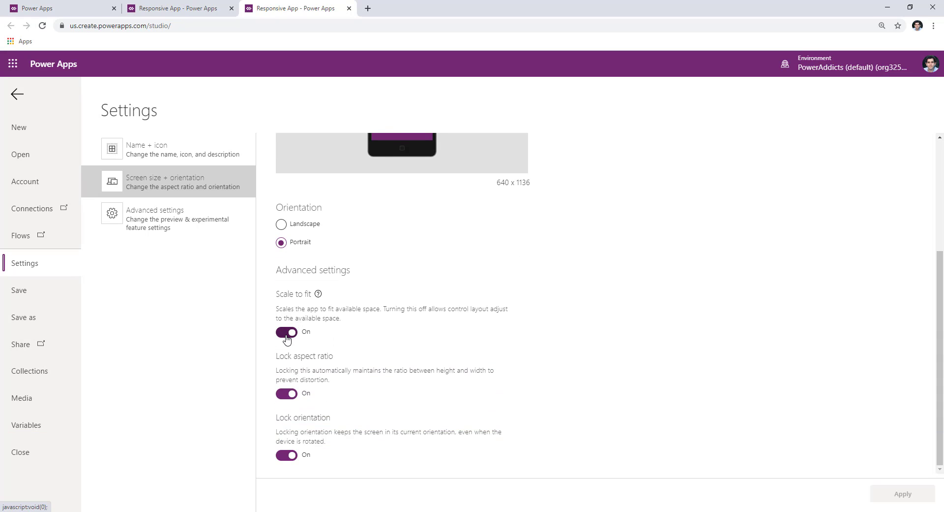
pyautogui.click(287, 332)
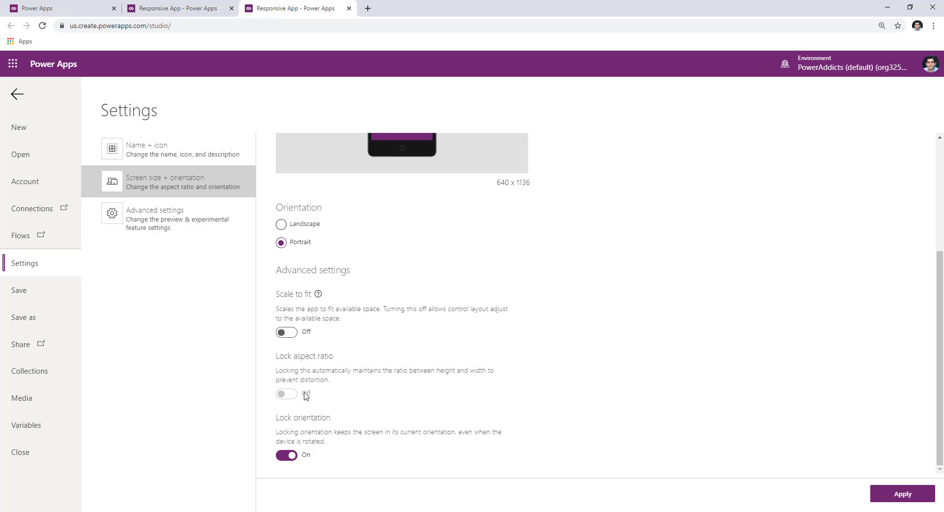
pyautogui.click(289, 464)
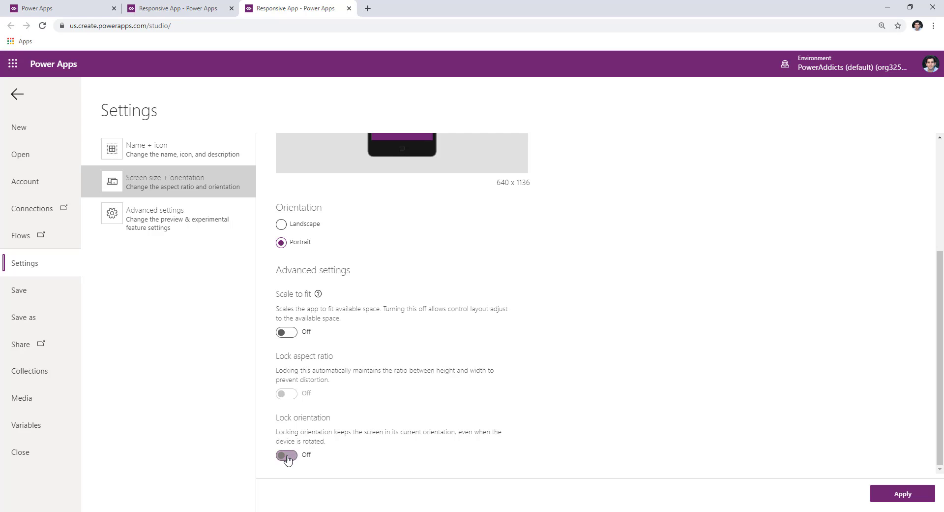
pyautogui.click(904, 494)
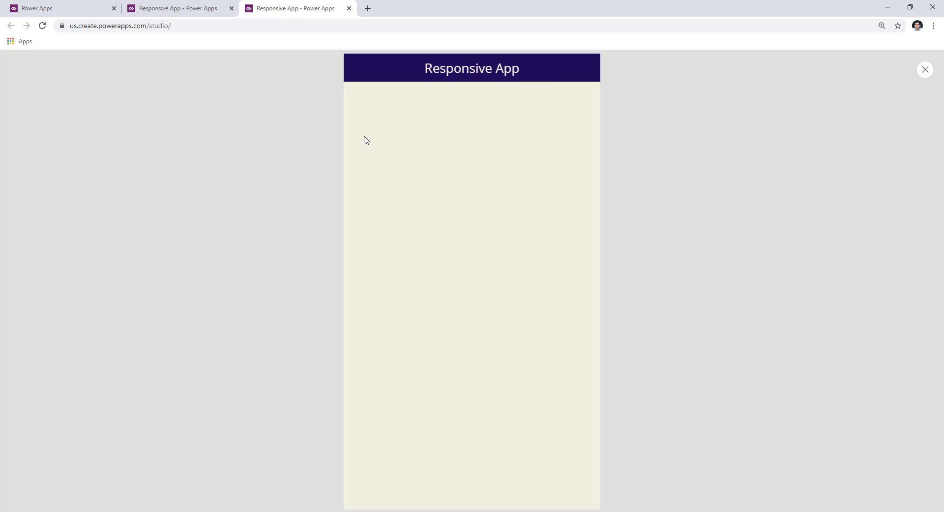
pyautogui.click(925, 72)
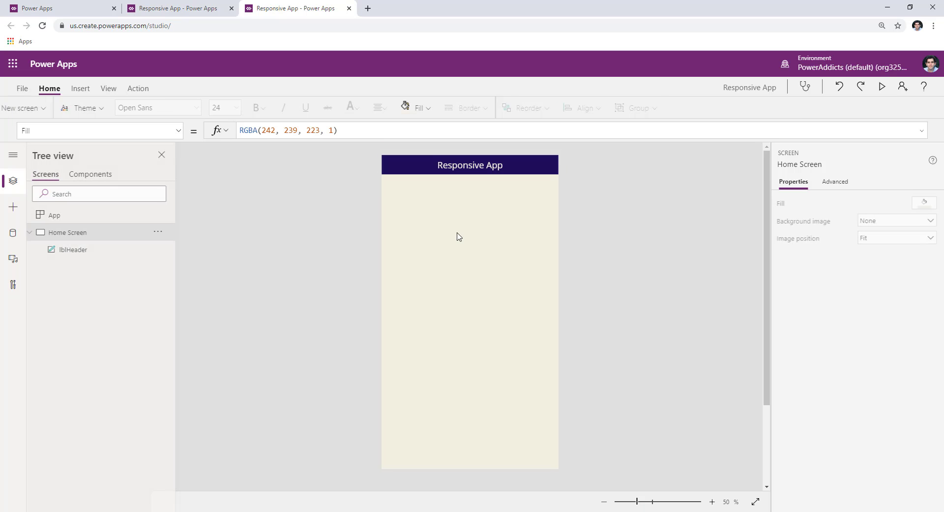
# Step: Save and publish the updated version of Responsive App
pyautogui.click(22, 88)
pyautogui.click(129, 247)
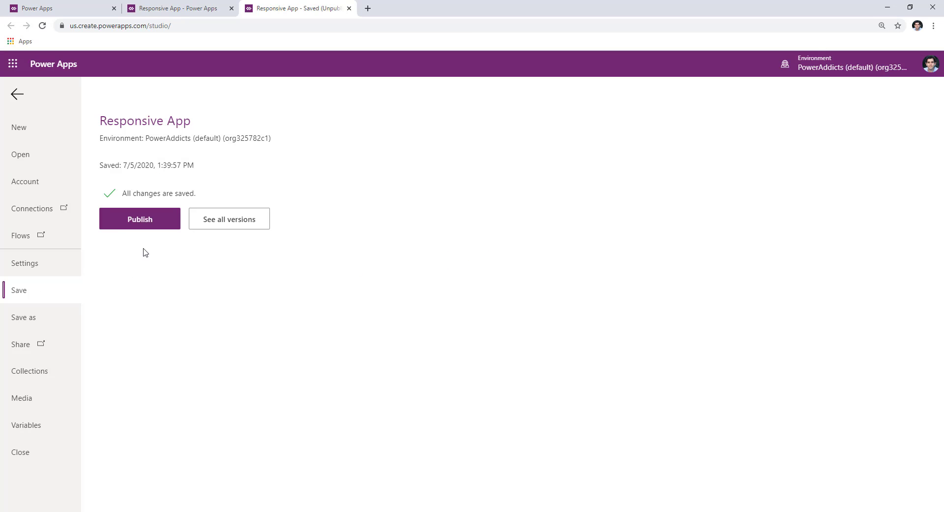
pyautogui.click(120, 227)
pyautogui.click(494, 349)
# Step: Reload the running published app and resize the browser window to examine how the header label adapts, ending at full screen
pyautogui.click(199, 11)
pyautogui.rightClick(271, 114)
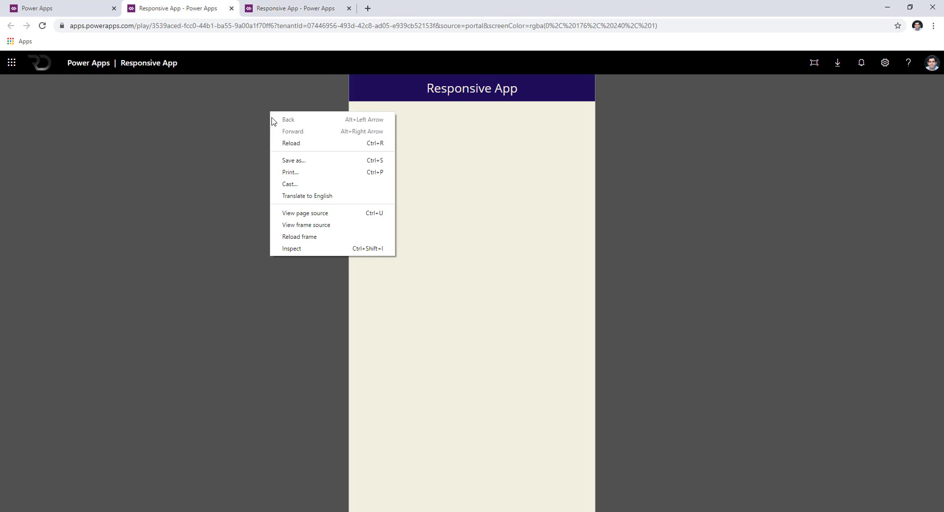
pyautogui.click(289, 142)
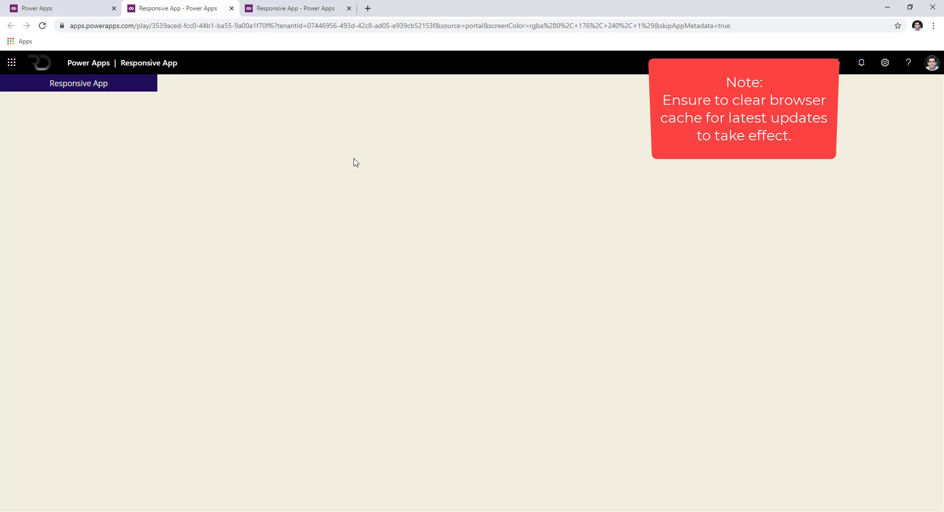
pyautogui.click(910, 8)
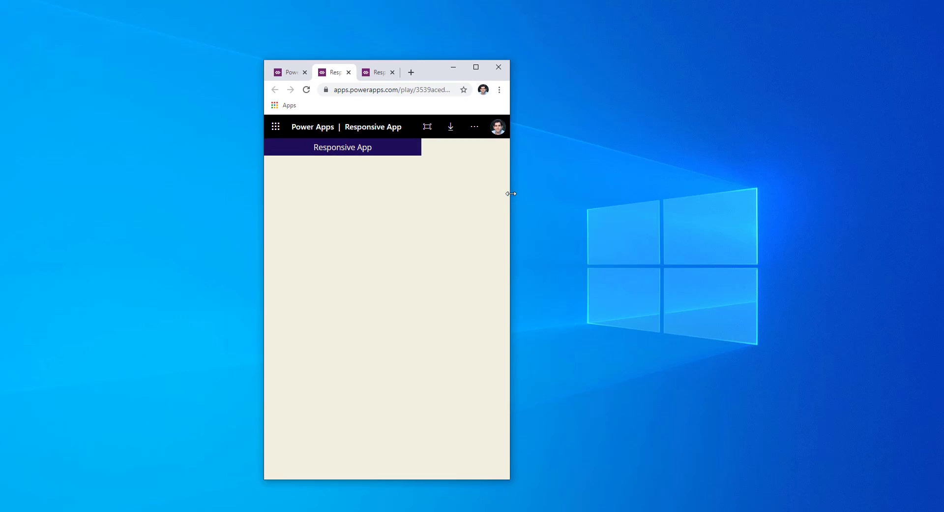
pyautogui.moveTo(518, 194); pyautogui.dragTo(592, 192)
pyautogui.press('super+Up')
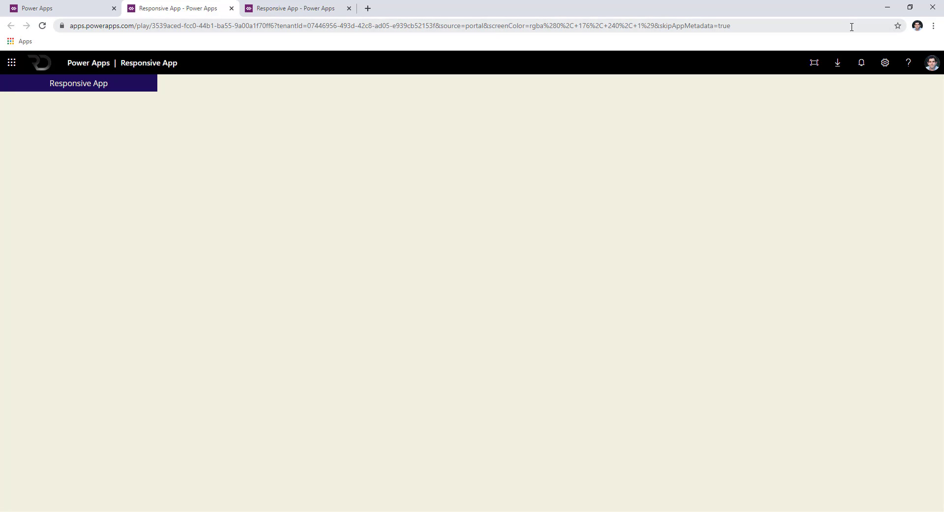
# Step: Return to the app editor and insert a label named lblProperties below the header on the Home Screen
pyautogui.hotkey('ctrl', 'Tab')
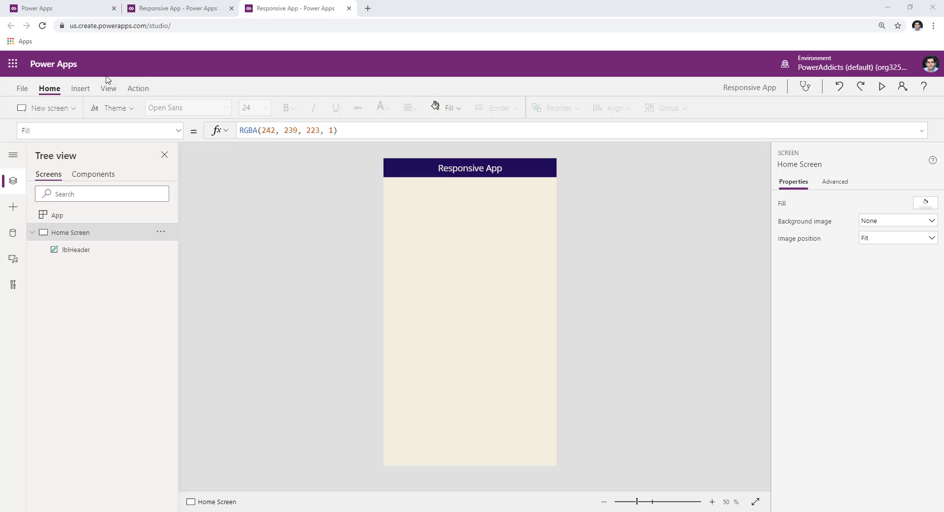
pyautogui.click(80, 88)
pyautogui.click(105, 107)
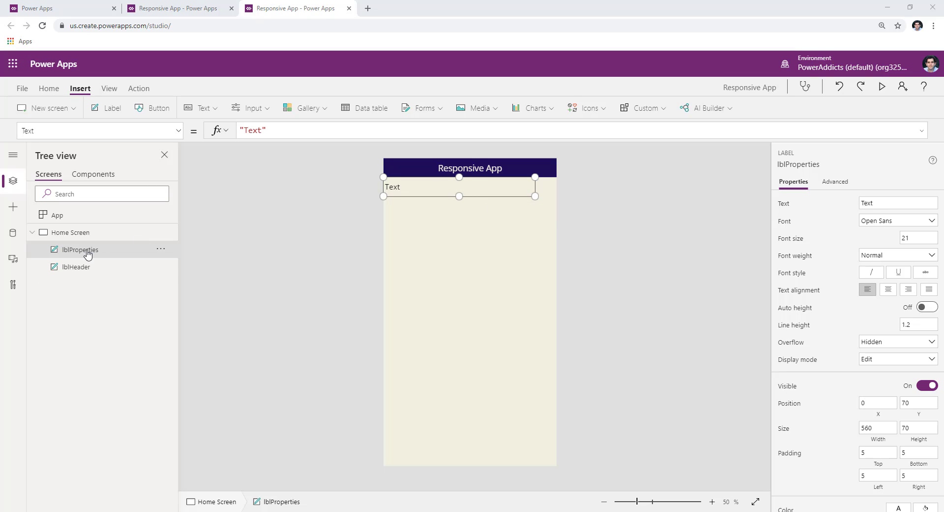
# Step: Set the X property of the lblProperties label to 50
pyautogui.click(72, 134)
pyautogui.write('X')
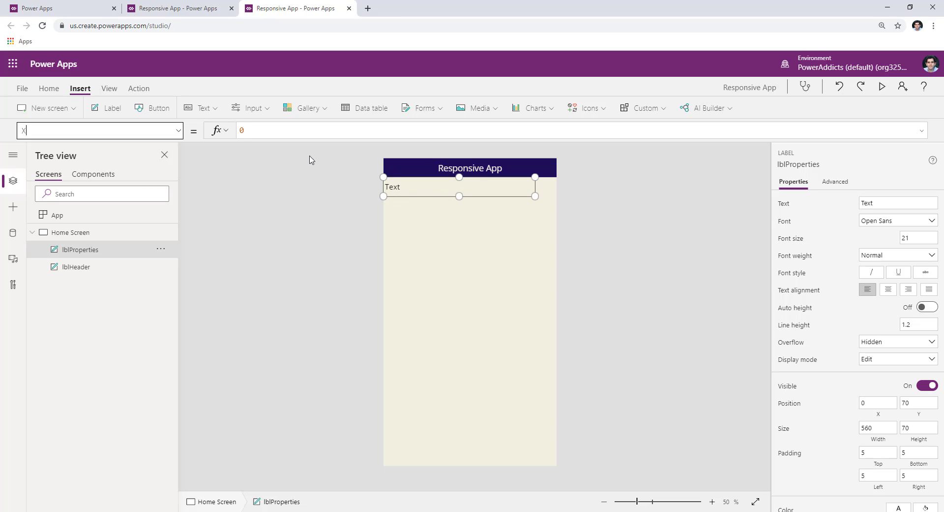
pyautogui.click(277, 132)
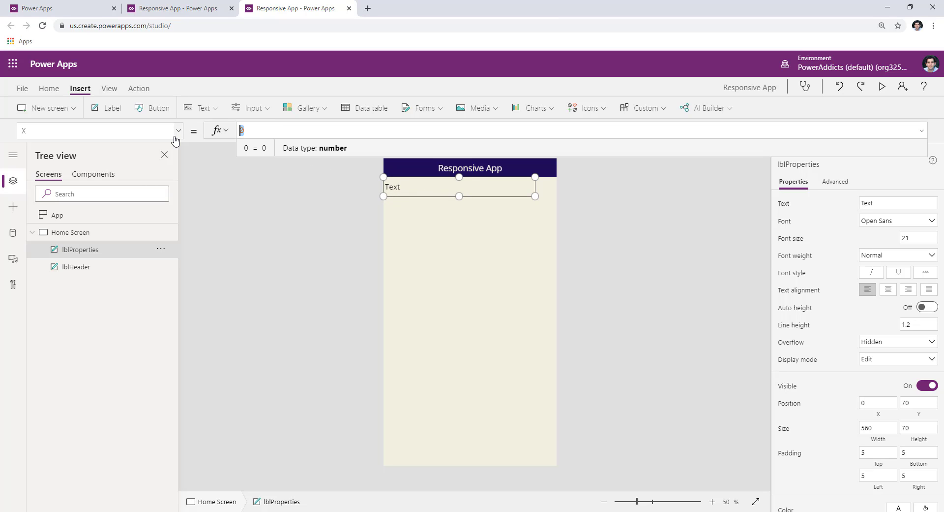
pyautogui.write('50')
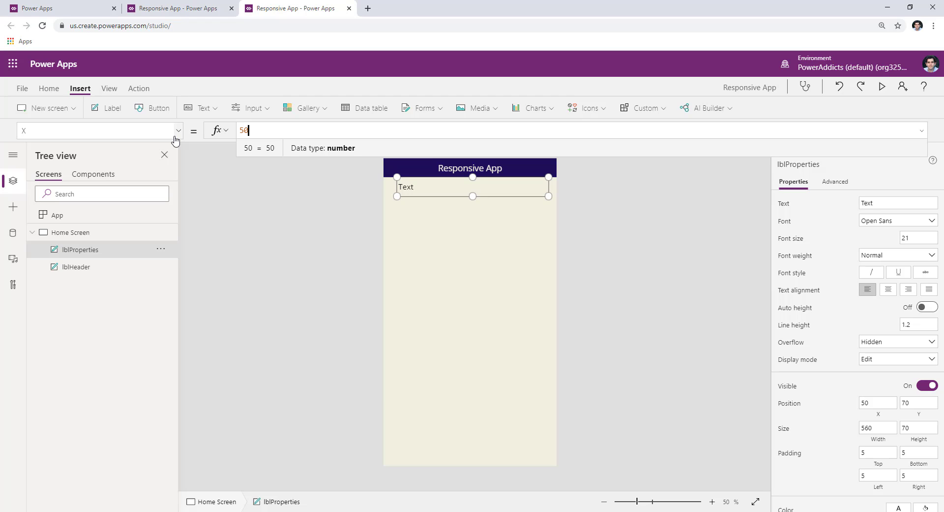
pyautogui.click(423, 189)
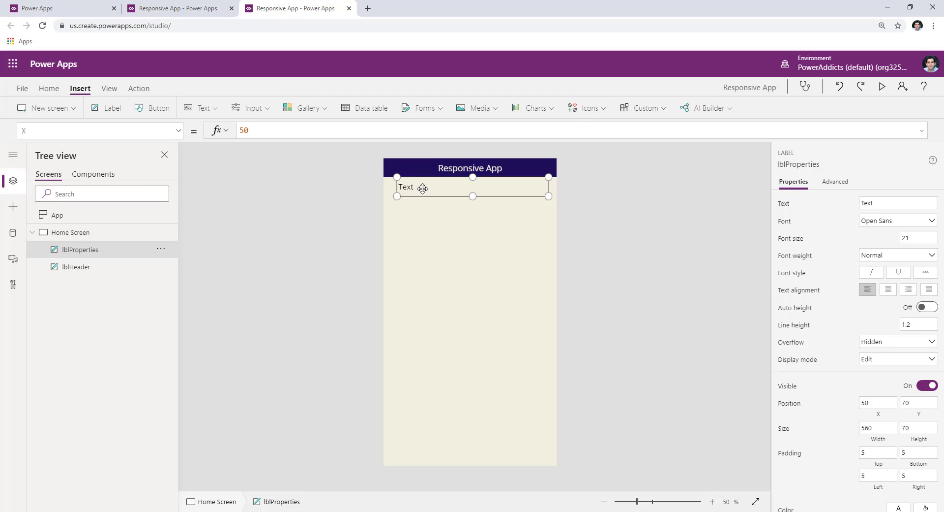
# Step: Move the lblProperties label to X 0, and bring up its Y property while shifting it down to Y 82
pyautogui.moveTo(418, 194)
pyautogui.mouseDown()
pyautogui.moveTo(397, 222)
pyautogui.moveTo(394, 191)
pyautogui.moveTo(450, 194)
pyautogui.moveTo(411, 188)
pyautogui.mouseUp()
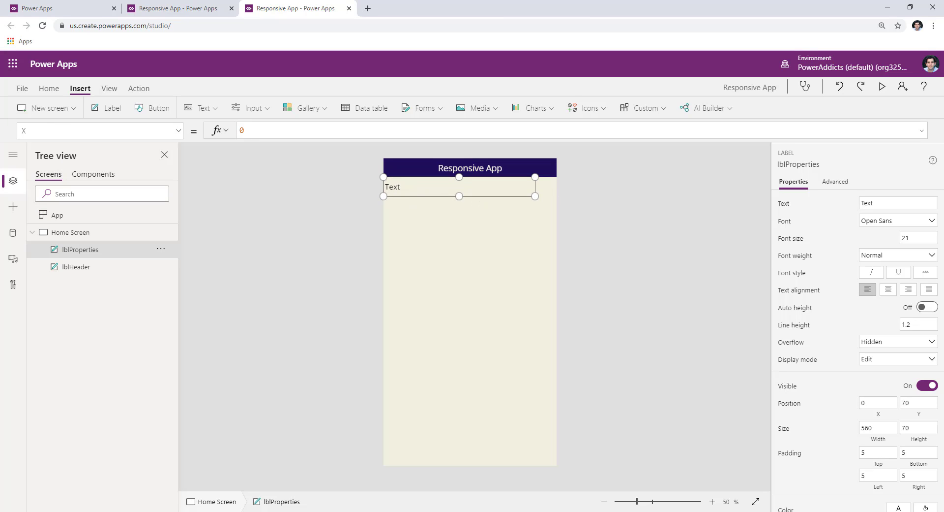
pyautogui.click(42, 134)
pyautogui.write('Y')
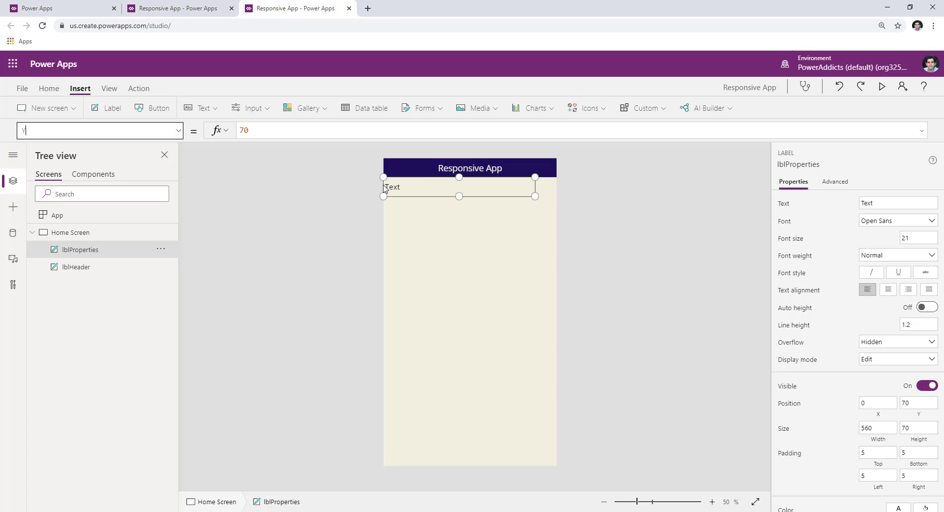
pyautogui.click(408, 189)
pyautogui.moveTo(408, 189)
pyautogui.mouseDown()
pyautogui.moveTo(399, 217)
pyautogui.moveTo(407, 249)
pyautogui.moveTo(419, 220)
pyautogui.moveTo(416, 233)
pyautogui.moveTo(405, 180)
pyautogui.moveTo(406, 190)
pyautogui.mouseUp()
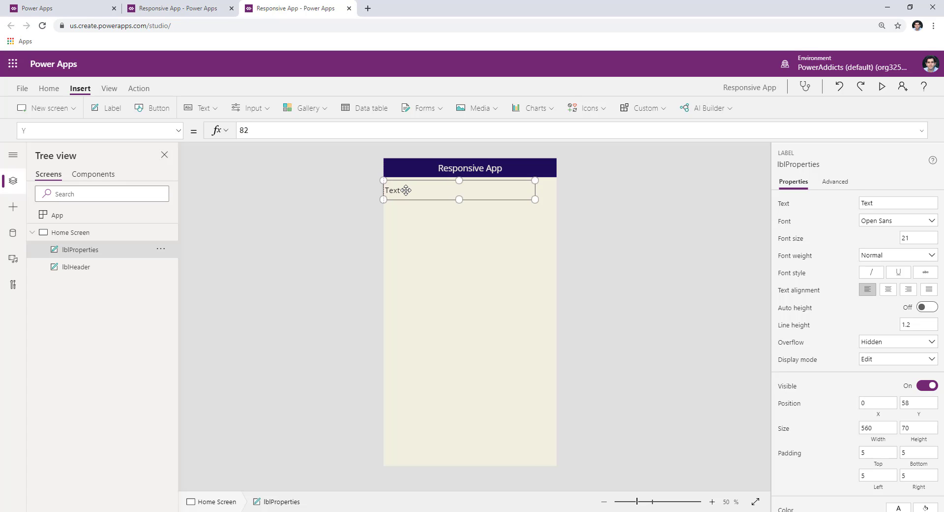
pyautogui.click(212, 170)
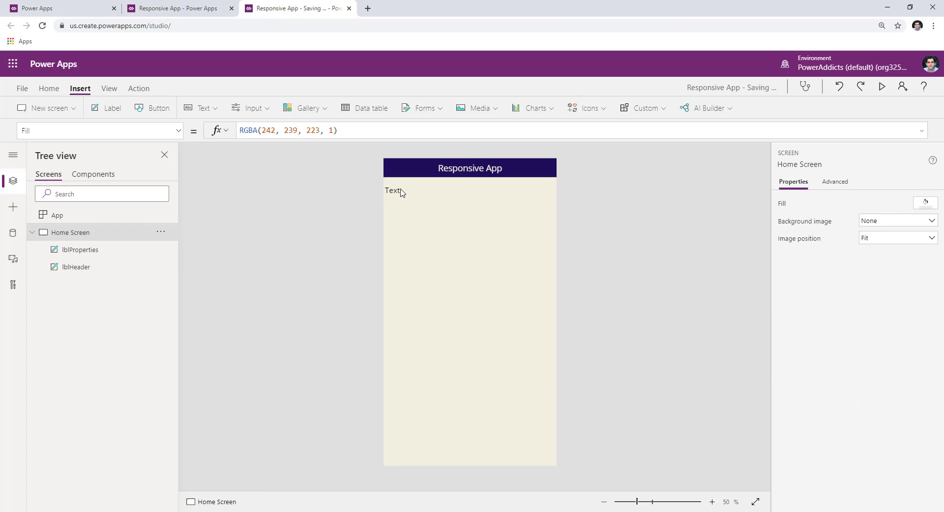
pyautogui.click(400, 190)
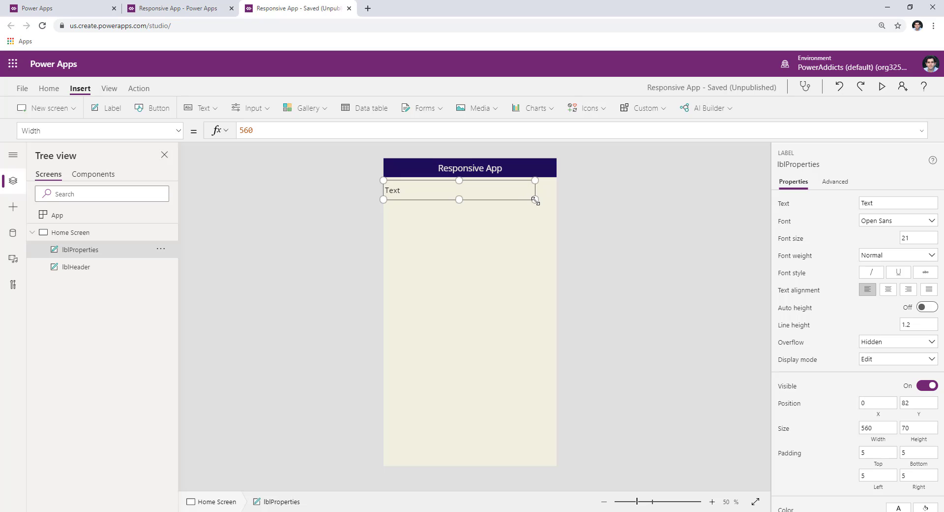
# Step: Resize the lblProperties label to a width of 640, with its upper edge against the header at Y 70
pyautogui.moveTo(535, 199)
pyautogui.mouseDown()
pyautogui.moveTo(563, 205)
pyautogui.moveTo(551, 199)
pyautogui.mouseUp()
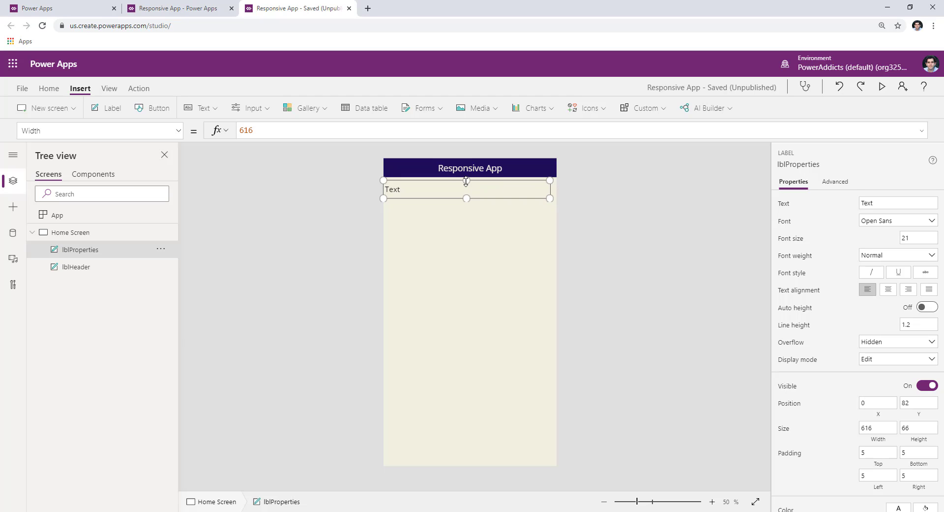
pyautogui.moveTo(467, 179); pyautogui.dragTo(467, 175)
pyautogui.moveTo(550, 189); pyautogui.dragTo(573, 193)
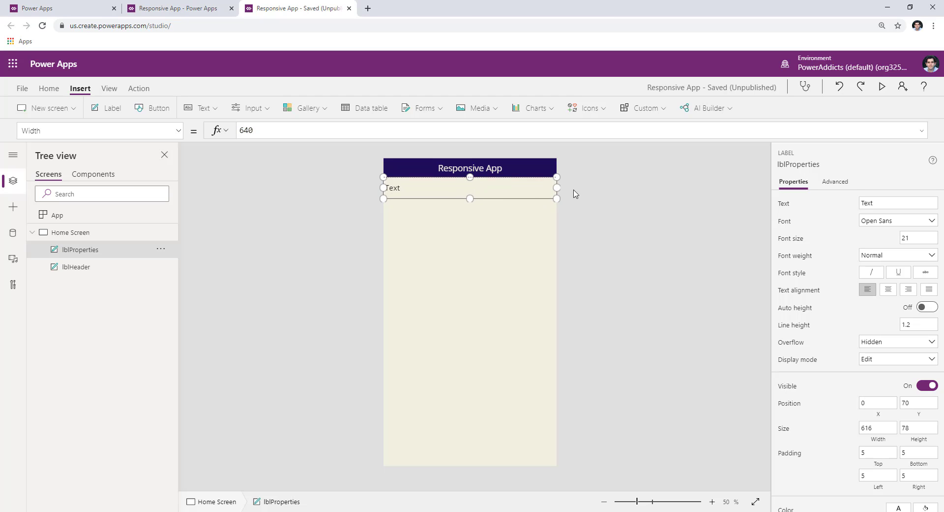
# Step: Bring up the Height property of the lblProperties label and reduce the label's height to 64
pyautogui.click(174, 130)
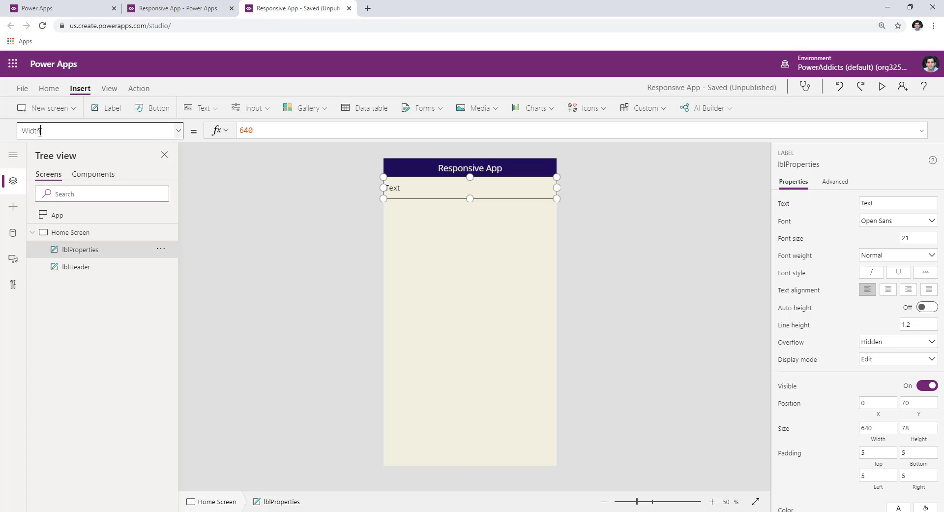
pyautogui.write('Height')
pyautogui.click(486, 244)
pyautogui.click(437, 196)
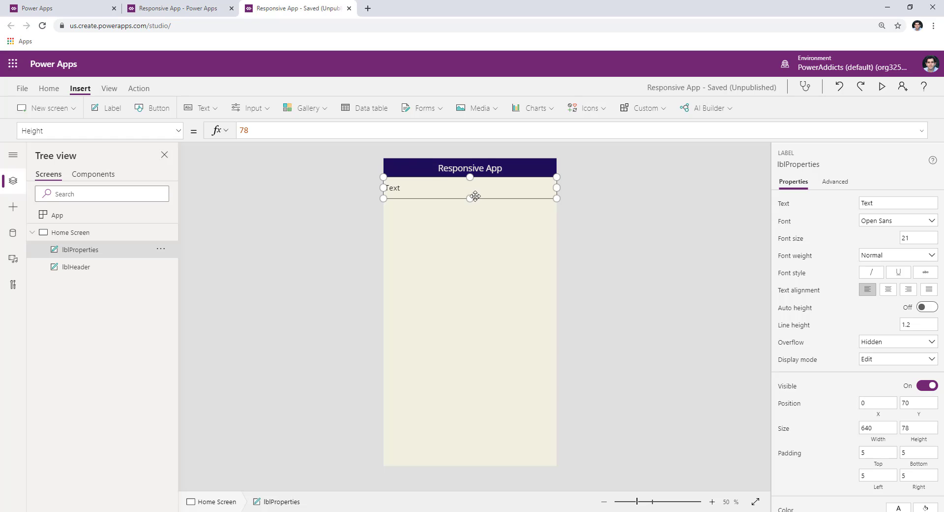
pyautogui.moveTo(470, 198)
pyautogui.mouseDown()
pyautogui.moveTo(469, 236)
pyautogui.moveTo(462, 194)
pyautogui.mouseUp()
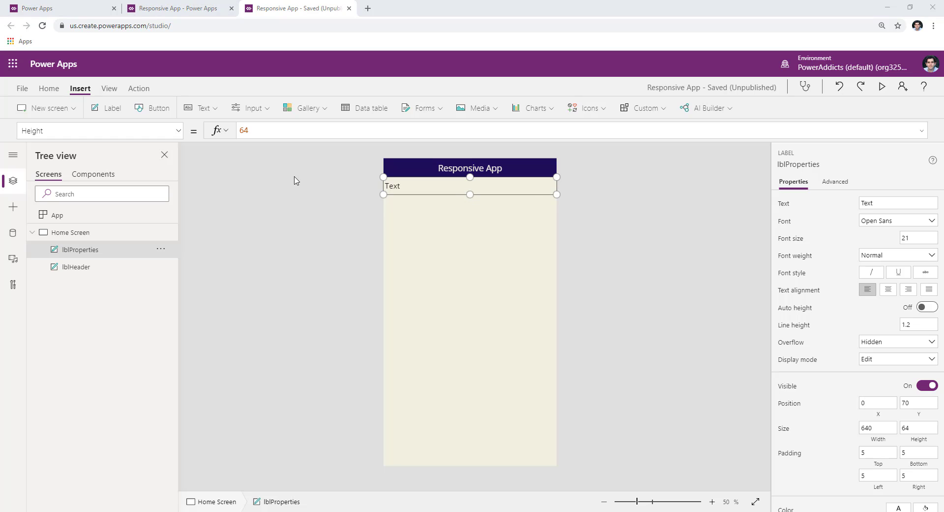
# Step: Set the Text property of the lblProperties label to "App Width : " & App.Width
pyautogui.click(103, 131)
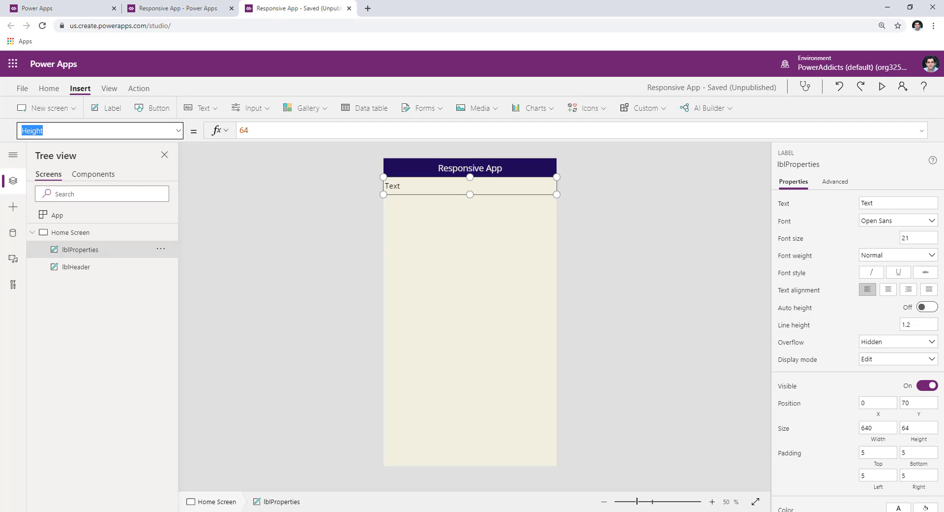
pyautogui.write('Text')
pyautogui.press('Return')
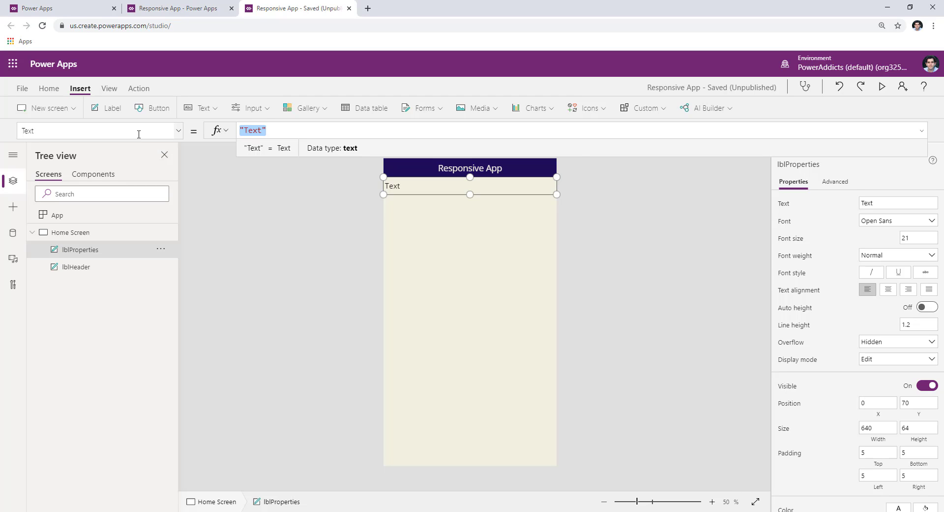
pyautogui.write('"App Width')
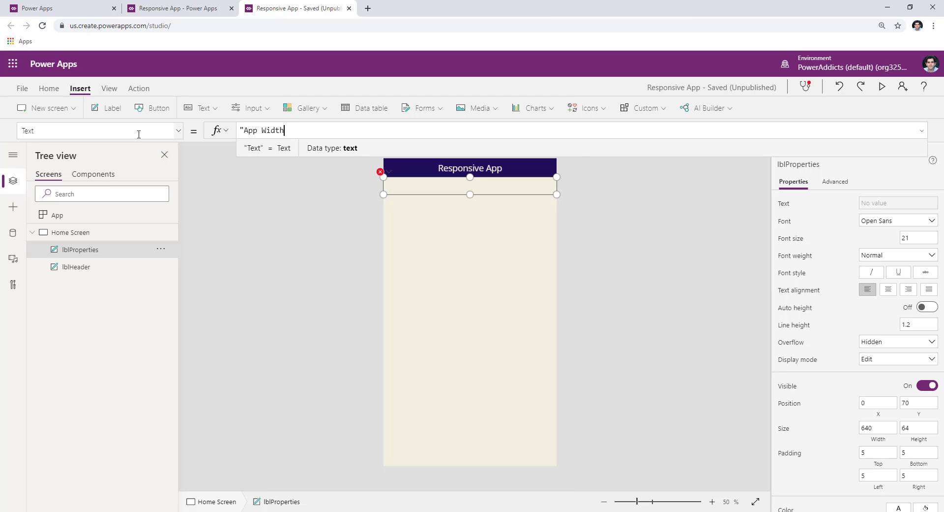
pyautogui.write(' : "')
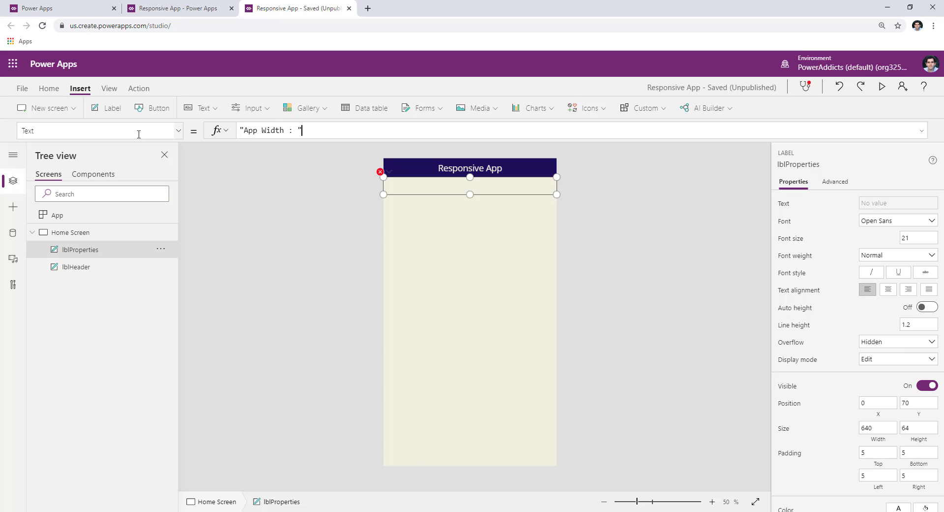
pyautogui.write(' & App.Width')
pyautogui.click(70, 232)
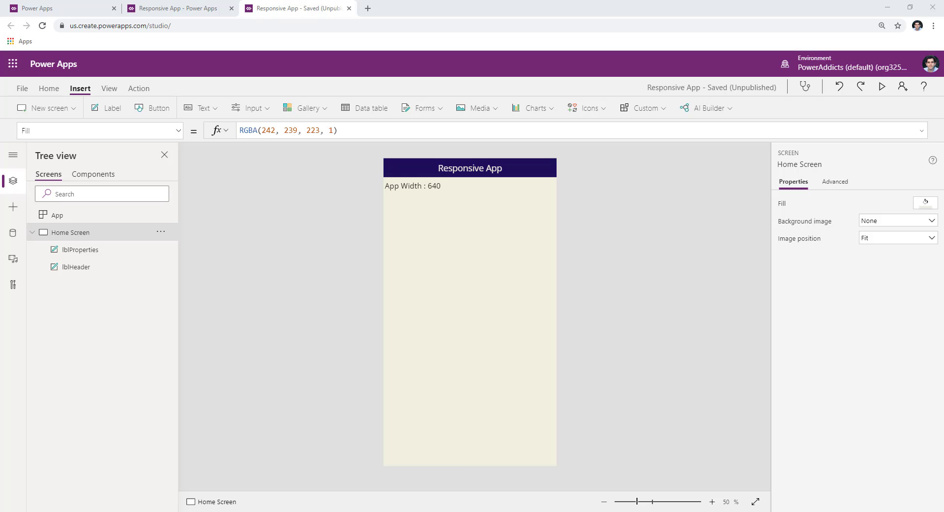
pyautogui.click(458, 191)
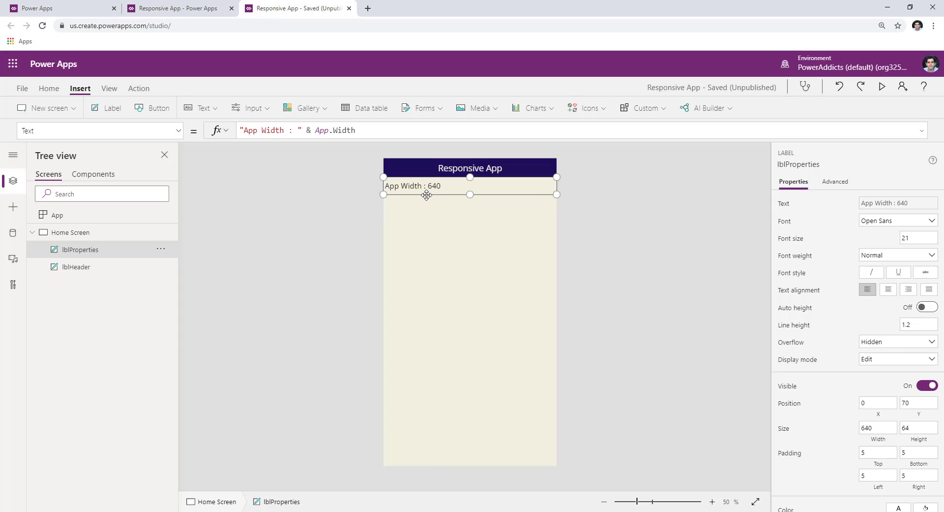
# Step: Examine the screen size, orientation and Scale to fit options in the app settings, and return to the editor
pyautogui.click(22, 89)
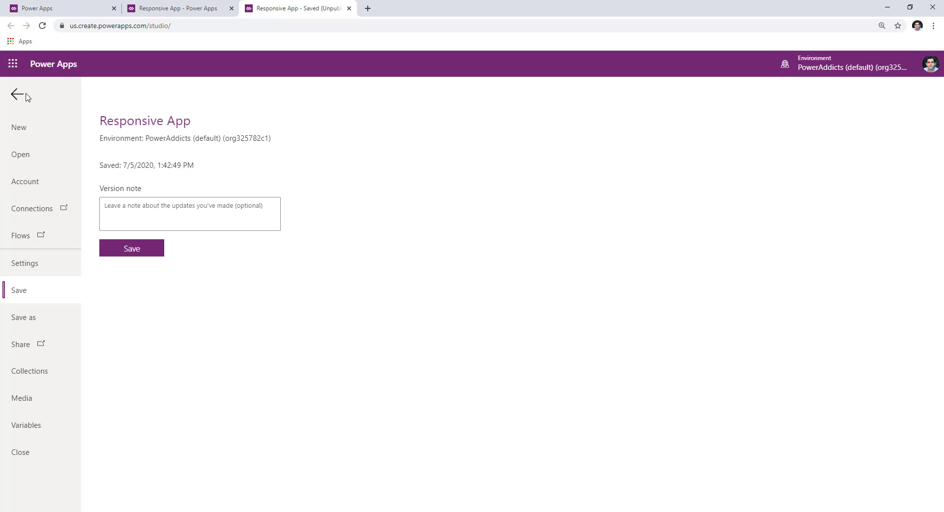
pyautogui.click(49, 263)
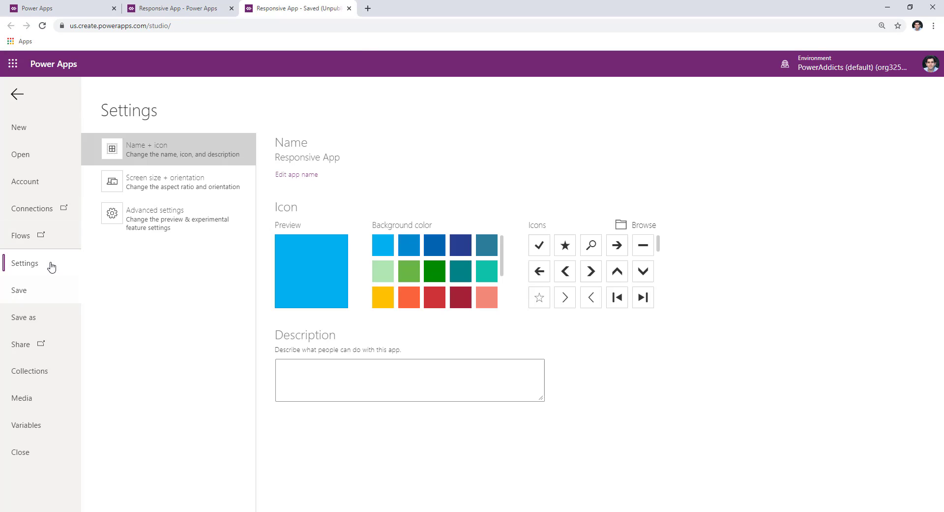
pyautogui.click(147, 196)
pyautogui.scroll(-2, 437, 362)
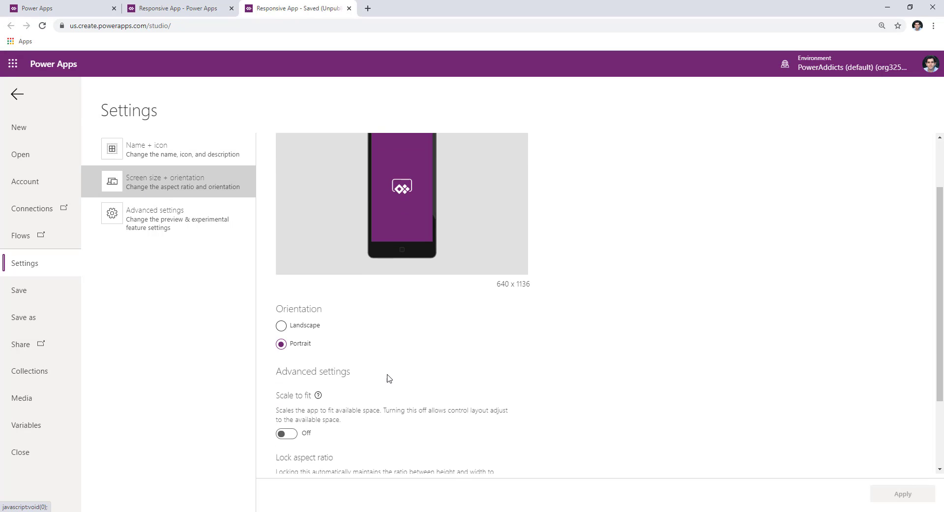
pyautogui.scroll(-3, 343, 381)
pyautogui.scroll(4, 342, 378)
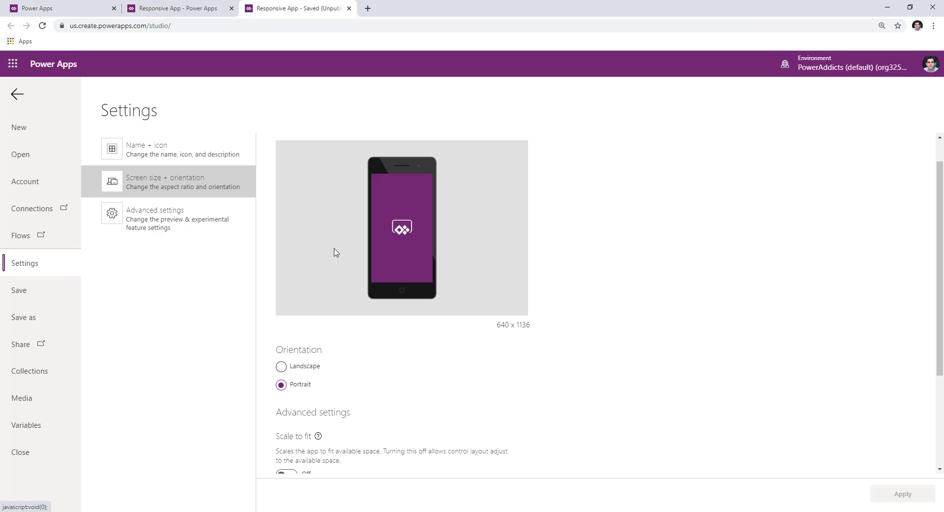
pyautogui.scroll(1, 440, 357)
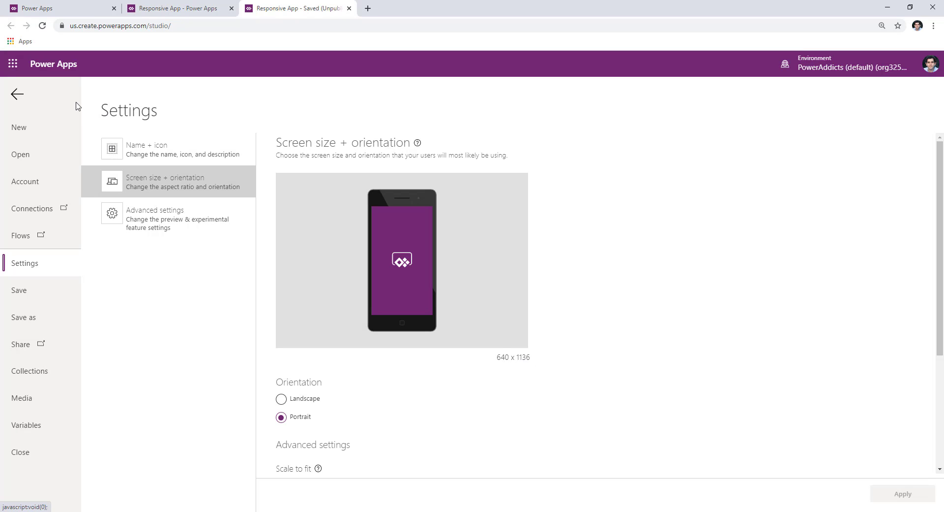
pyautogui.click(17, 95)
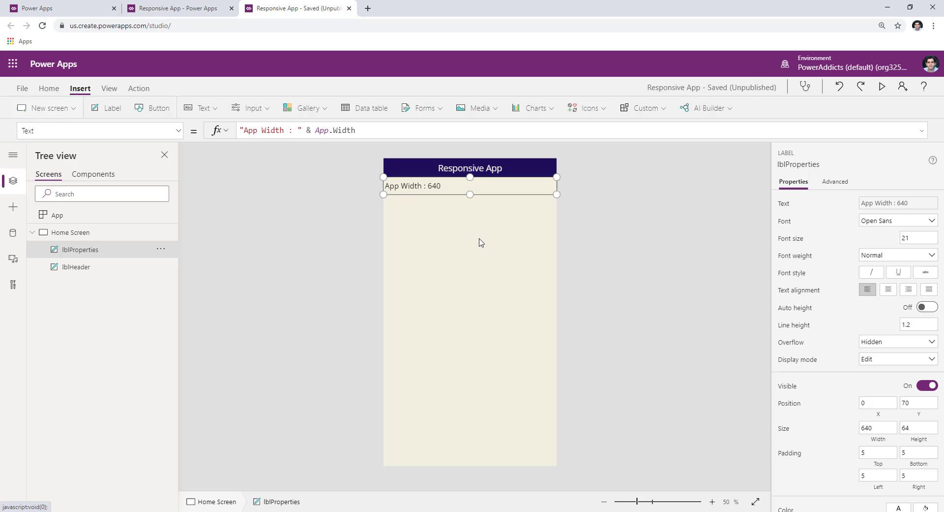
# Step: Append two line breaks to the lblProperties text formula with & Char(10) & Char(10)
pyautogui.click(402, 130)
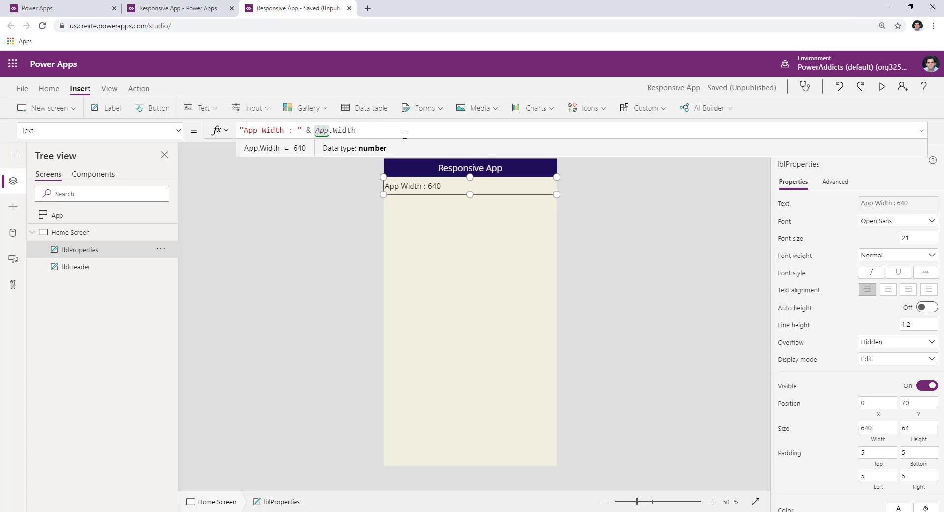
pyautogui.write('& char')
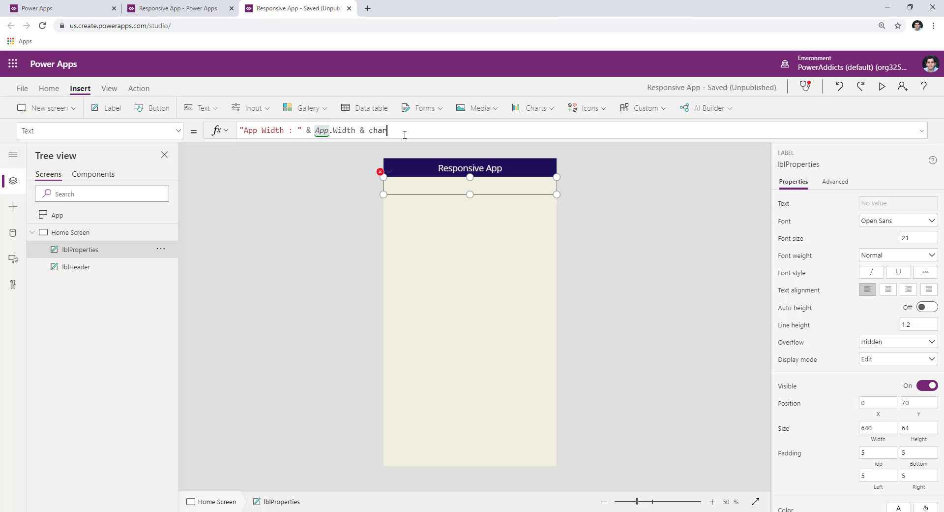
pyautogui.write('(10)')
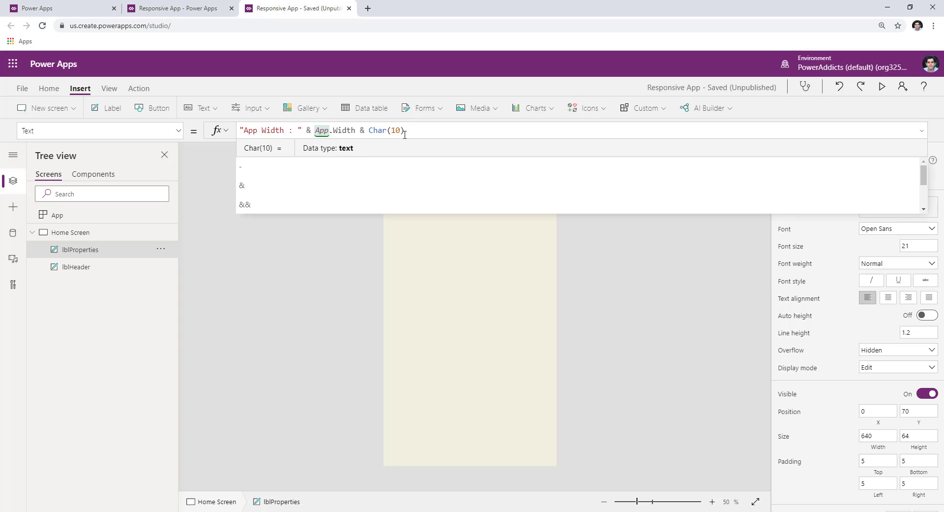
pyautogui.write(' & char(10)')
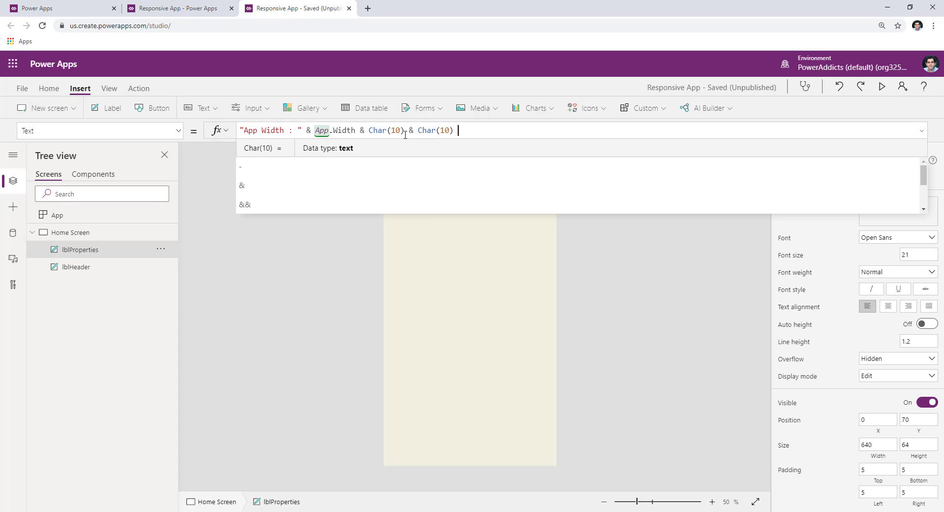
# Step: Extend the lblProperties text formula with & "App Height : " & App.Height, reusing a copy of the width expression
pyautogui.hotkey('shift', 'Home')
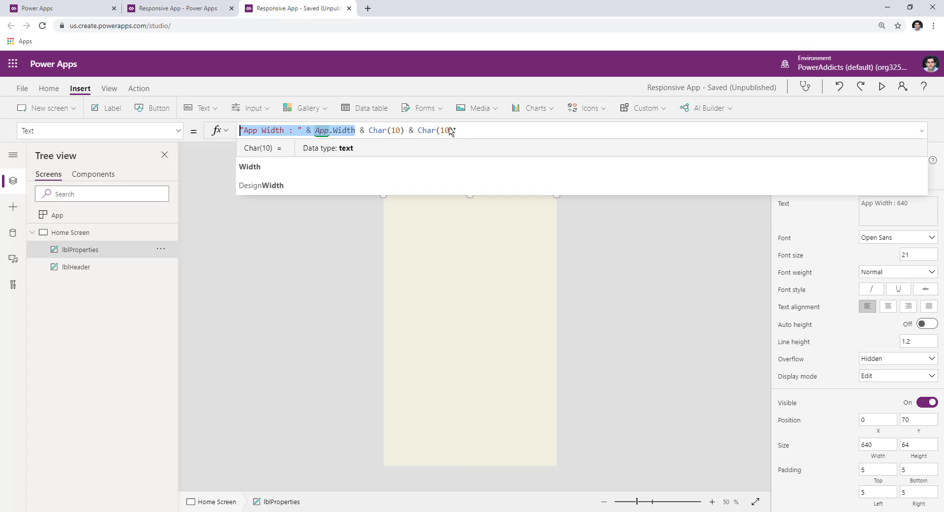
pyautogui.hotkey('ctrl', 'c')
pyautogui.click(472, 130)
pyautogui.hotkey('ctrl', 'v')
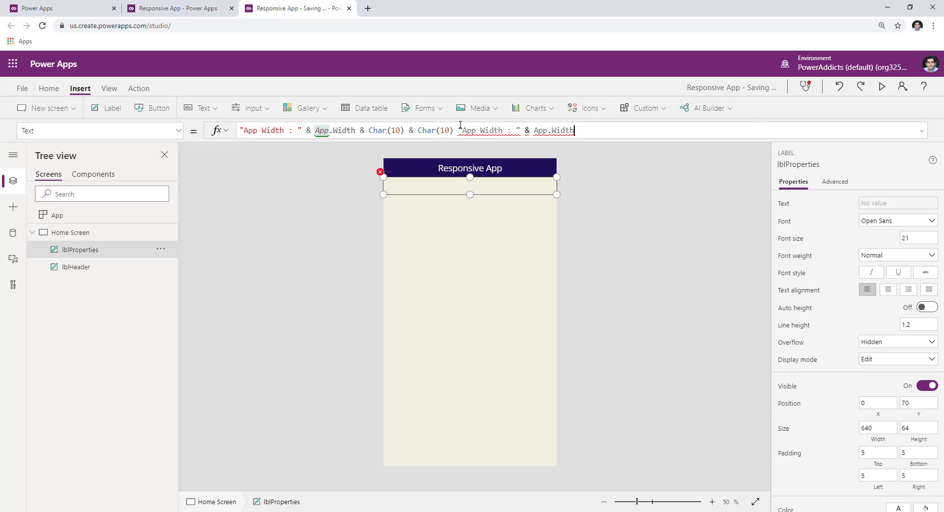
pyautogui.click(457, 130)
pyautogui.write('&')
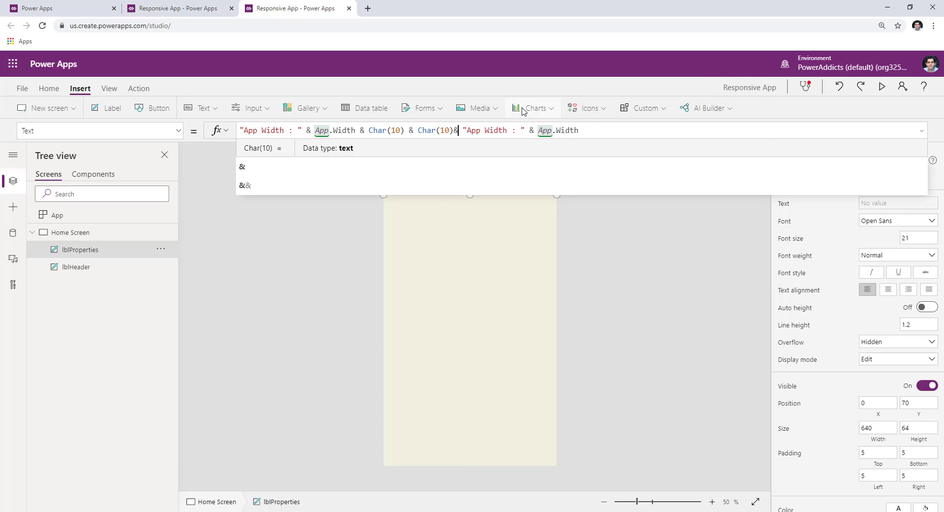
pyautogui.doubleClick(490, 130)
pyautogui.write('Height')
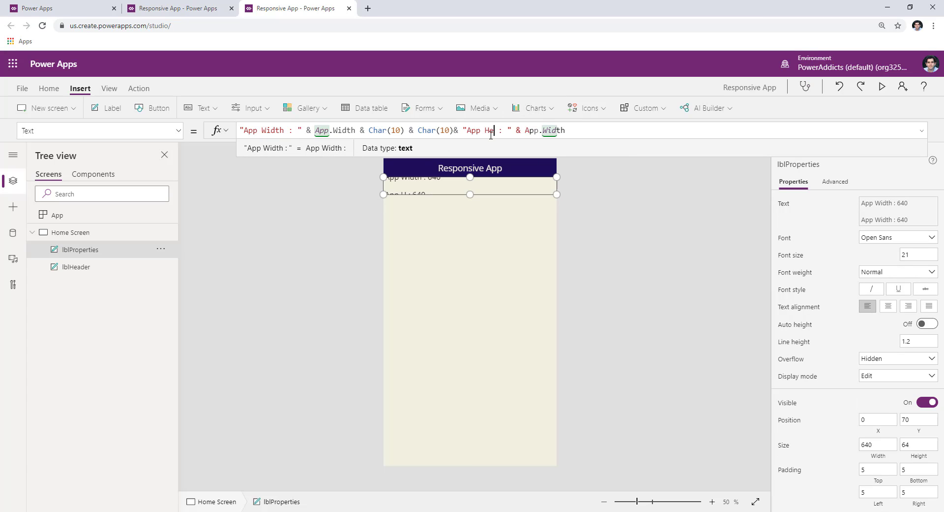
pyautogui.doubleClick(572, 130)
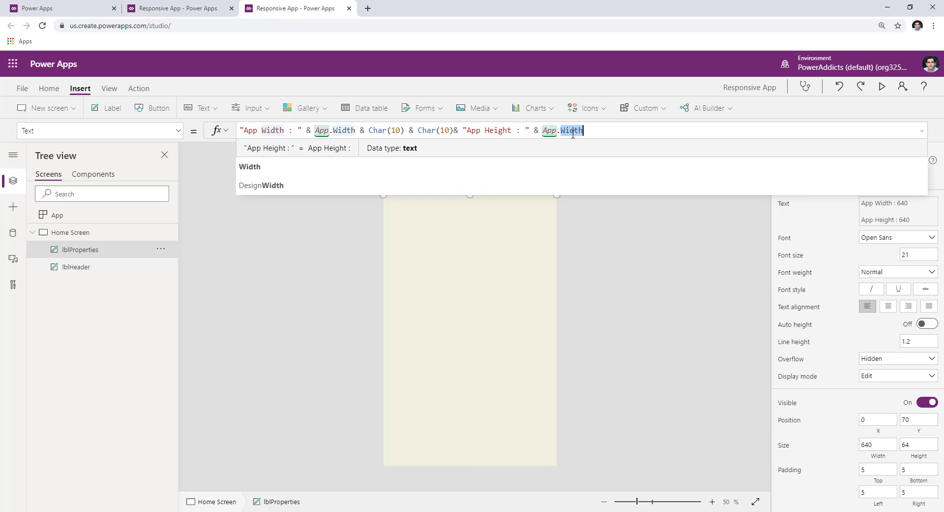
pyautogui.write('hei')
pyautogui.click(570, 148)
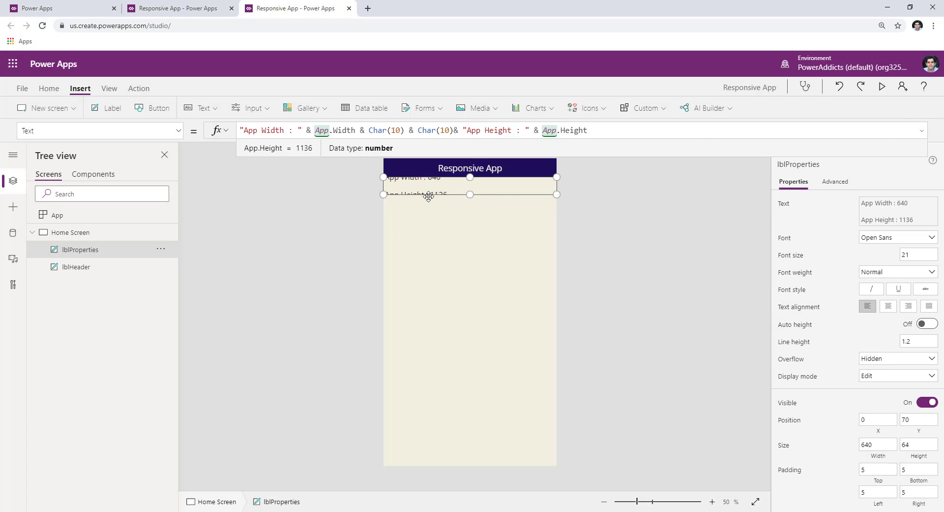
# Step: Bring up the Height property of the lblProperties label and turn on Auto height for it
pyautogui.click(178, 130)
pyautogui.write('Height')
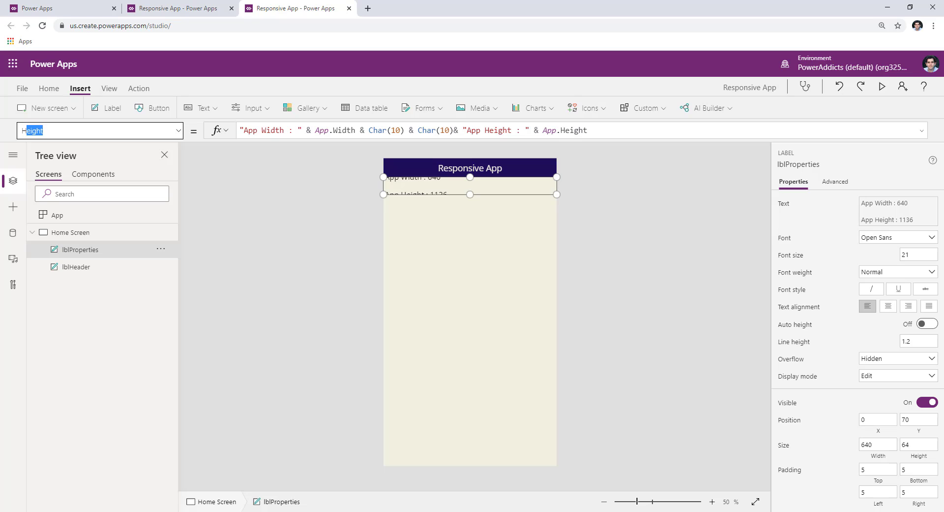
pyautogui.press('Return')
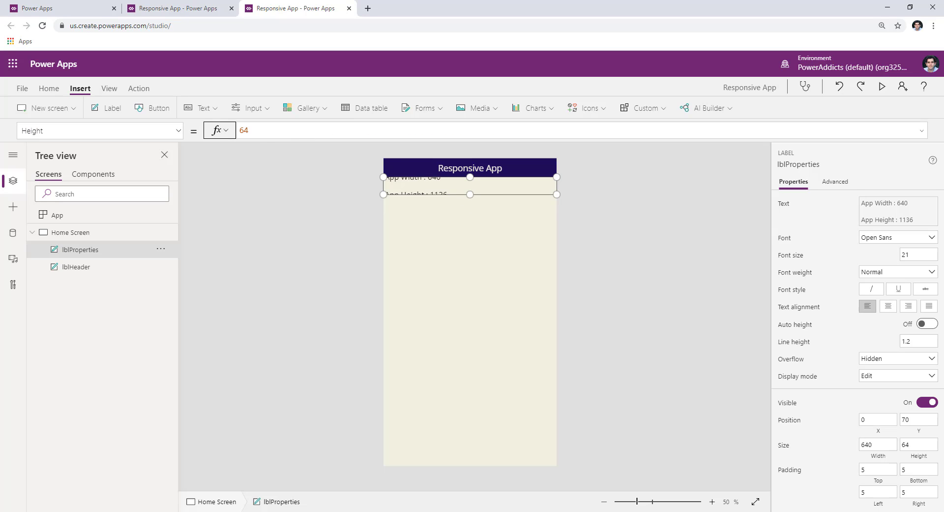
pyautogui.click(927, 323)
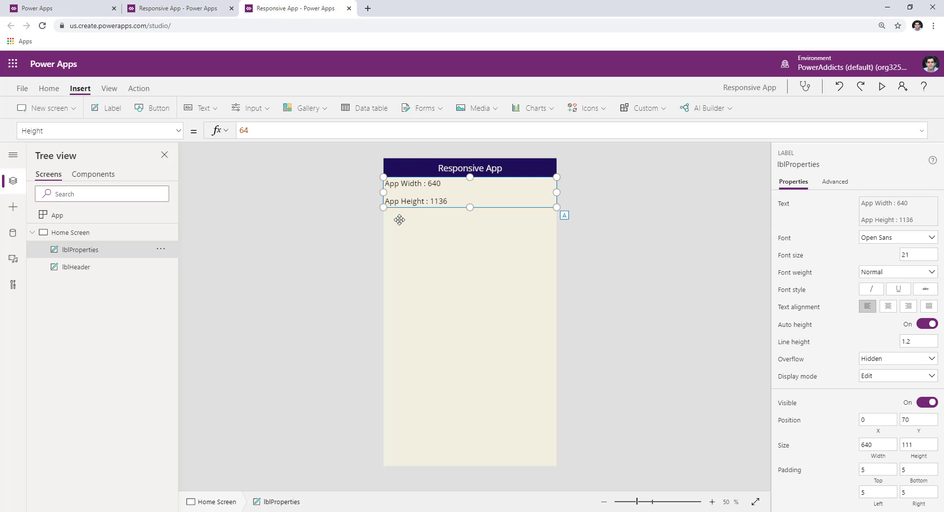
# Step: Extend the lblProperties Text formula with "App Design Width : " & App.DesignWidth and "App Design Height : " & App.DesignHeight, separated by double Char(10) line breaks
pyautogui.click(434, 251)
pyautogui.click(434, 197)
pyautogui.click(116, 130)
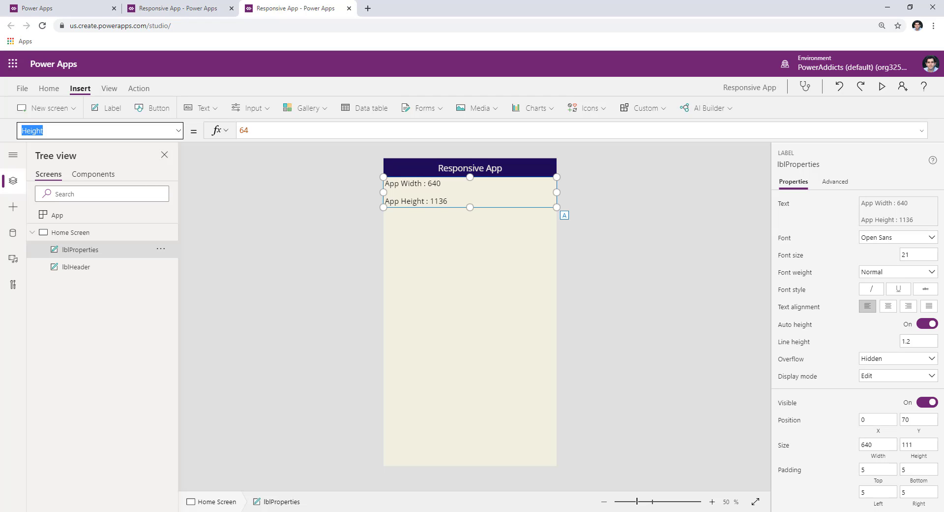
pyautogui.write('Text')
pyautogui.press('Return')
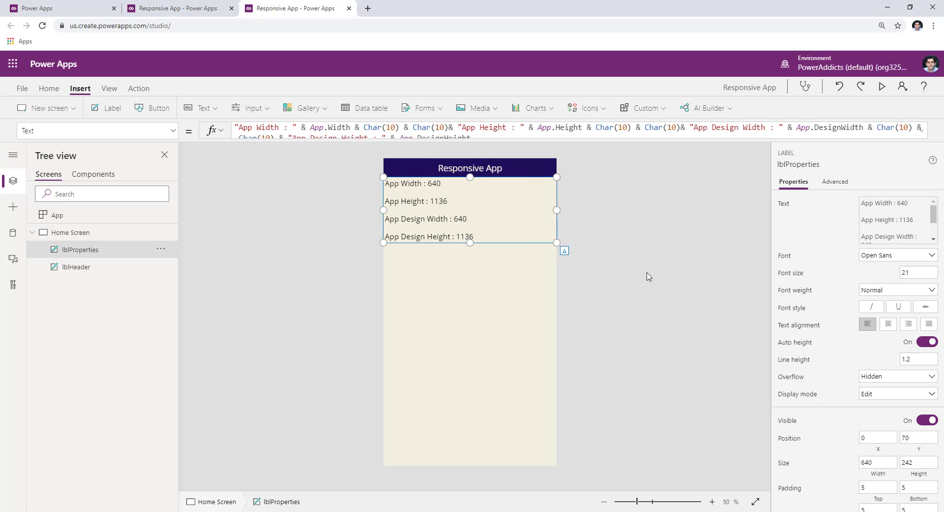
pyautogui.click(647, 273)
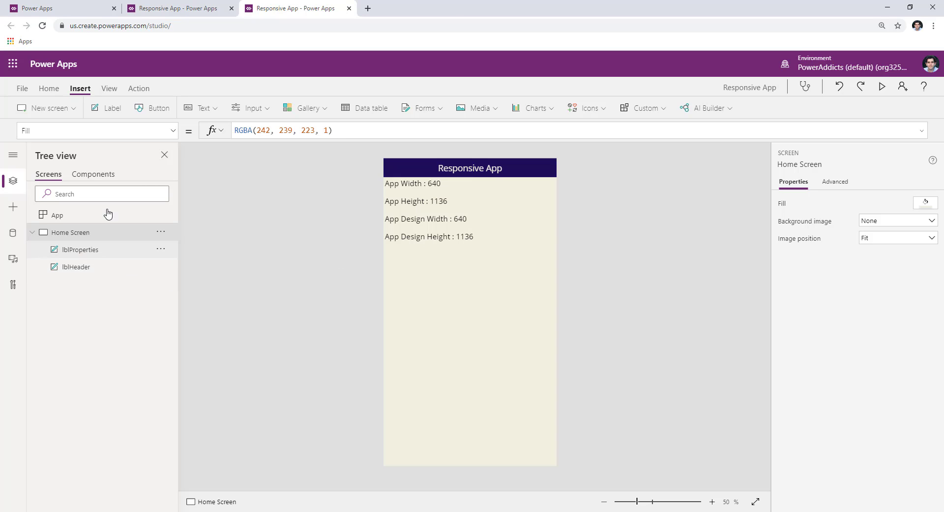
# Step: Save the Responsive App and publish it
pyautogui.click(22, 88)
pyautogui.click(142, 248)
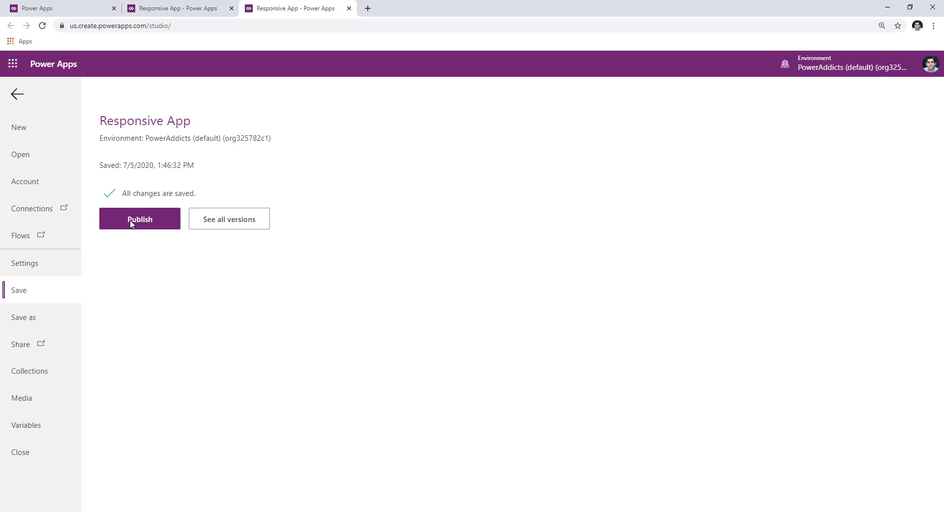
pyautogui.click(131, 219)
# Step: Examine how the running app's width and height values respond to a narrower and taller browser window, and restore the maximized window
pyautogui.click(180, 6)
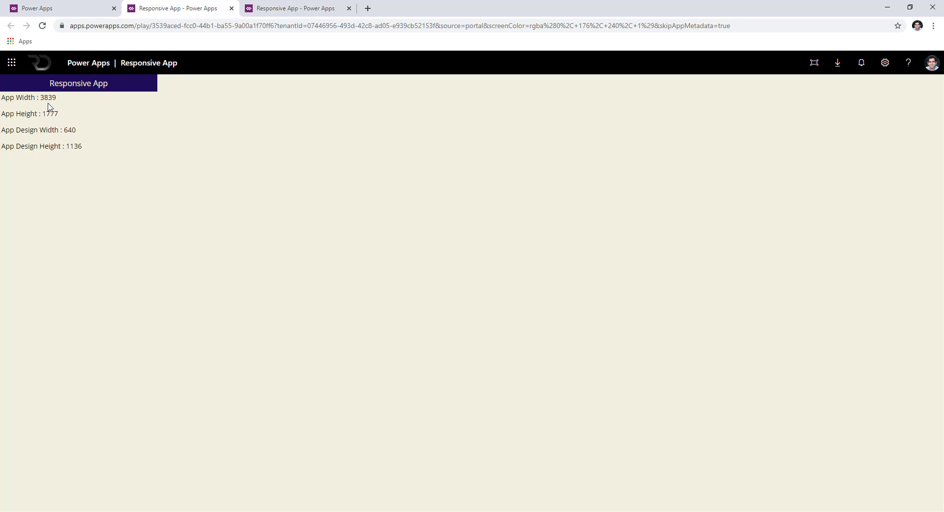
pyautogui.click(911, 7)
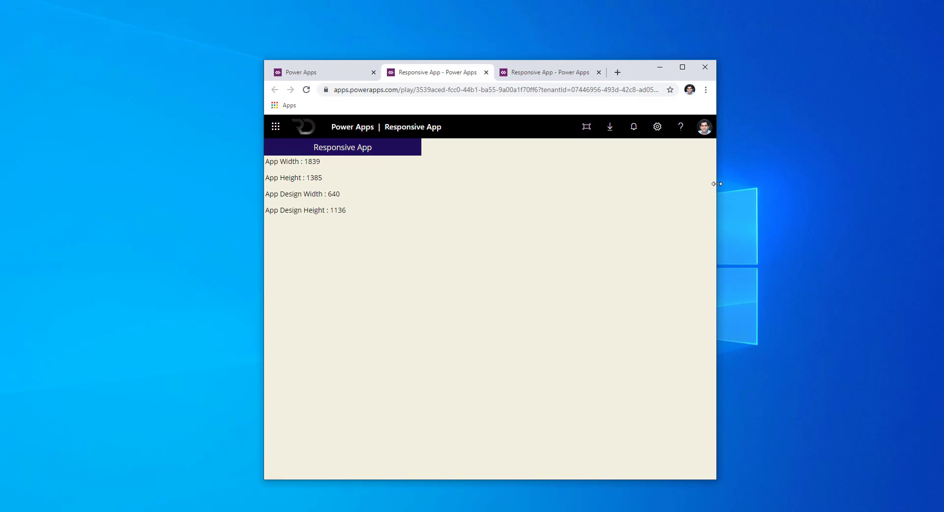
pyautogui.moveTo(717, 183); pyautogui.dragTo(605, 196)
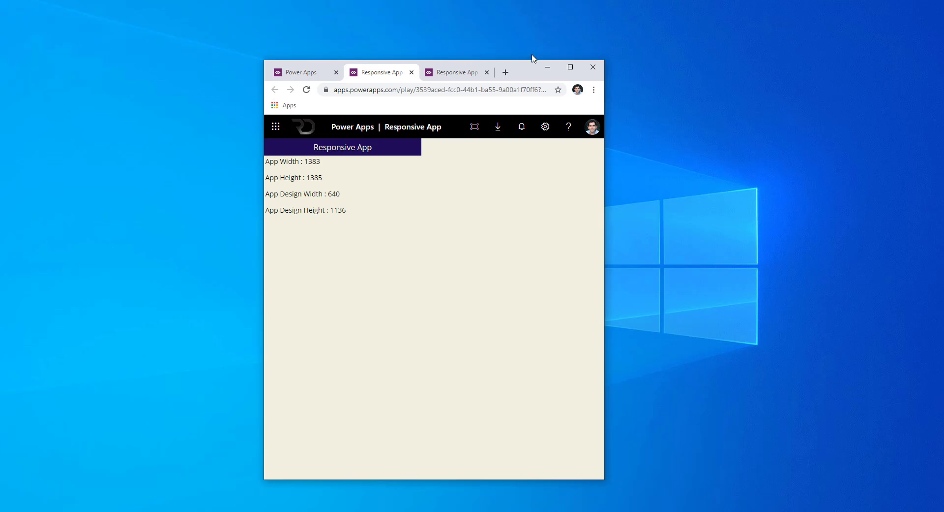
pyautogui.moveTo(534, 58); pyautogui.dragTo(532, 28)
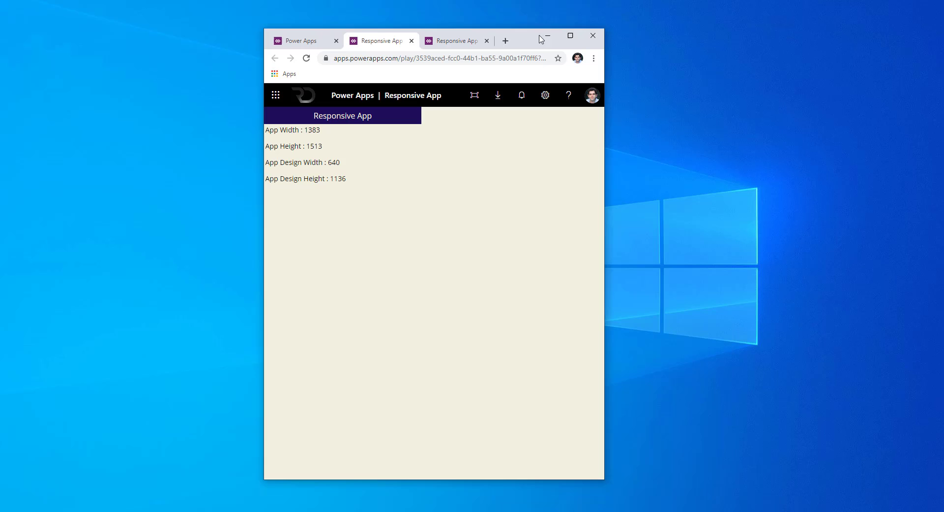
pyautogui.click(571, 36)
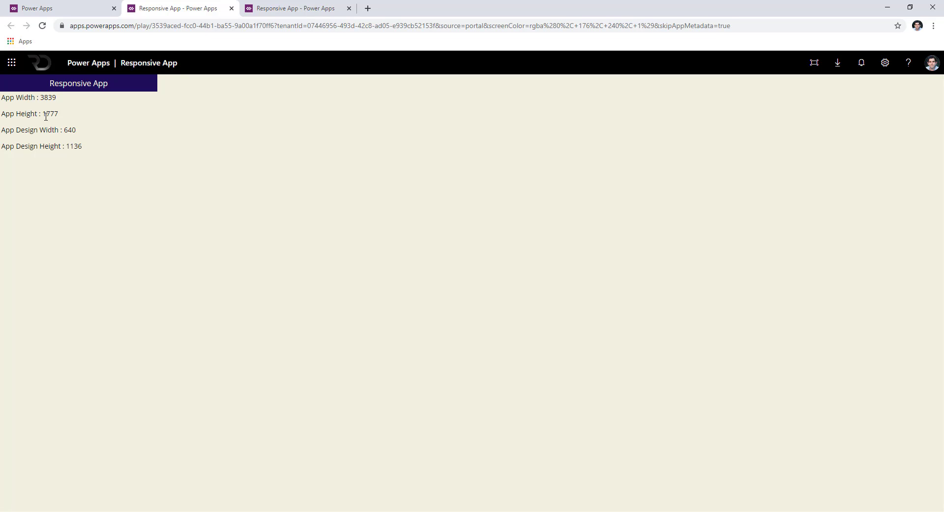
# Step: Return to the app editor and inspect the Width property of the lblHeader label
pyautogui.click(255, 9)
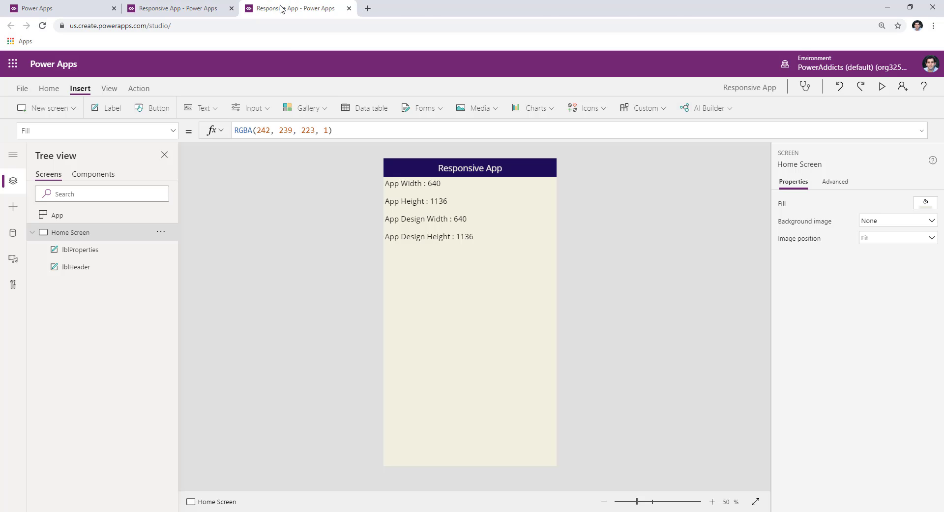
pyautogui.click(399, 167)
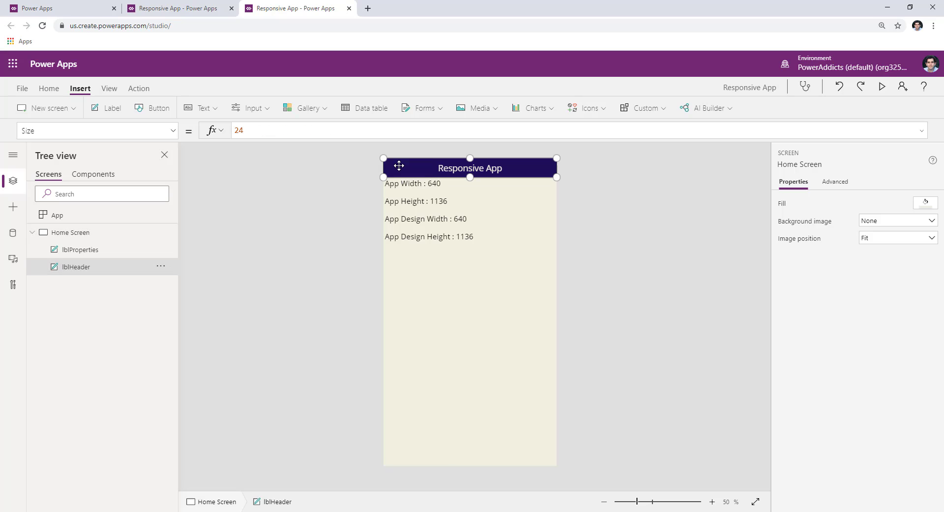
pyautogui.click(89, 130)
pyautogui.write('Width')
pyautogui.press('Tab')
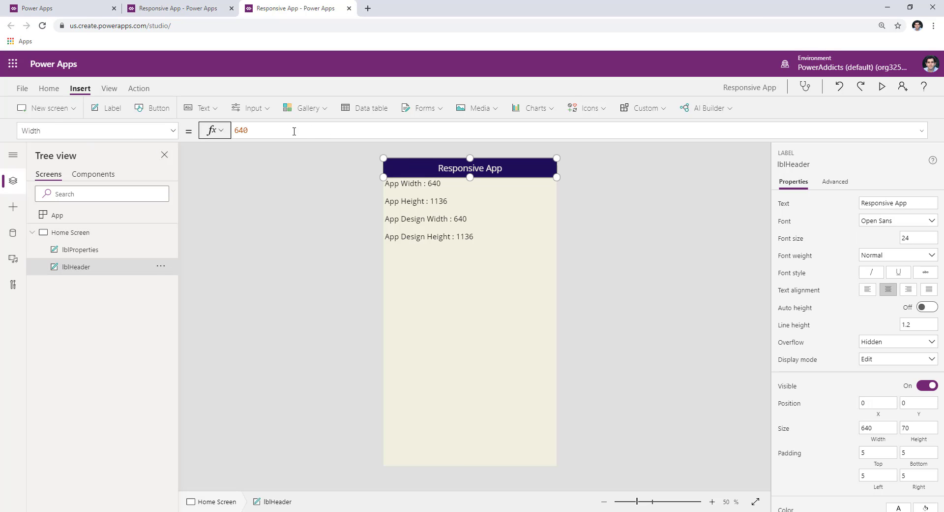
pyautogui.moveTo(295, 130); pyautogui.dragTo(174, 134)
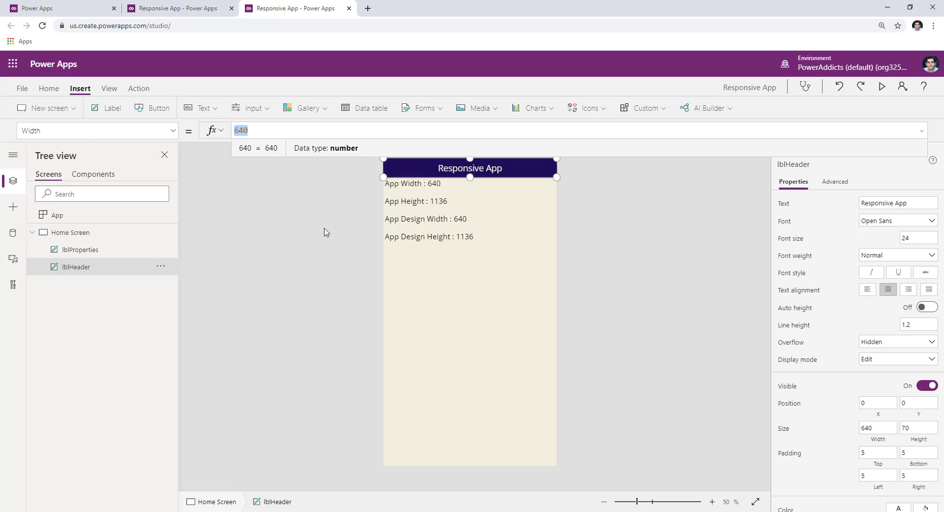
pyautogui.moveTo(557, 176); pyautogui.dragTo(577, 180)
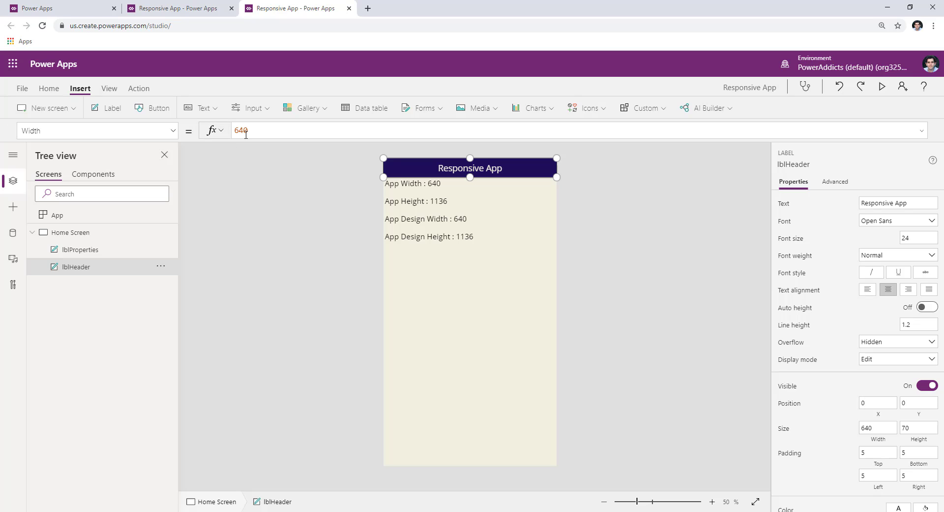
# Step: Bring up the Width property of Home Screen
pyautogui.click(84, 236)
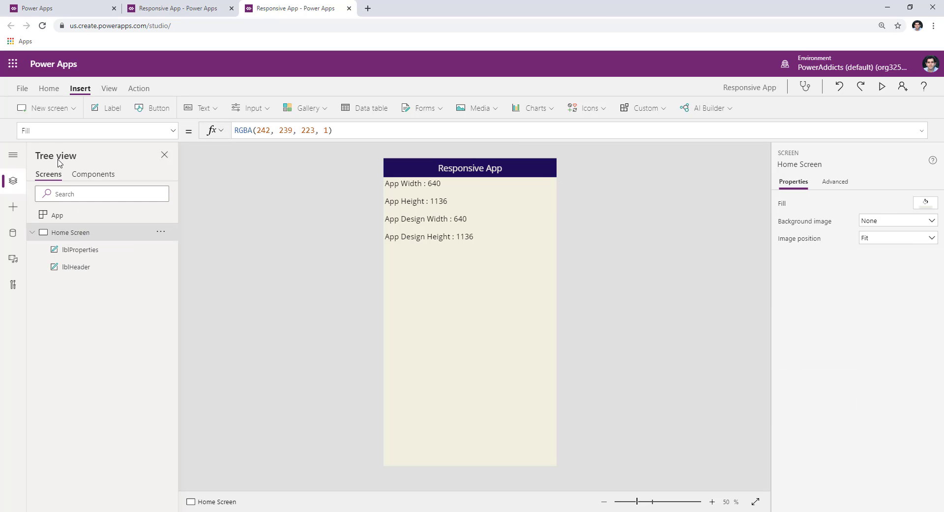
pyautogui.press('BackSpace')
pyautogui.press('BackSpace')
pyautogui.press('BackSpace')
pyautogui.press('BackSpace')
pyautogui.write('Width')
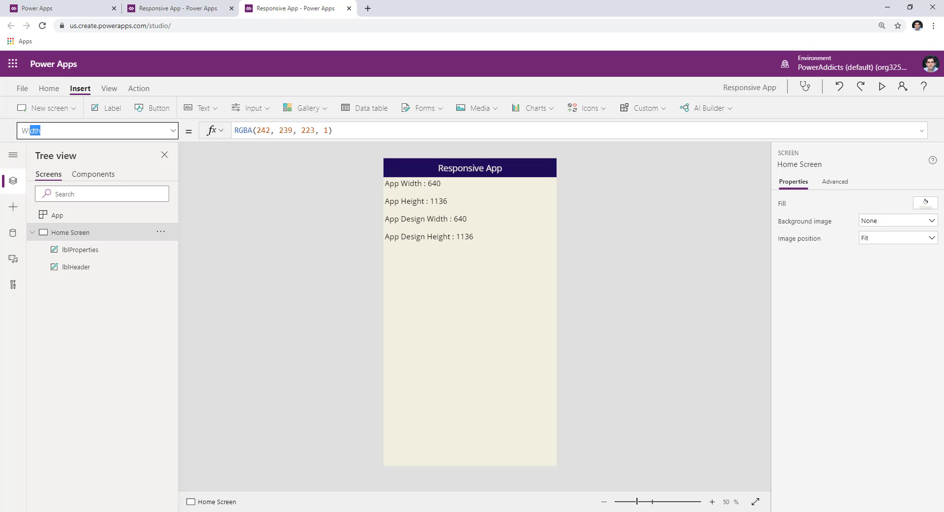
pyautogui.press('Return')
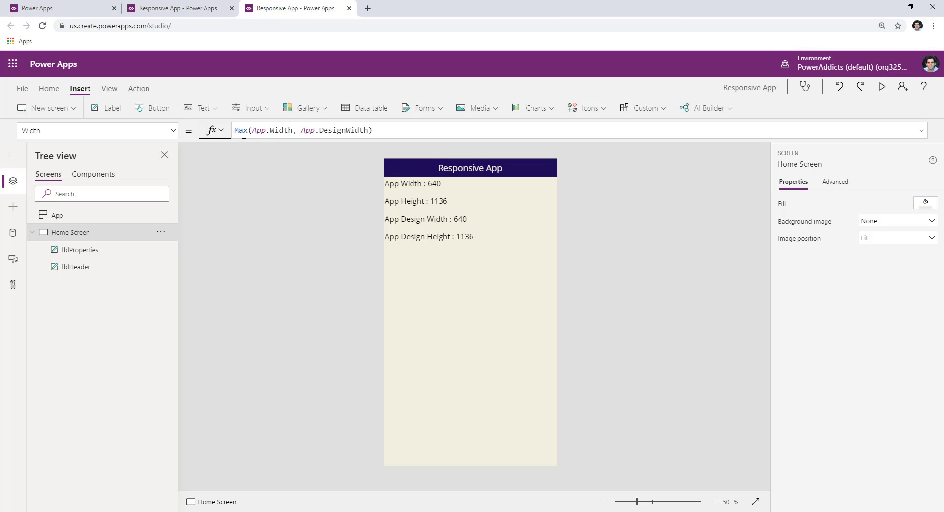
# Step: Examine the App.Width and App.DesignWidth arguments of the Max formula in Home Screen's Width property
pyautogui.click(243, 134)
pyautogui.click(281, 133)
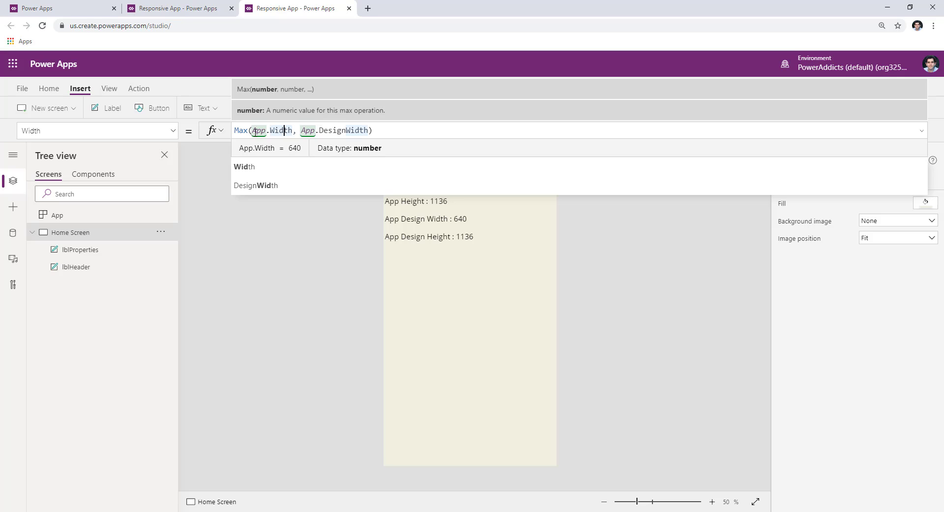
pyautogui.moveTo(252, 131); pyautogui.dragTo(294, 131)
pyautogui.hotkey('ctrl', 'a')
pyautogui.hotkey('ctrl', 'c')
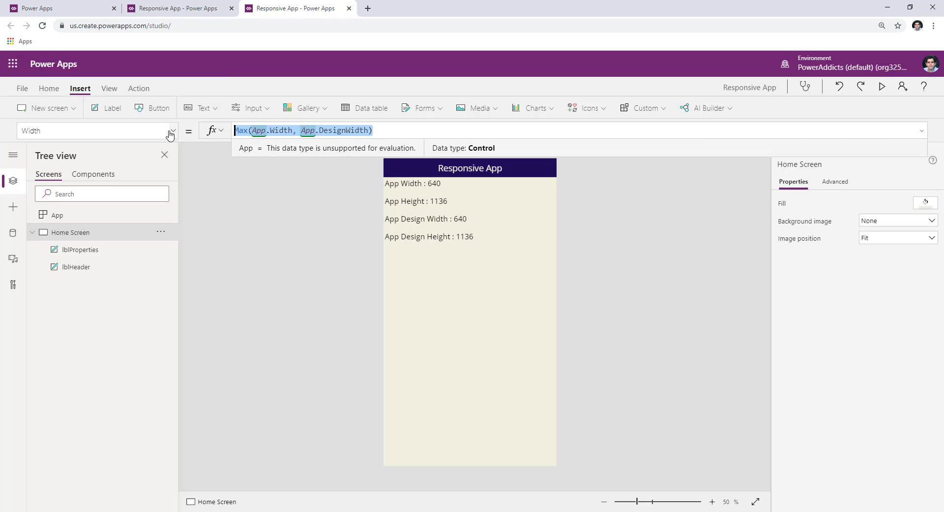
pyautogui.click(459, 137)
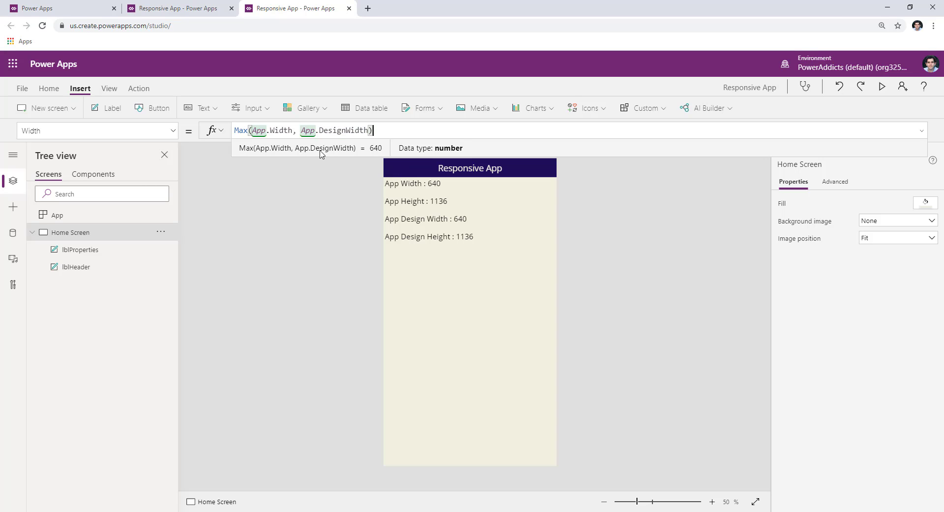
pyautogui.doubleClick(283, 129)
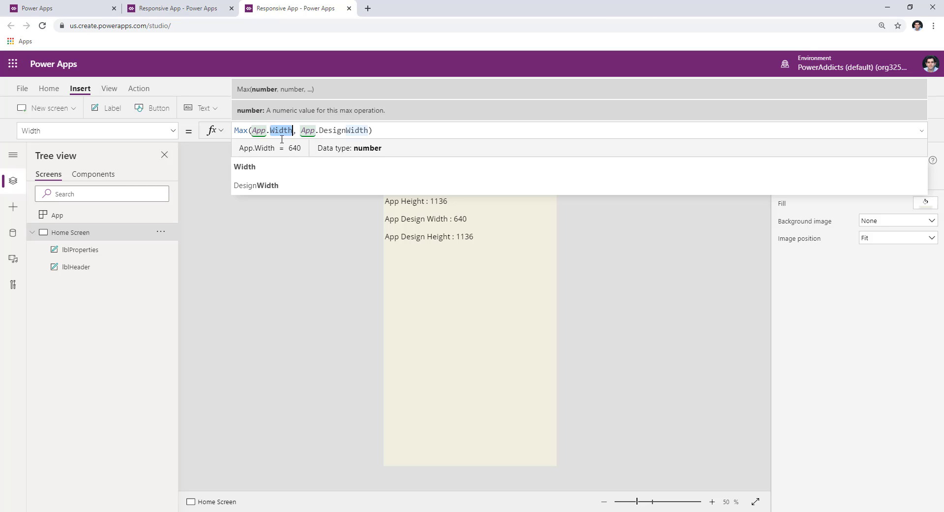
pyautogui.doubleClick(322, 132)
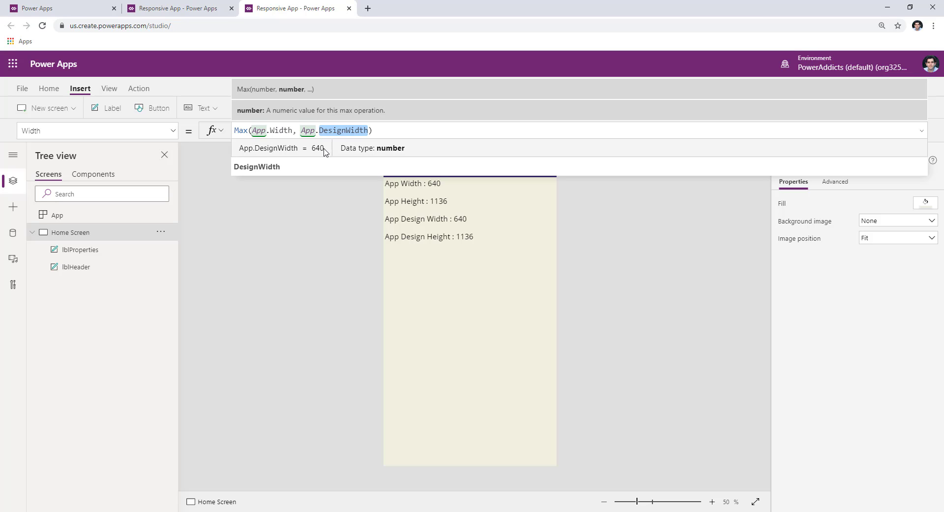
pyautogui.click(392, 130)
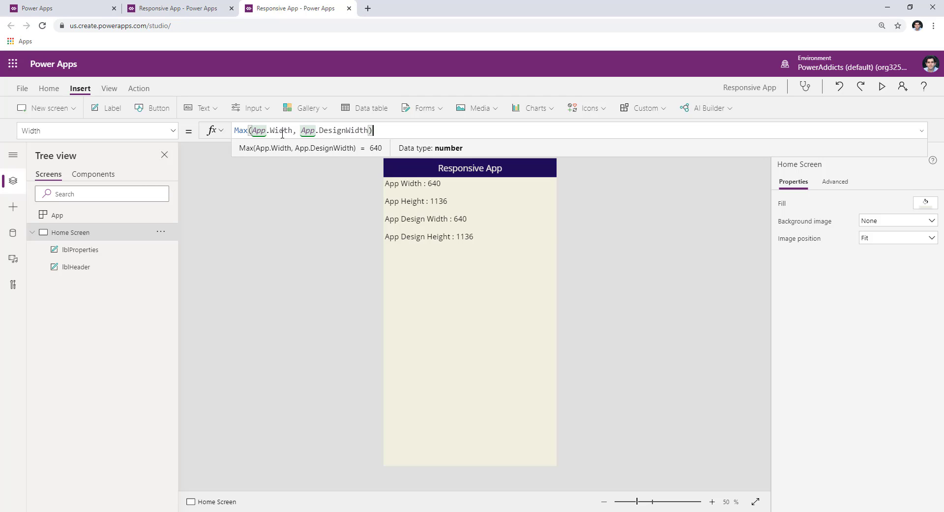
# Step: Bring up the Height property of Home Screen and examine its Max(App.Height, App.DesignHeight) formula
pyautogui.click(137, 137)
pyautogui.write('Height')
pyautogui.press('Return')
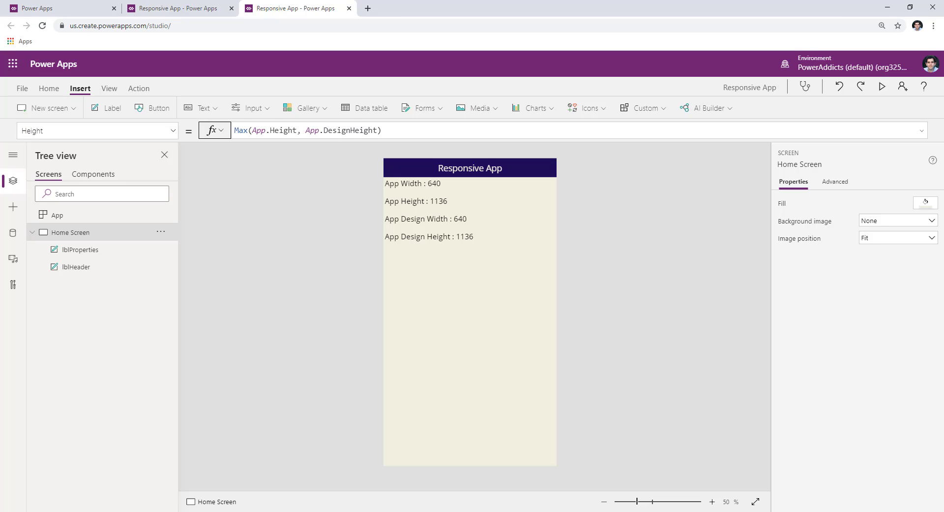
pyautogui.click(276, 131)
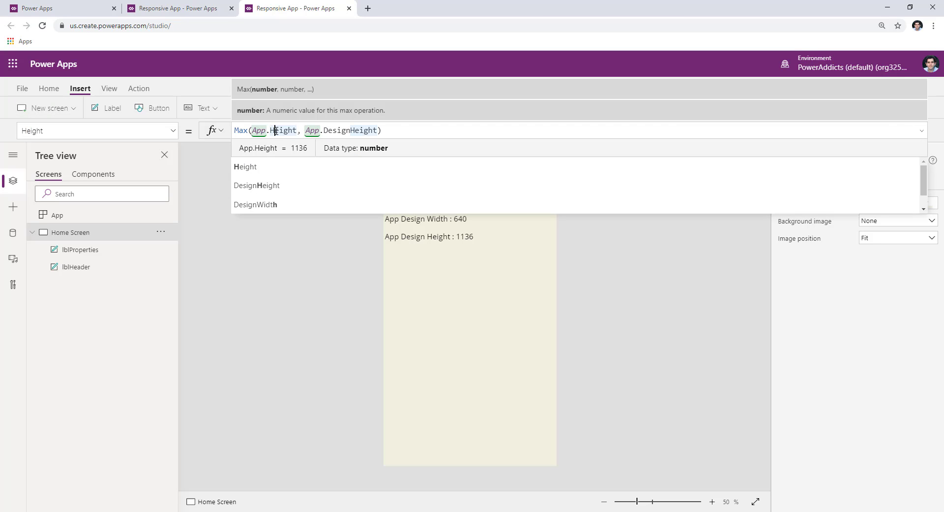
pyautogui.click(461, 324)
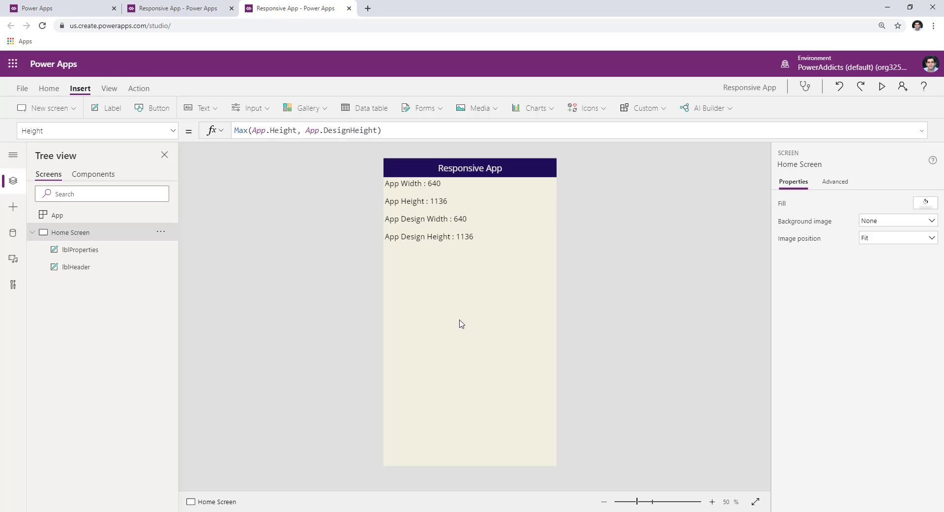
# Step: Check in the running app how the screen fills the browser window while widening, moving and maximizing it
pyautogui.click(188, 10)
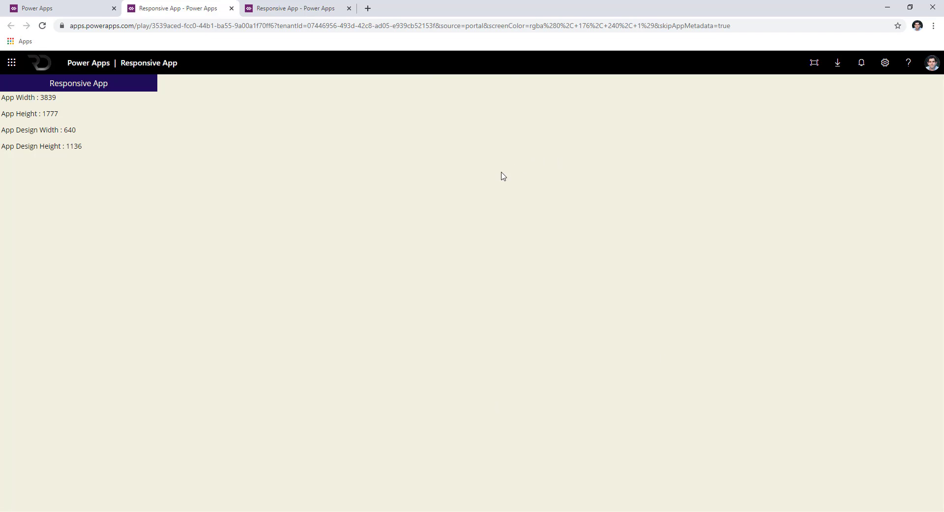
pyautogui.click(911, 7)
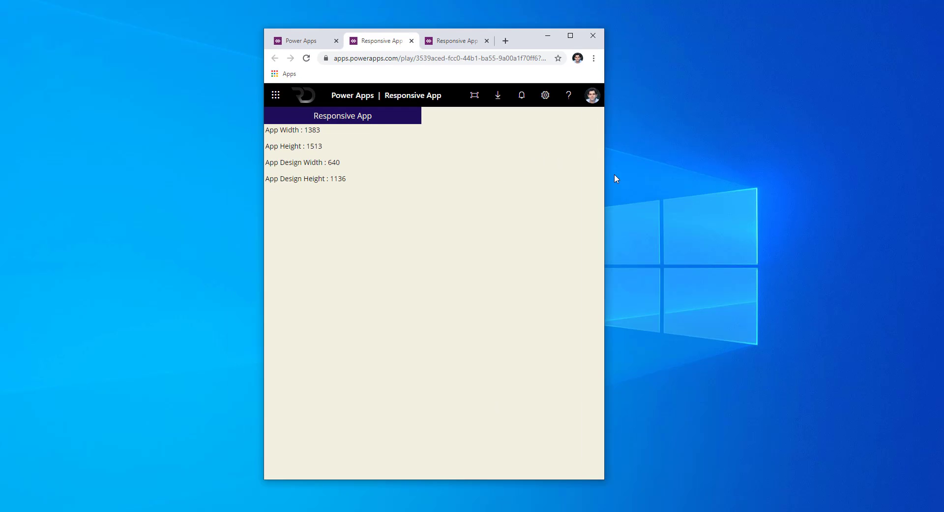
pyautogui.moveTo(607, 174); pyautogui.dragTo(731, 197)
pyautogui.moveTo(649, 29); pyautogui.dragTo(640, 0)
pyautogui.click(696, 7)
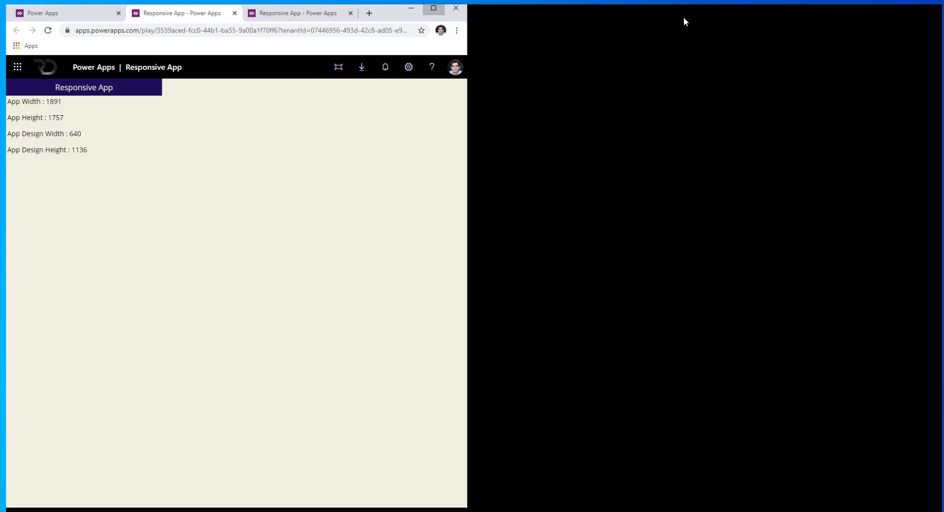
pyautogui.click(309, 9)
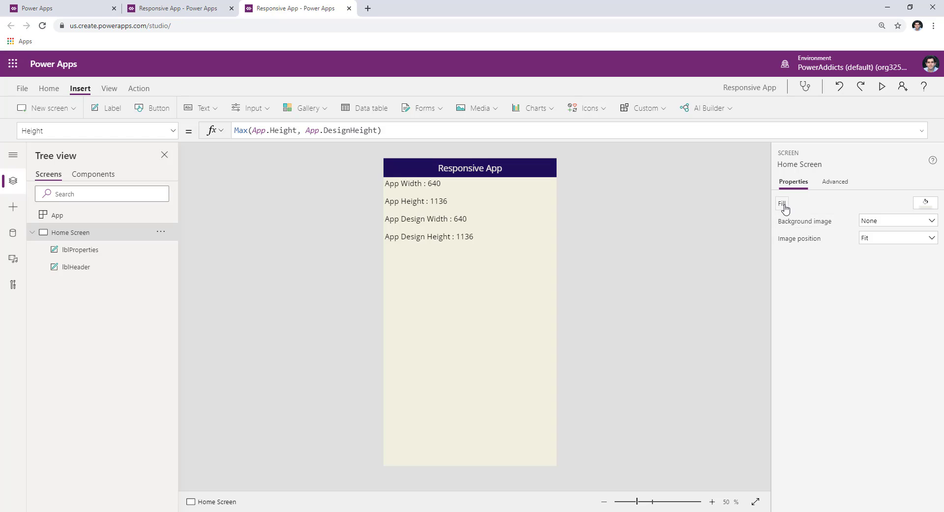
pyautogui.click(924, 202)
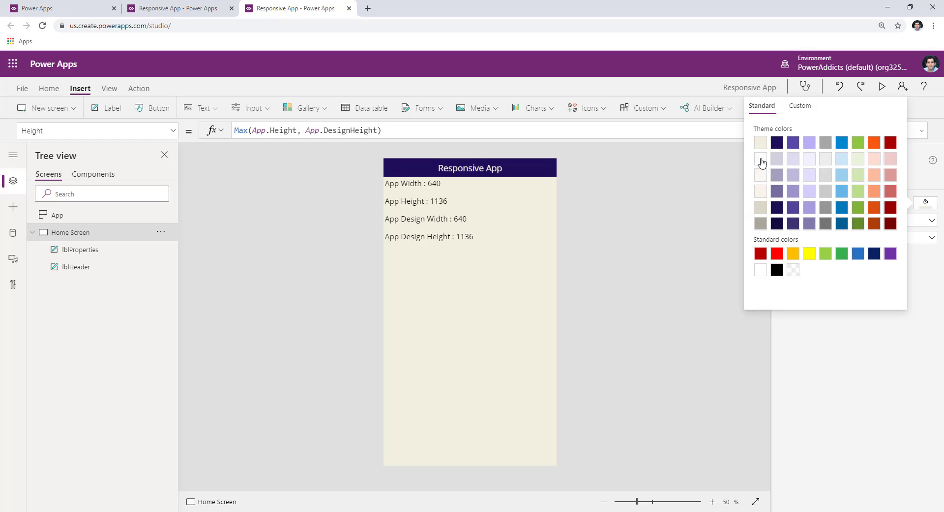
pyautogui.click(910, 435)
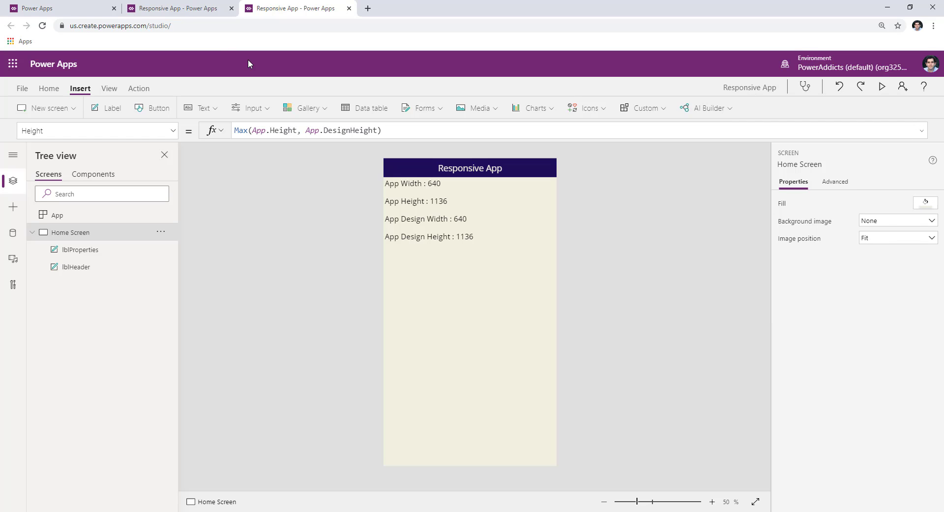
# Step: Check the header's width in the running app and inspect the Width property of the lblHeader label in the studio
pyautogui.click(191, 16)
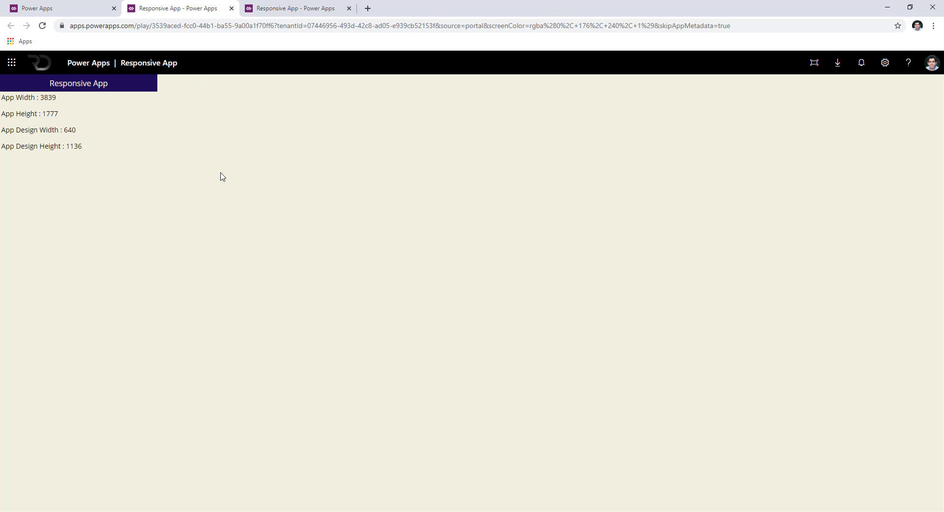
pyautogui.click(295, 8)
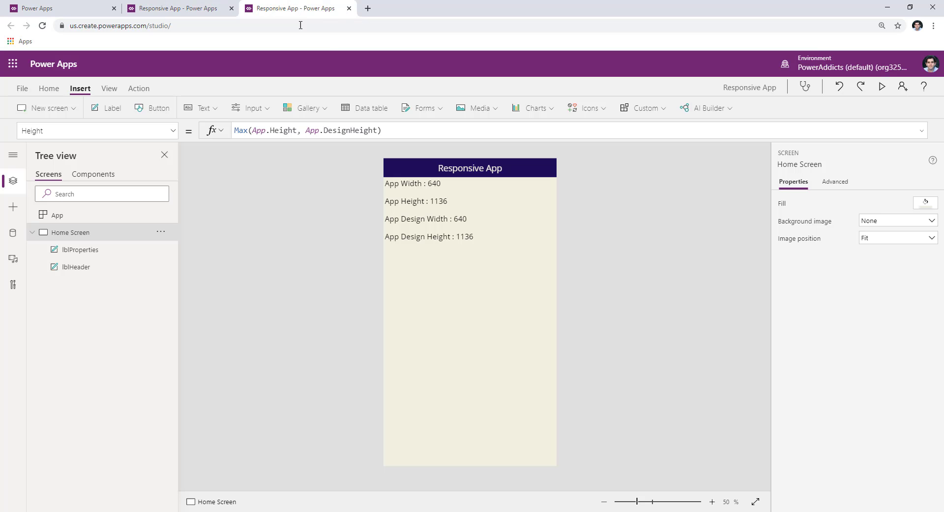
pyautogui.click(398, 167)
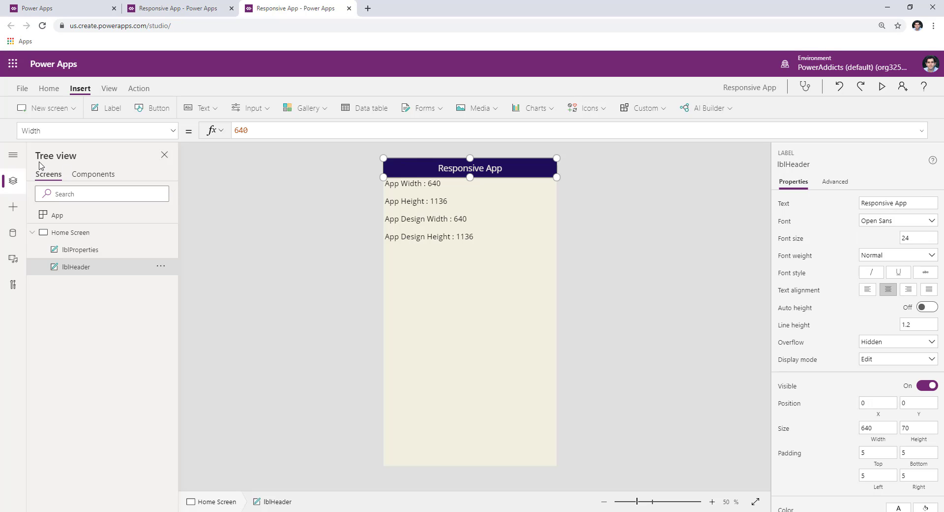
# Step: Reuse Home Screen's Width formula Max(App.Width, App.DesignWidth) as the Width of the lblHeader label
pyautogui.click(81, 249)
pyautogui.click(86, 233)
pyautogui.click(34, 130)
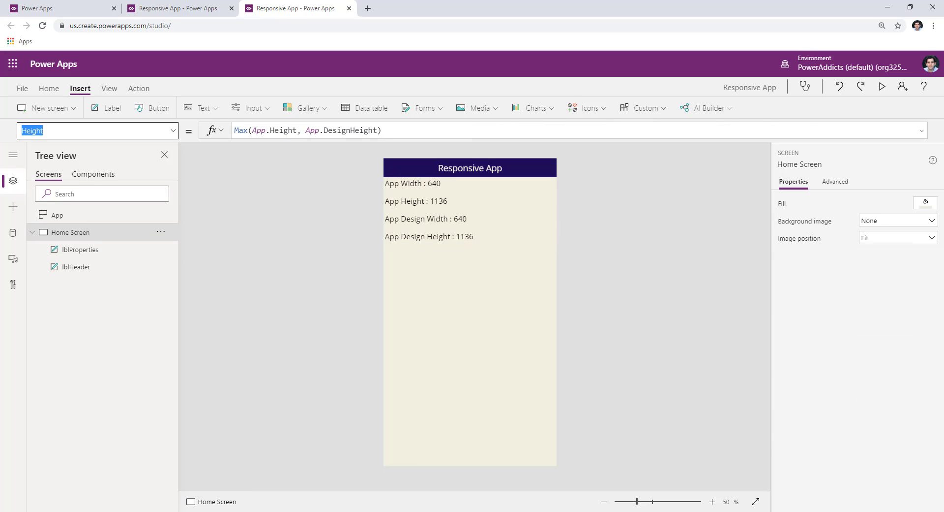
pyautogui.write('Width')
pyautogui.press('Return')
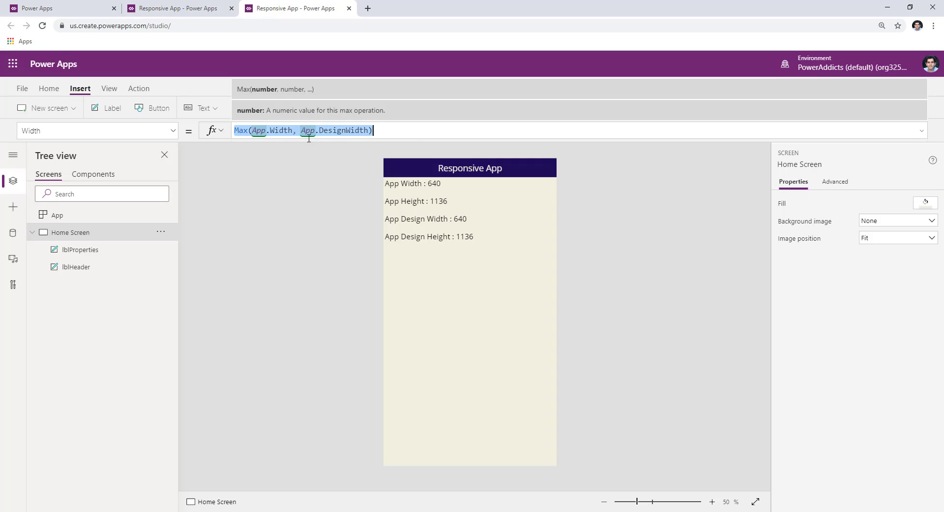
pyautogui.click(469, 169)
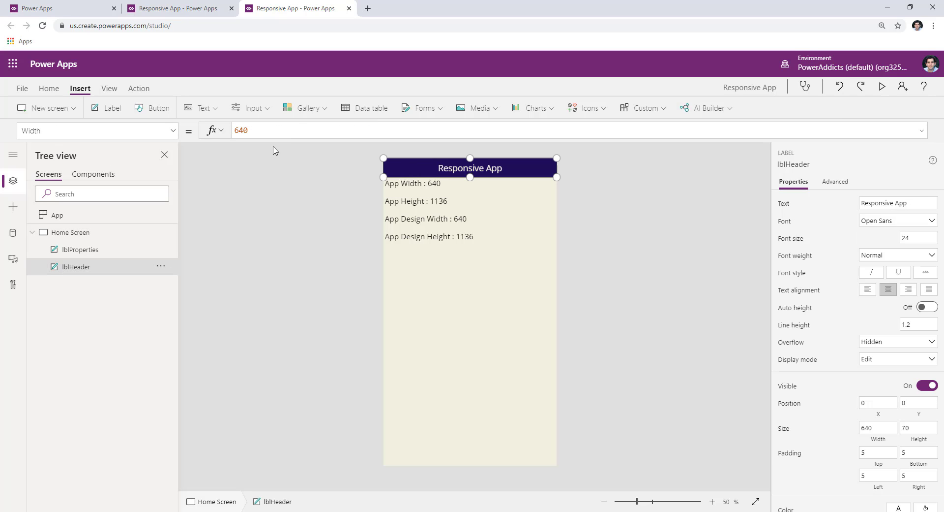
pyautogui.doubleClick(264, 131)
pyautogui.hotkey('ctrl', 'v')
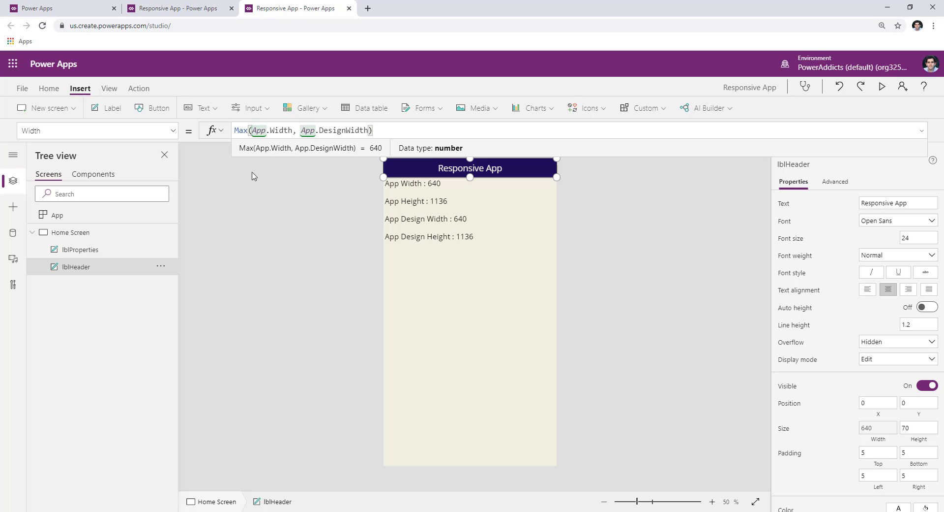
# Step: Replace the Width formula of the lblHeader label with Parent.Width
pyautogui.click(105, 239)
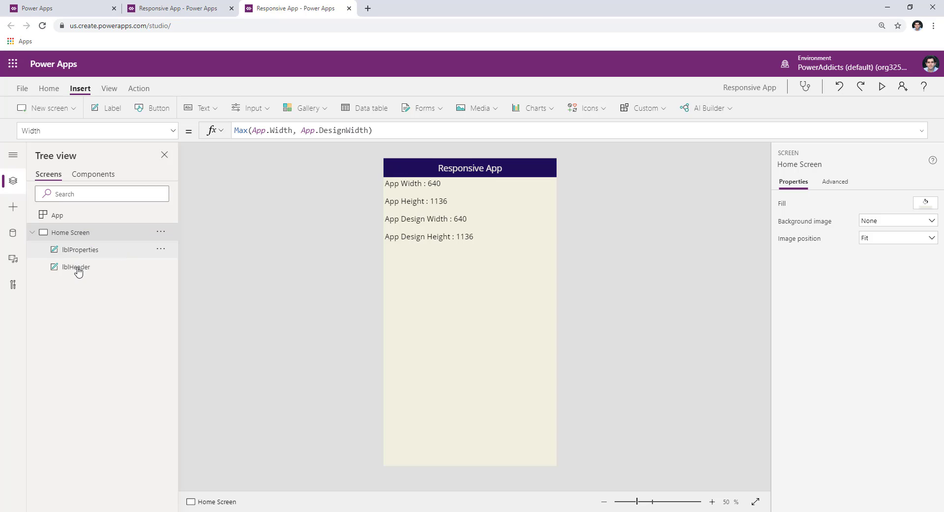
pyautogui.click(427, 172)
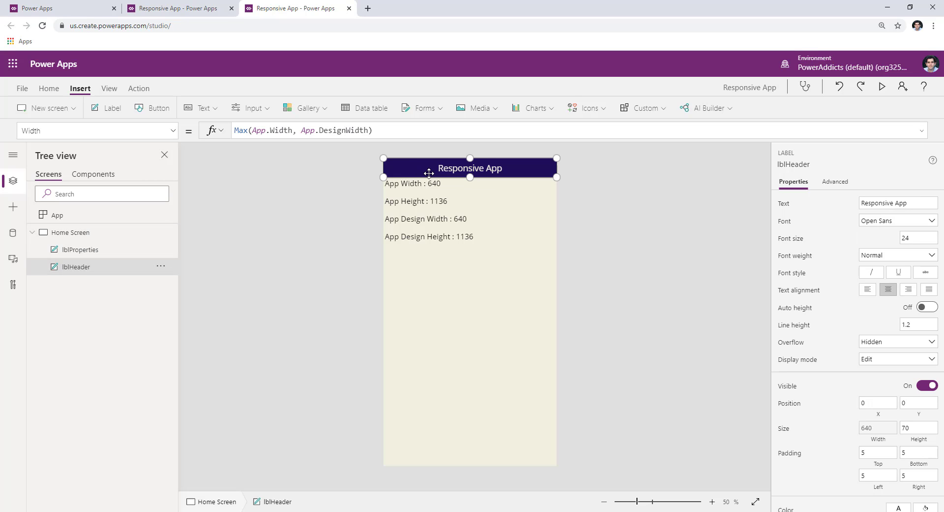
pyautogui.click(359, 129)
pyautogui.hotkey('ctrl', 'a')
pyautogui.write('parent')
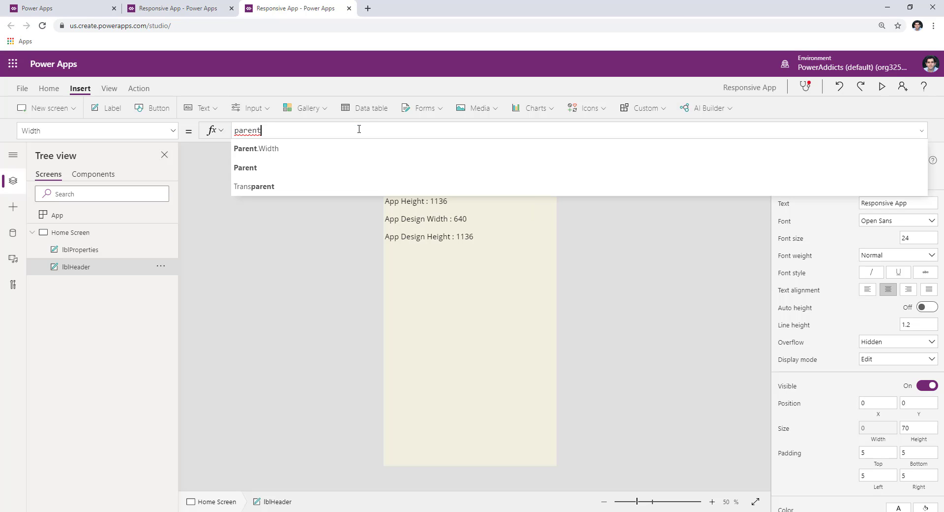
pyautogui.press('Down')
pyautogui.press('Tab')
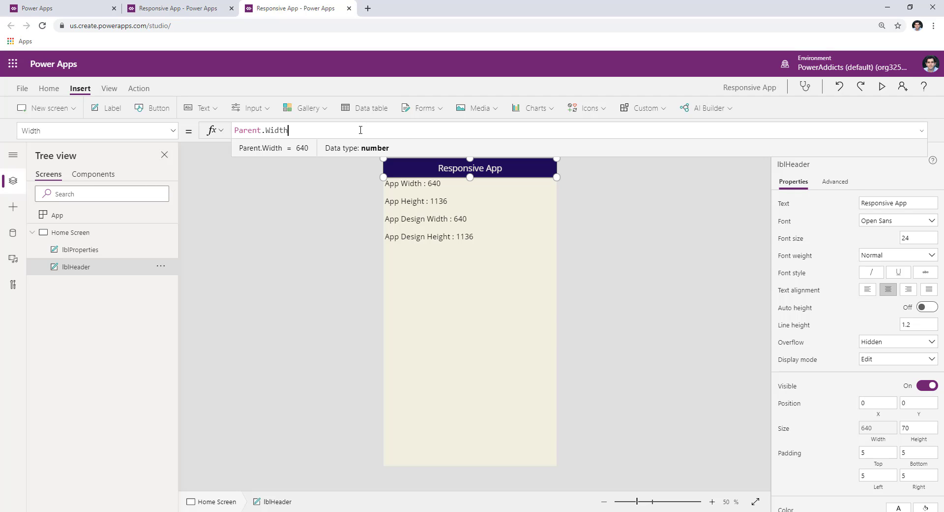
# Step: Review the Width formula of Home Screen, the parent of the lblHeader label
pyautogui.click(79, 274)
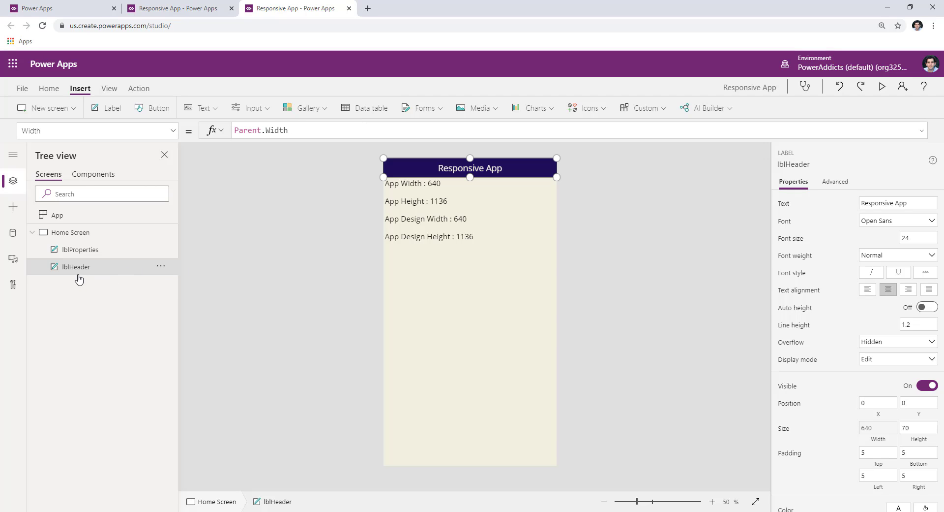
pyautogui.click(78, 236)
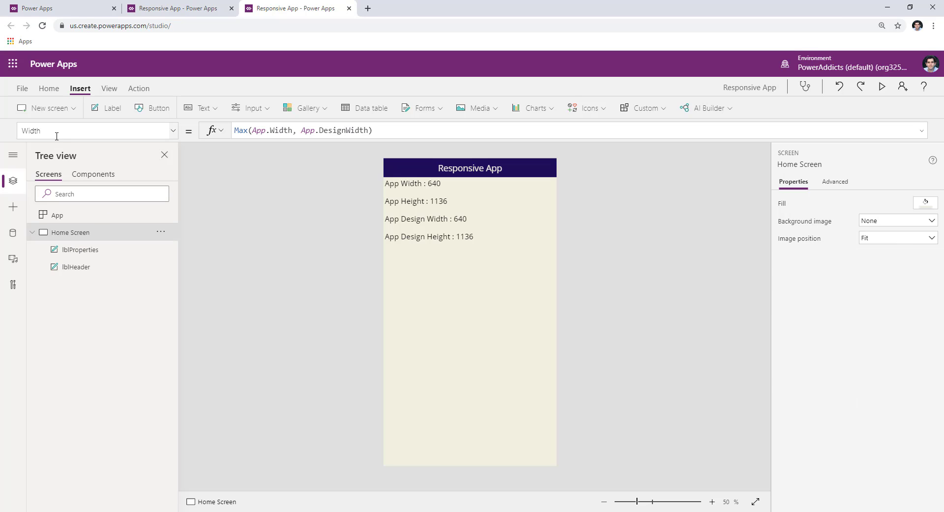
pyautogui.click(354, 126)
pyautogui.hotkey('ctrl', 'a')
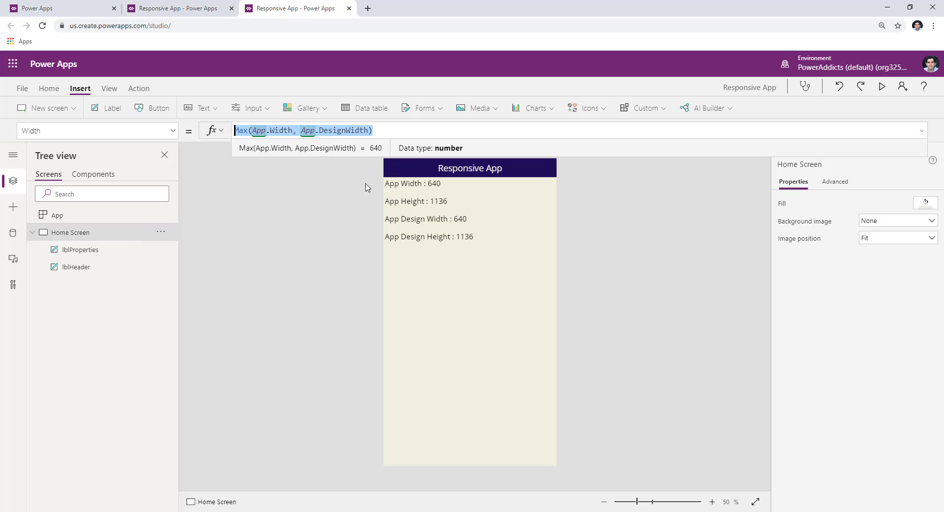
# Step: Resize the header label manually on the canvas, narrowing it to a width of 534 and again to 450
pyautogui.click(398, 173)
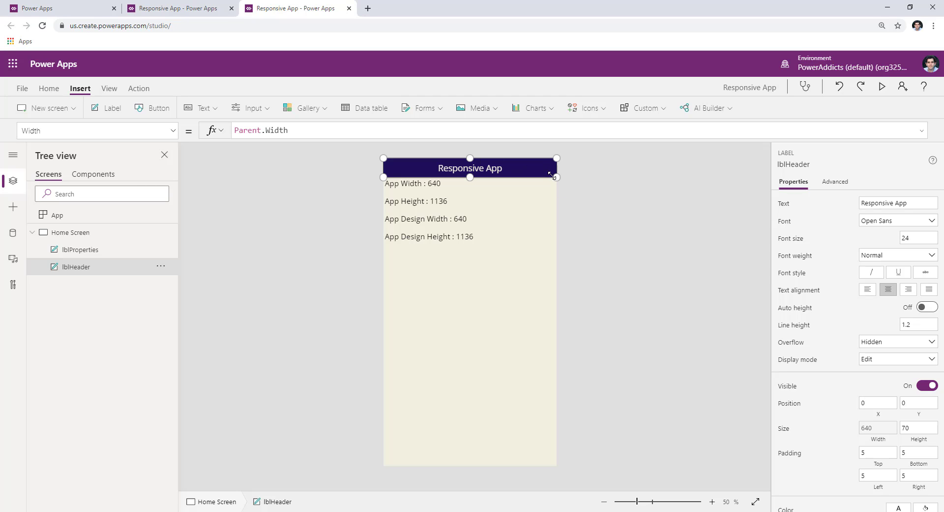
pyautogui.moveTo(555, 176); pyautogui.dragTo(528, 177)
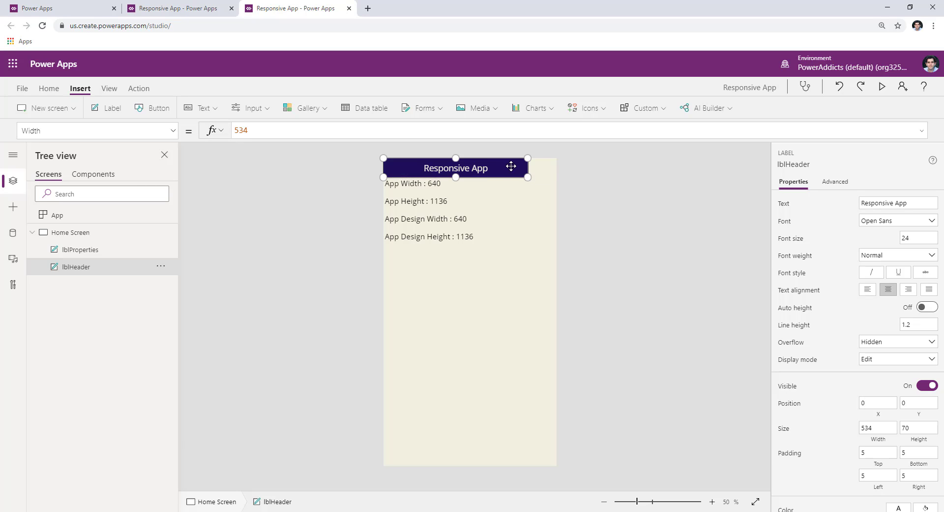
pyautogui.moveTo(528, 178); pyautogui.dragTo(506, 177)
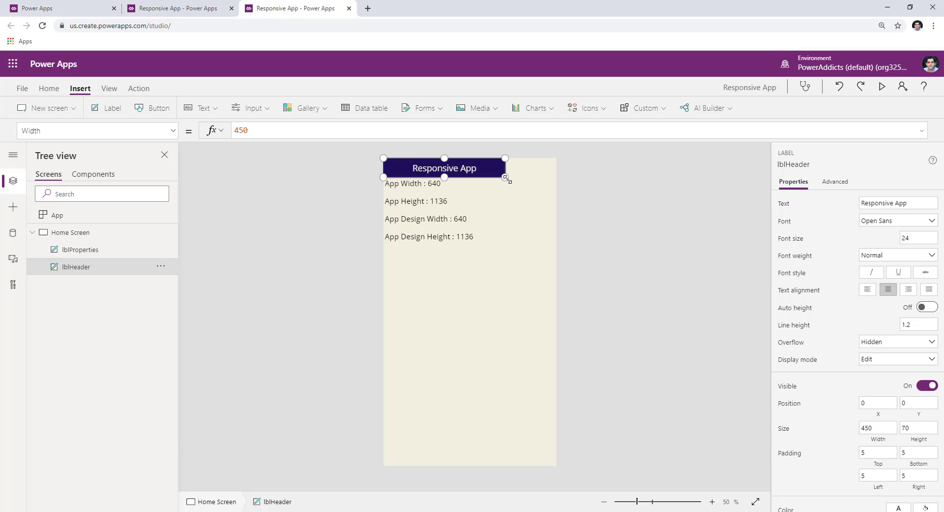
# Step: Replace the fixed Width value of the lblHeader label with the formula Parent.Width
pyautogui.click(70, 130)
pyautogui.doubleClick(241, 130)
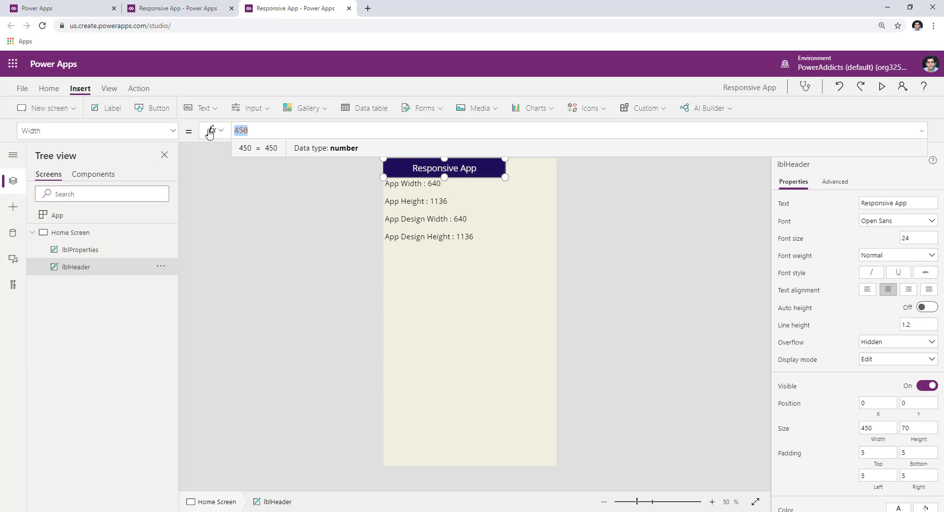
pyautogui.write('paremt')
pyautogui.hotkey('ctrl', 'a')
pyautogui.write('Parent.Width')
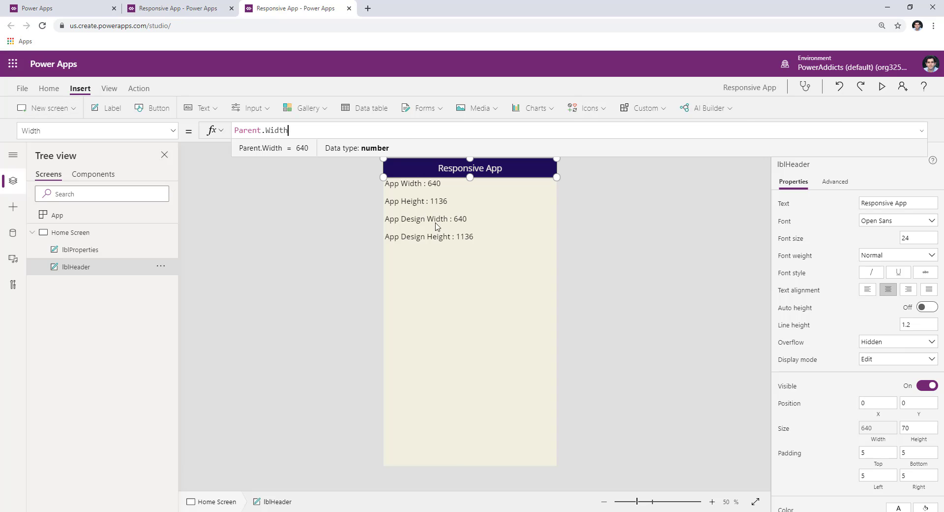
# Step: Set the Width of the lblProperties label to Parent.Width after checking its layout in the running app
pyautogui.click(486, 231)
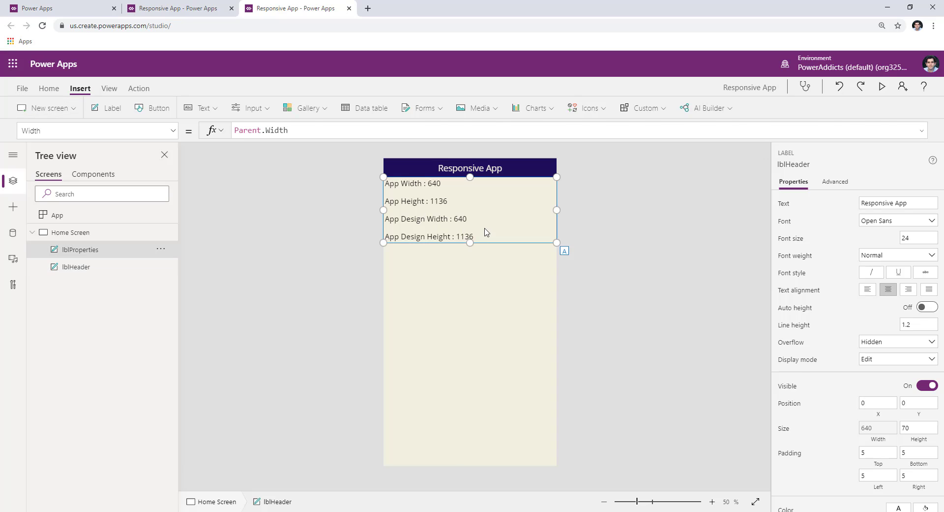
pyautogui.click(223, 8)
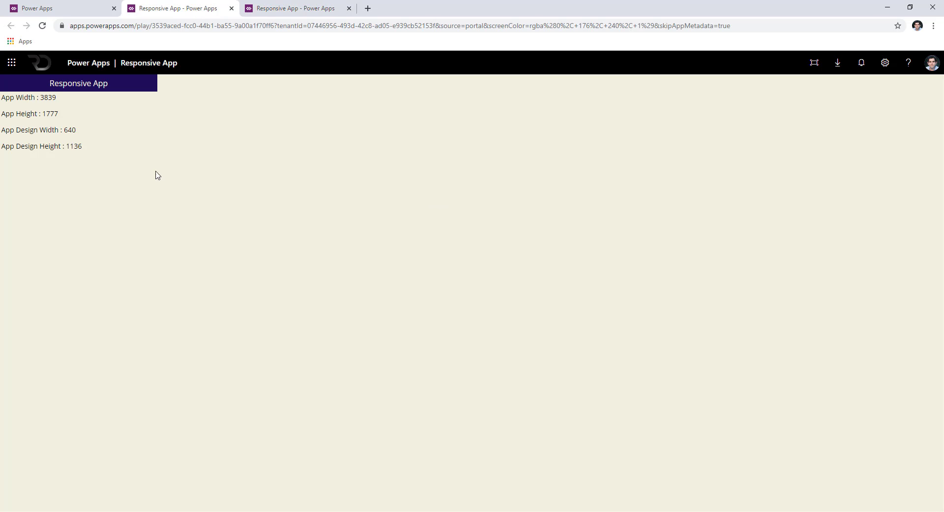
pyautogui.click(328, 5)
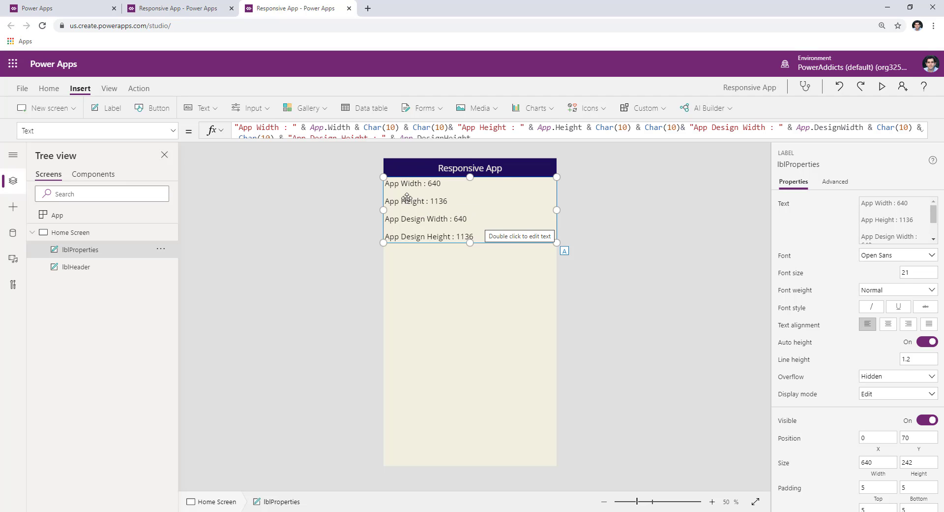
pyautogui.click(74, 130)
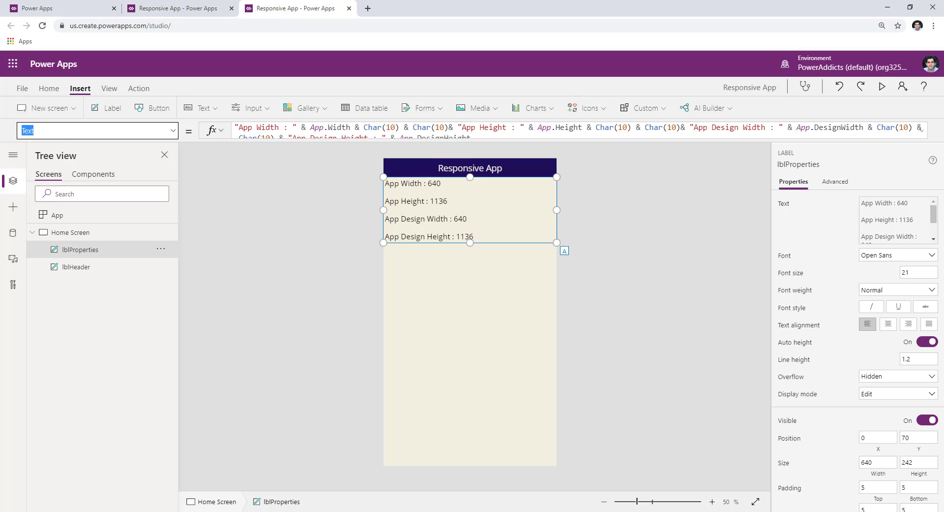
pyautogui.write('width')
pyautogui.press('Return')
pyautogui.doubleClick(254, 130)
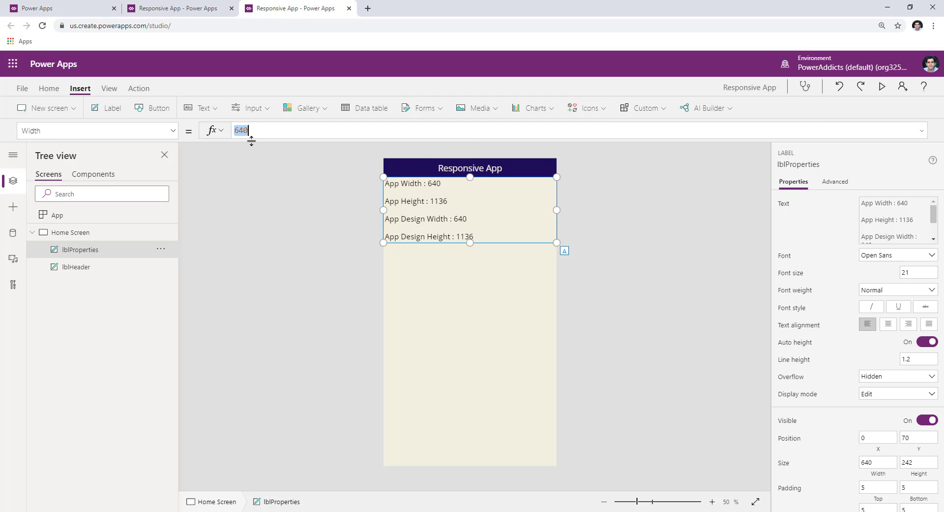
pyautogui.write('Parent.width')
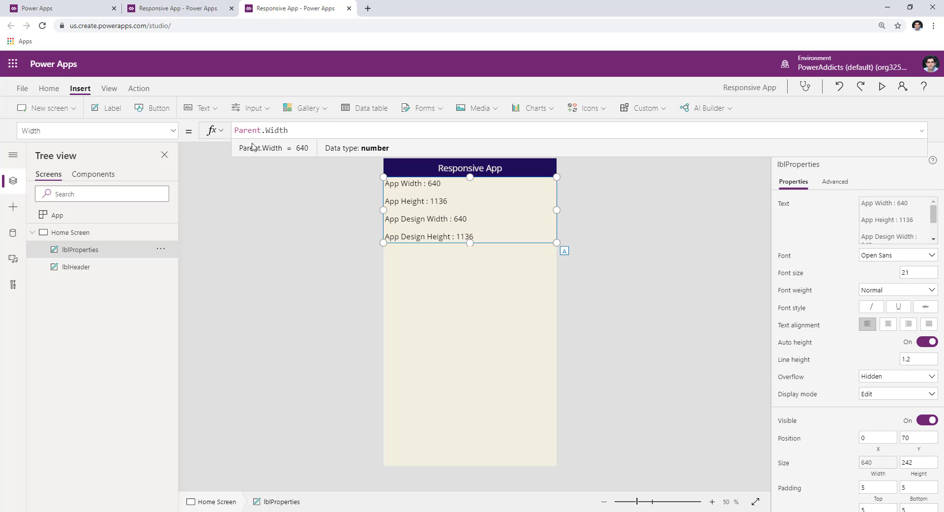
# Step: Center the text of the lblProperties label and save the app
pyautogui.click(53, 90)
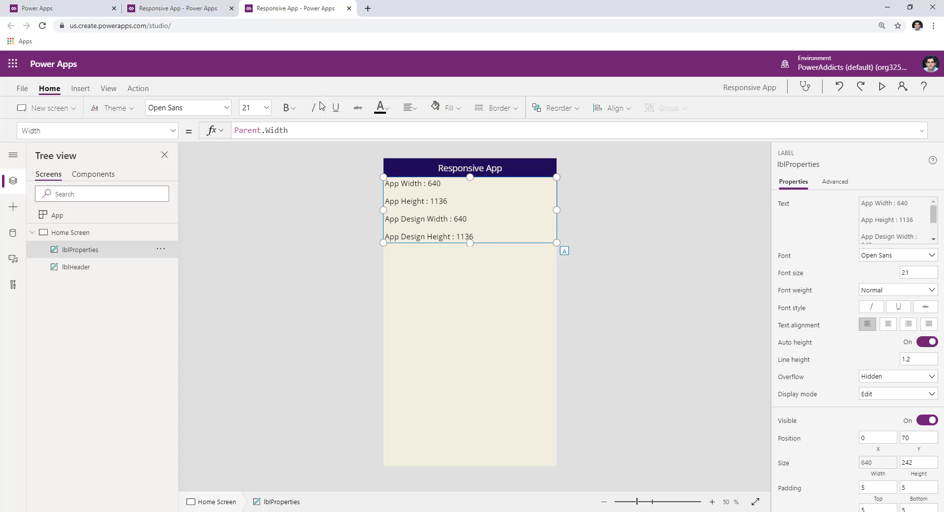
pyautogui.click(410, 107)
pyautogui.click(511, 348)
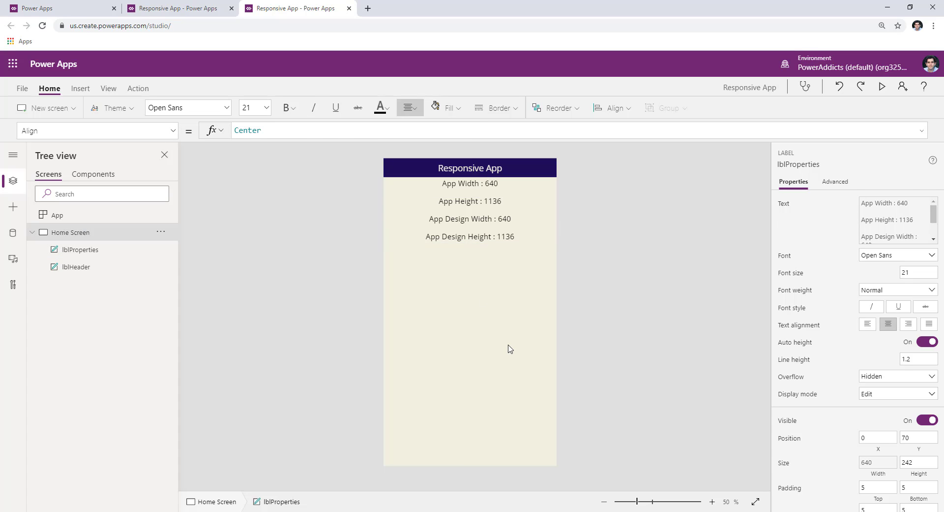
pyautogui.hotkey('ctrl', 's')
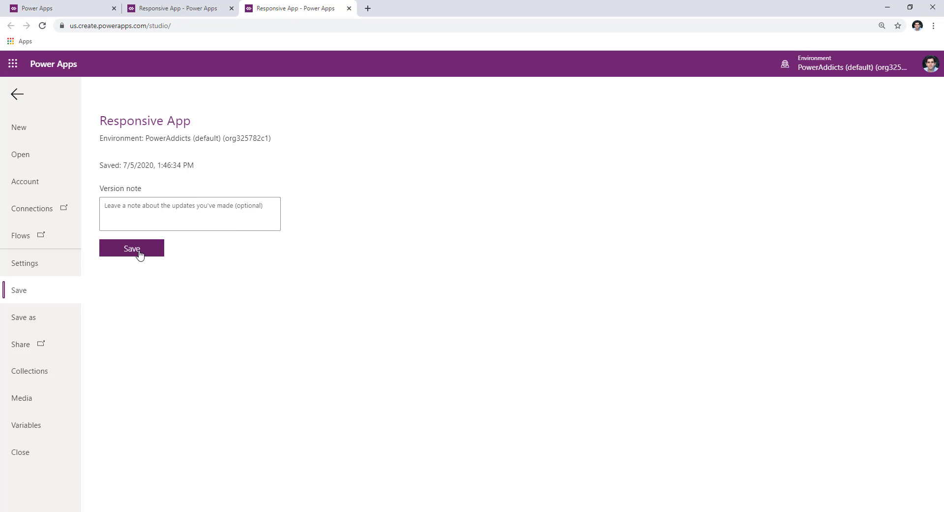
pyautogui.click(139, 251)
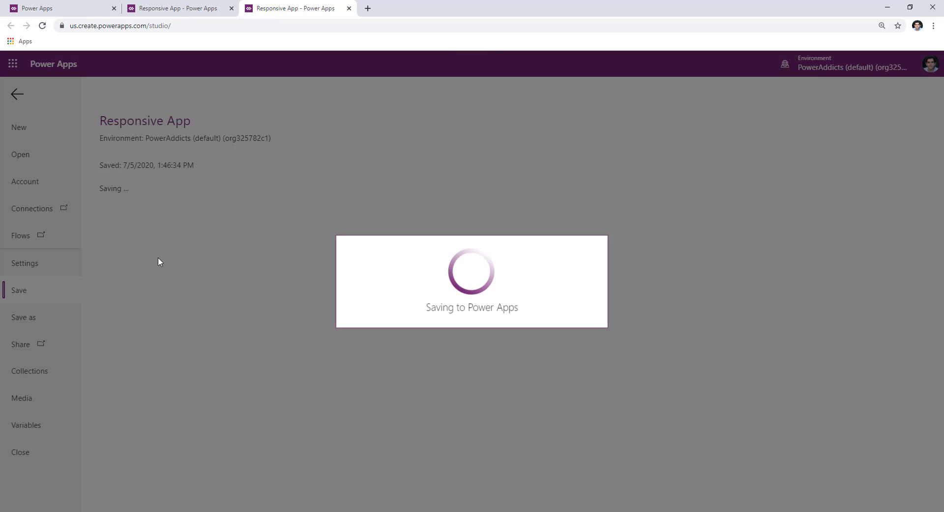
# Step: Check in the running app how the header and dimension labels adapt while restoring, narrowing, widening and shortening the browser window
pyautogui.hotkey('ctrl', 'shift', 'Tab')
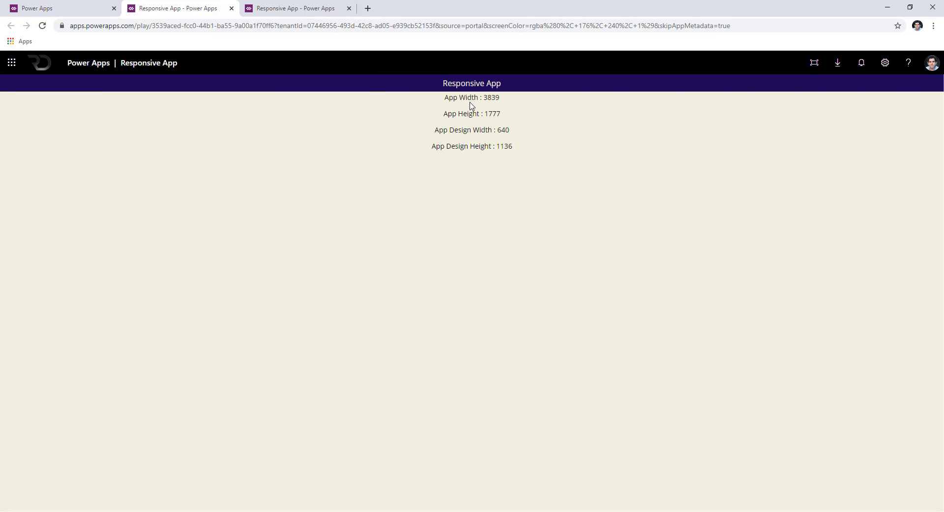
pyautogui.moveTo(444, 98); pyautogui.dragTo(529, 147)
pyautogui.click(533, 150)
pyautogui.click(909, 8)
pyautogui.moveTo(636, 148); pyautogui.dragTo(494, 158)
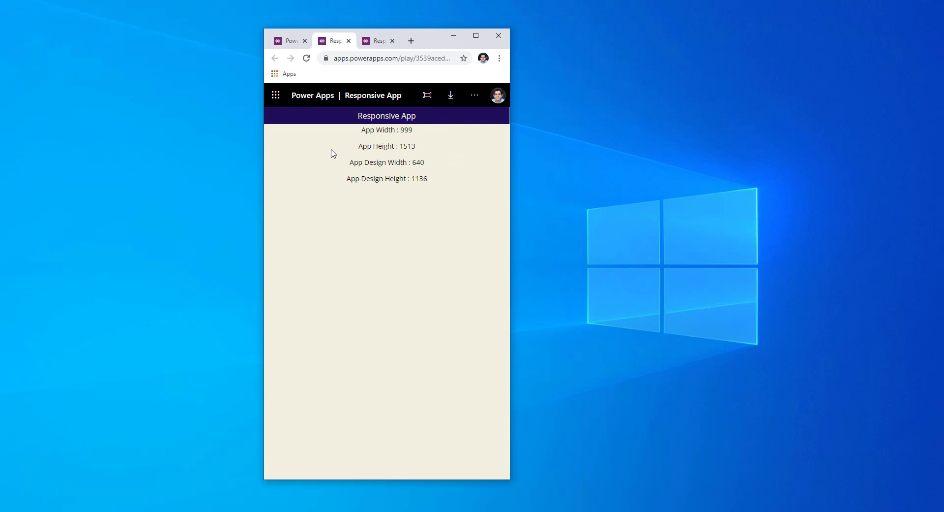
pyautogui.moveTo(511, 147); pyautogui.dragTo(739, 161)
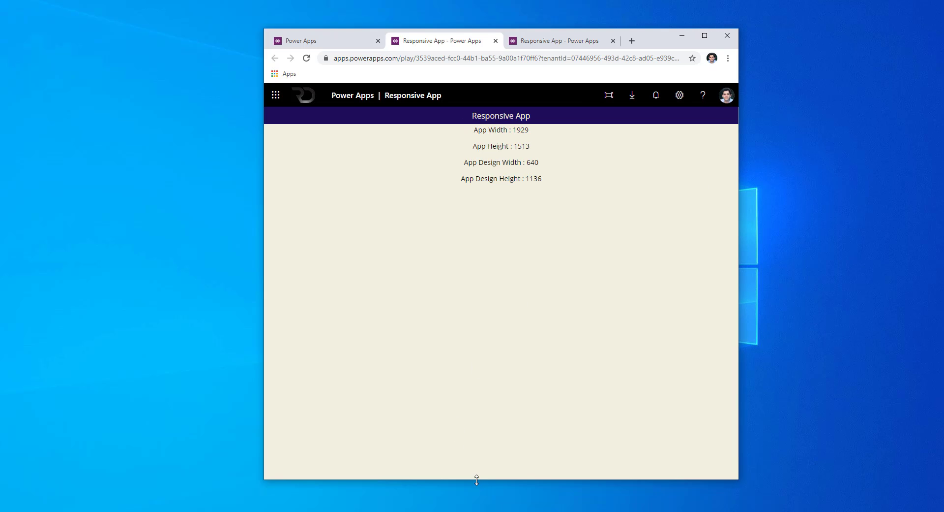
pyautogui.moveTo(476, 480); pyautogui.dragTo(484, 436)
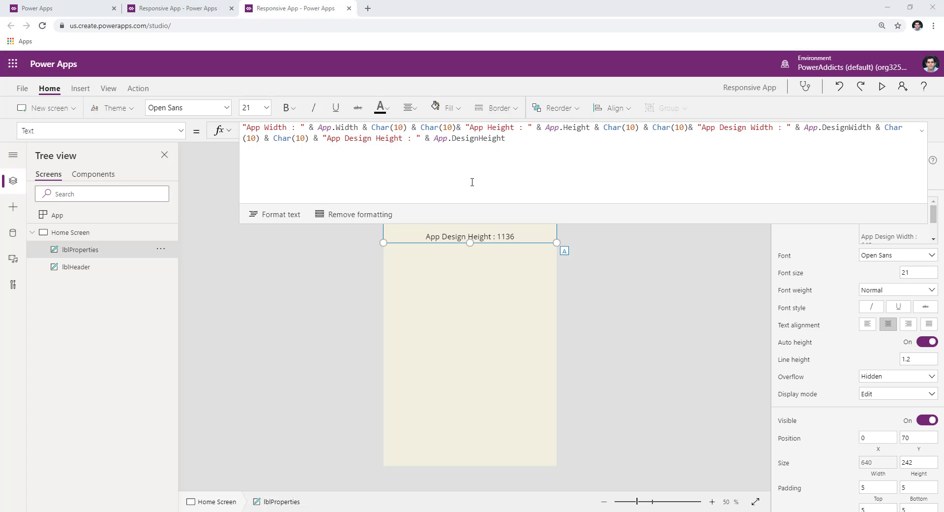
# Step: Extend lblProperties' text with another App.DesignHeight line, "Screen Size : " & Parent.Size, and "Brekpoint Size: " & Last(FirstN(App.SizeBreakpoints, Parent.Size)).Value
pyautogui.write('& Char(10) & Char(10) & "App Design Height : " & App.DesignHeight & Char(10) & Char(10) & "Screen Size : " & Parent.Size & Char(10) & Char(10) & "Brekpoint Size: " & Last(     FirstN(         App.SizeBreakpoints,         Parent.Size     ) ).Value')
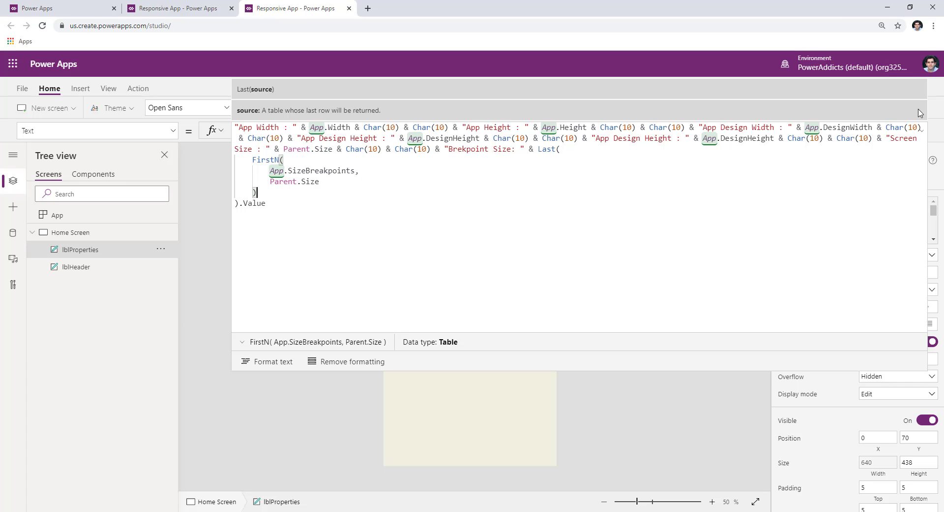
pyautogui.click(70, 233)
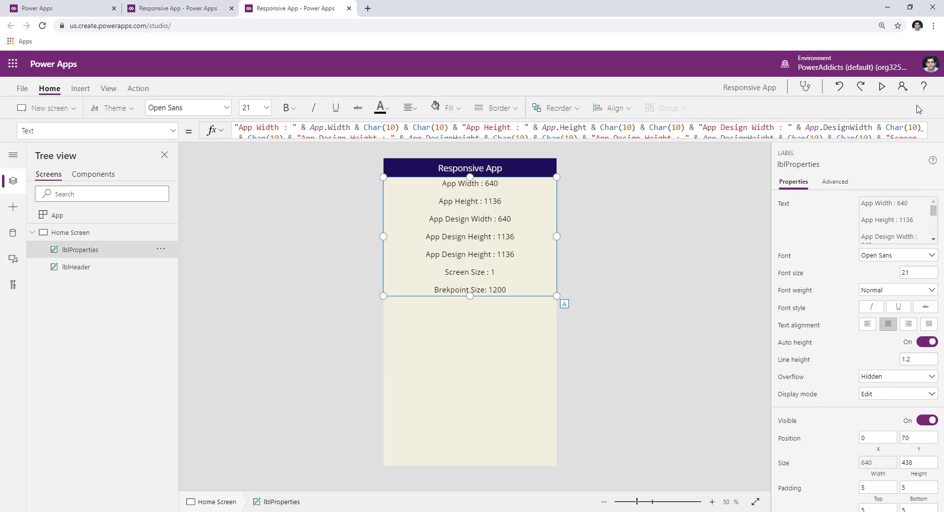
# Step: Examine the Parent.Size reference in the lblProperties text formula and its evaluated result
pyautogui.click(921, 130)
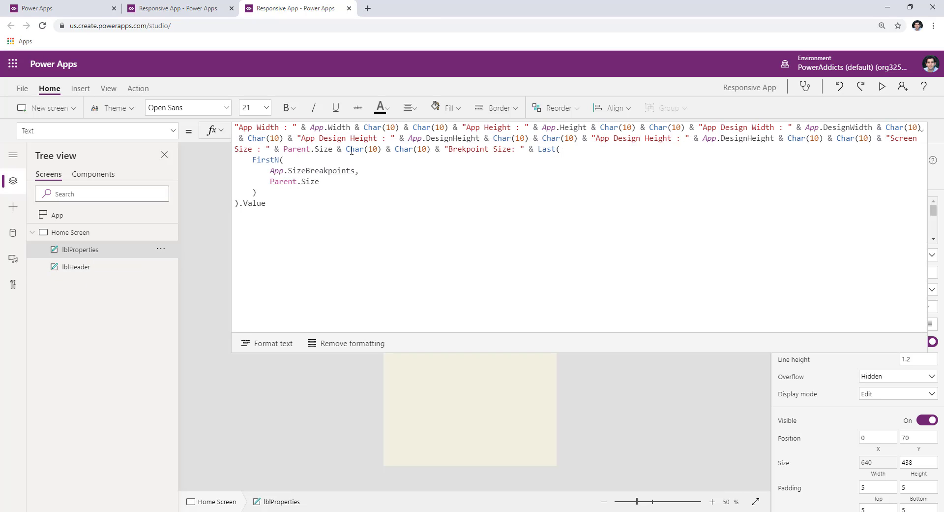
pyautogui.doubleClick(296, 149)
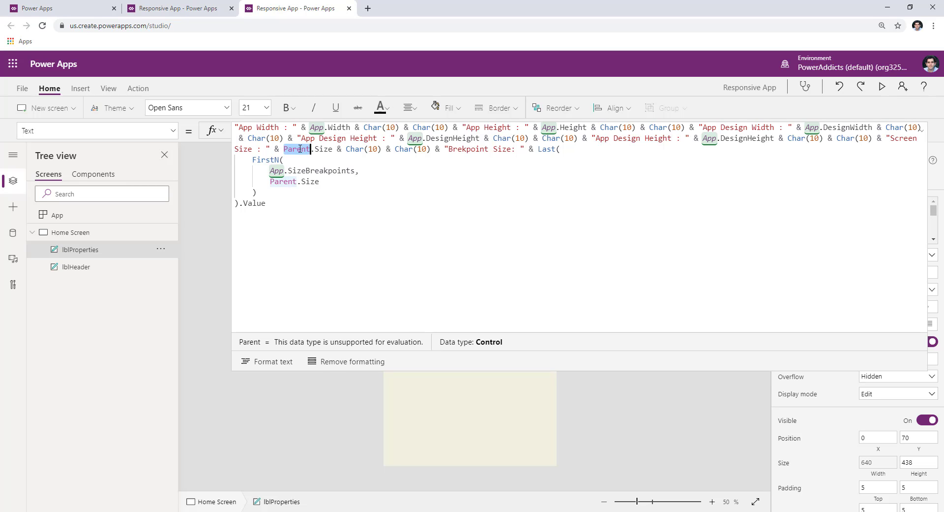
pyautogui.doubleClick(331, 150)
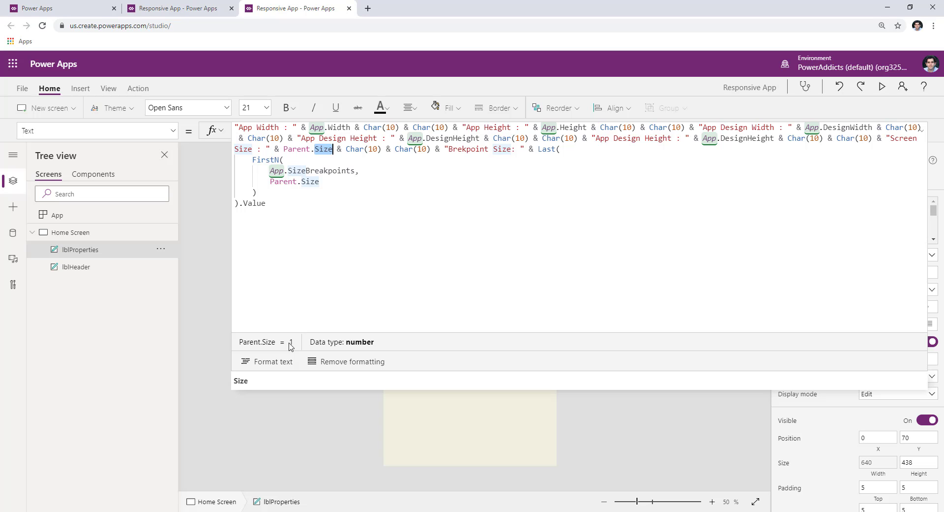
# Step: Preview the app to check the screen size and breakpoint lines, and save the app
pyautogui.click(882, 86)
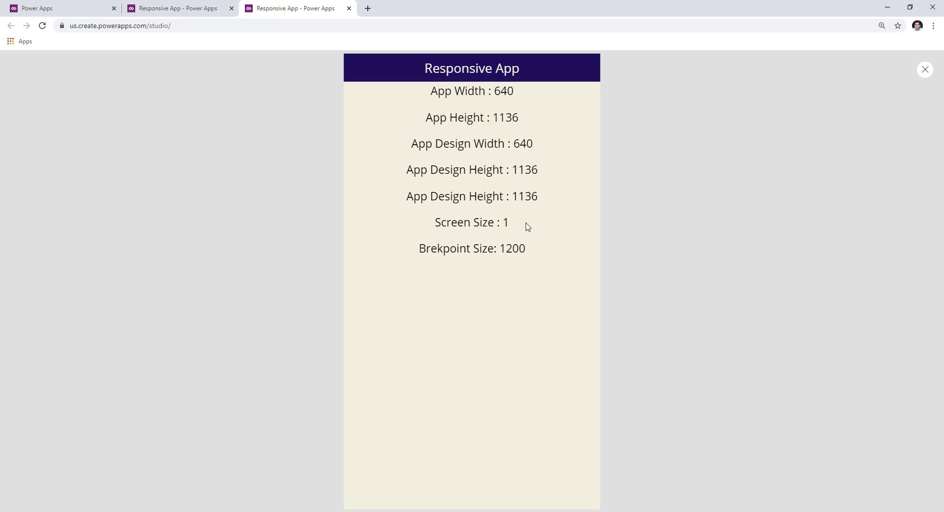
pyautogui.click(924, 73)
pyautogui.click(921, 130)
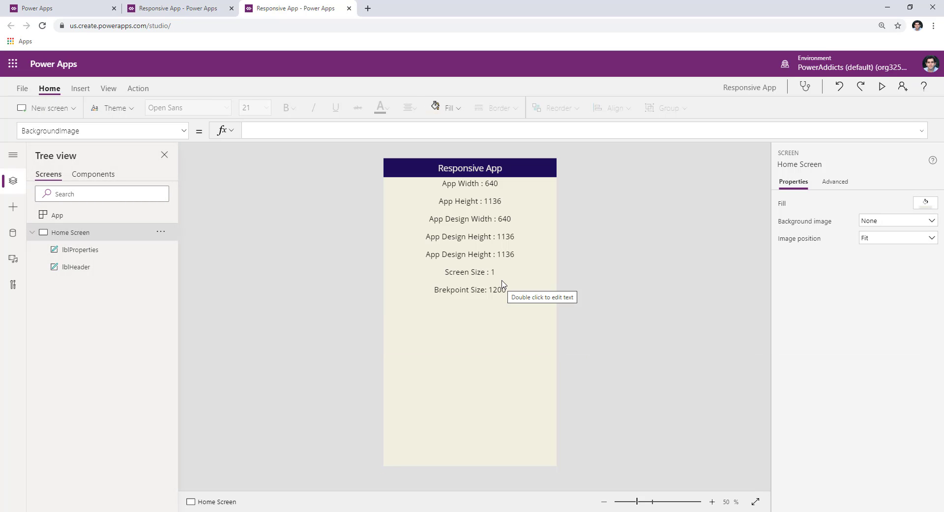
pyautogui.hotkey('ctrl', 's')
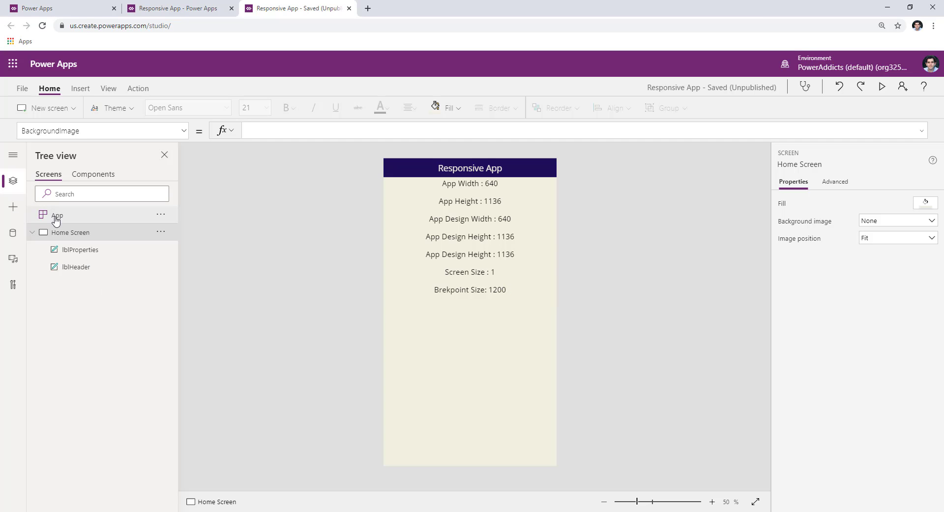
# Step: Inspect the values in the App object's SizeBreakpoints property
pyautogui.click(57, 218)
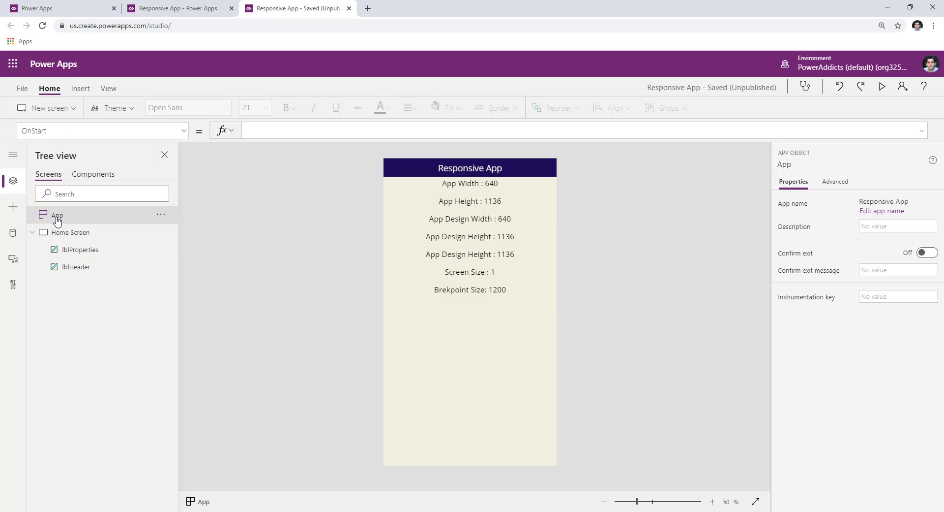
pyautogui.click(836, 182)
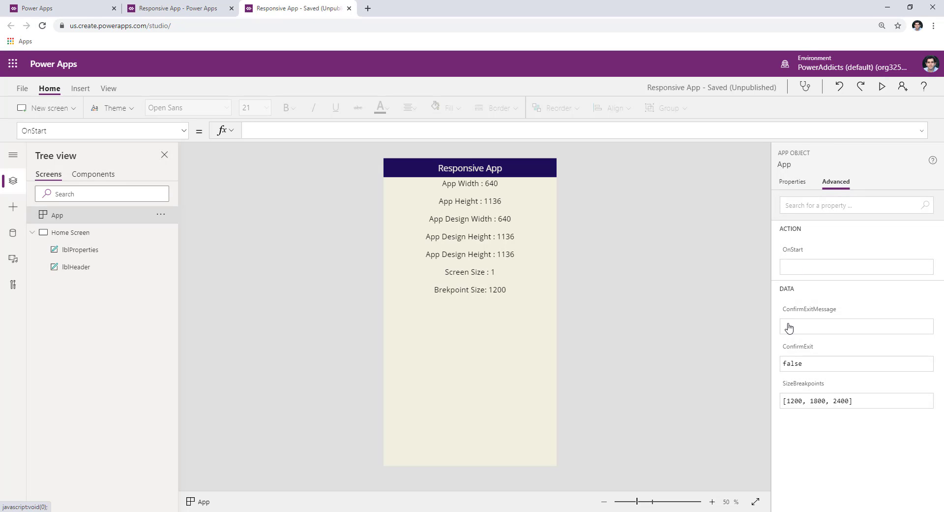
pyautogui.click(802, 390)
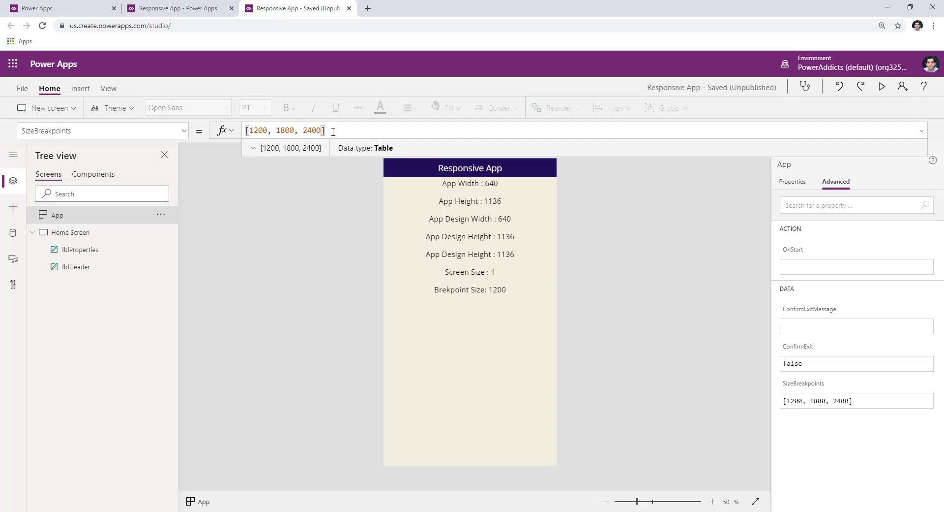
pyautogui.doubleClick(266, 130)
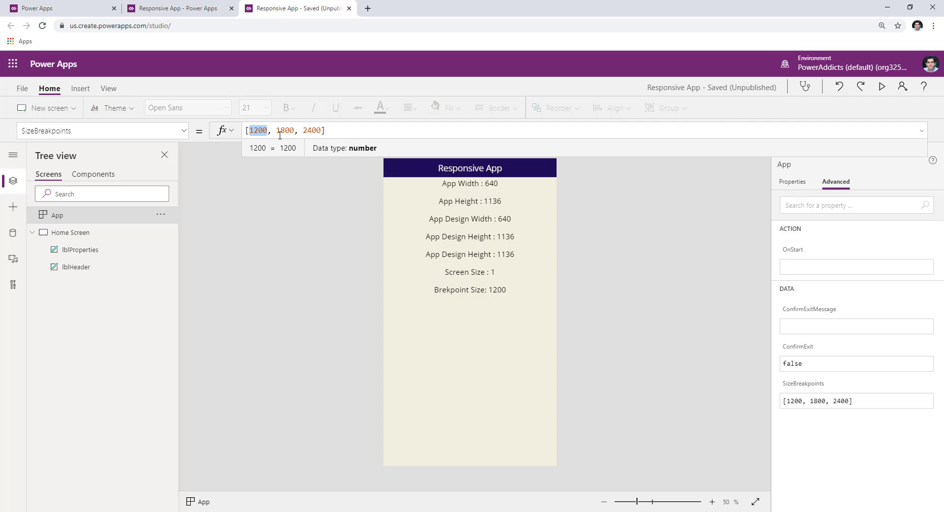
pyautogui.doubleClick(283, 131)
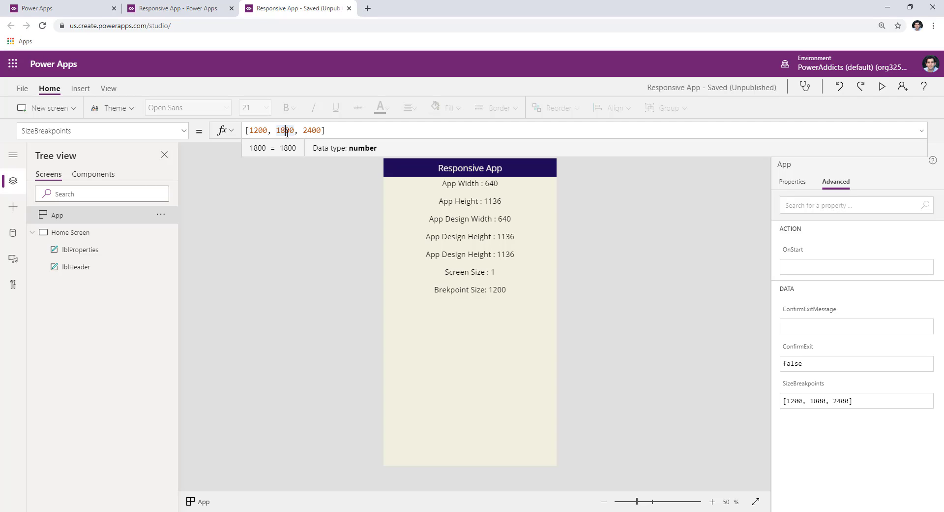
pyautogui.doubleClick(313, 131)
# Step: Correct the lblProperties caption to "Breakpoint Size: " and review its Last(FirstN(App.SizeBreakpoints, Parent.Size)).Value expression
pyautogui.click(456, 292)
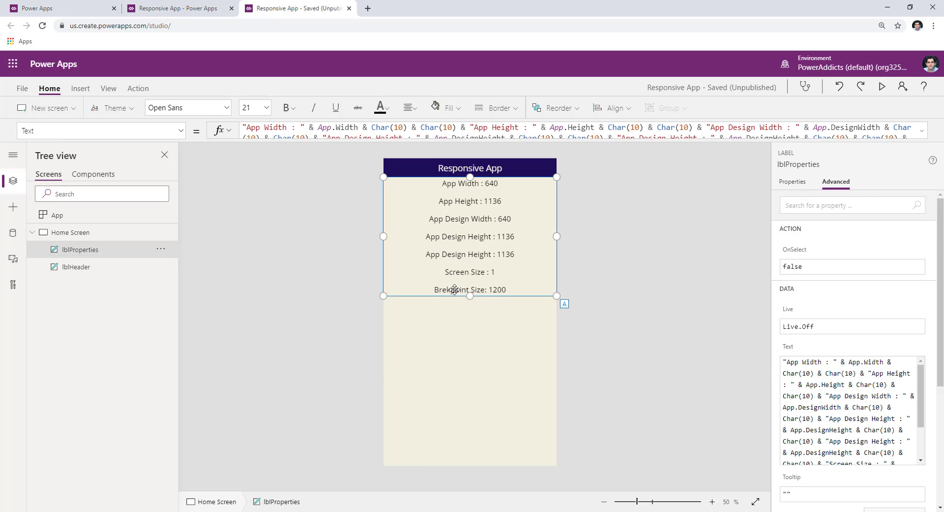
pyautogui.click(513, 155)
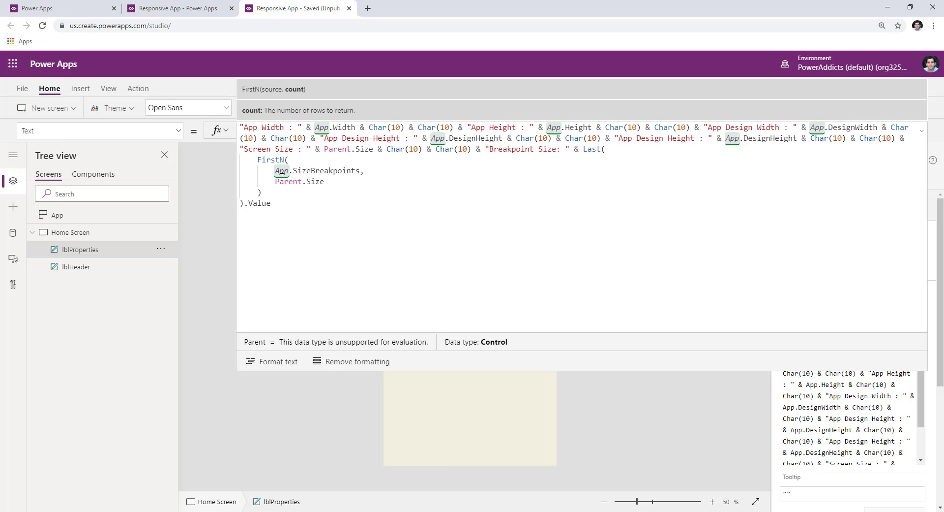
pyautogui.doubleClick(322, 172)
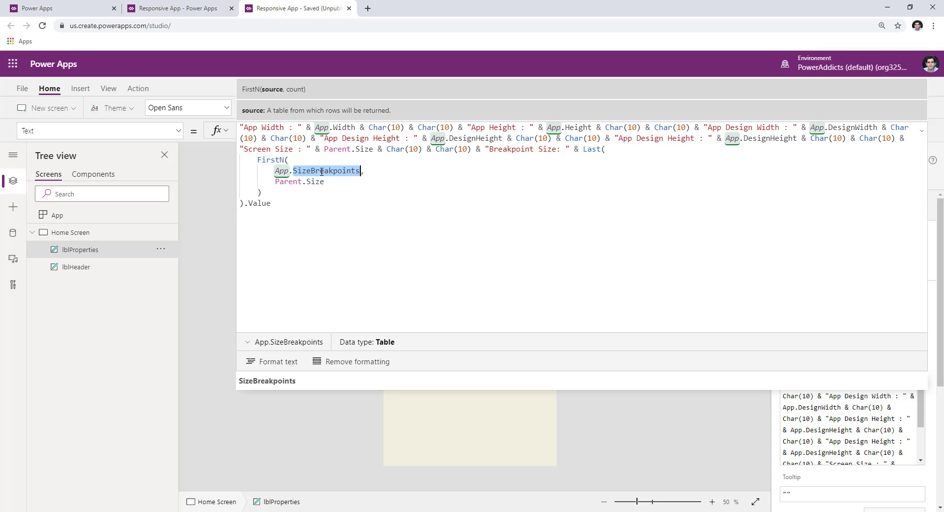
pyautogui.moveTo(275, 170); pyautogui.dragTo(360, 171)
pyautogui.moveTo(273, 181); pyautogui.dragTo(333, 183)
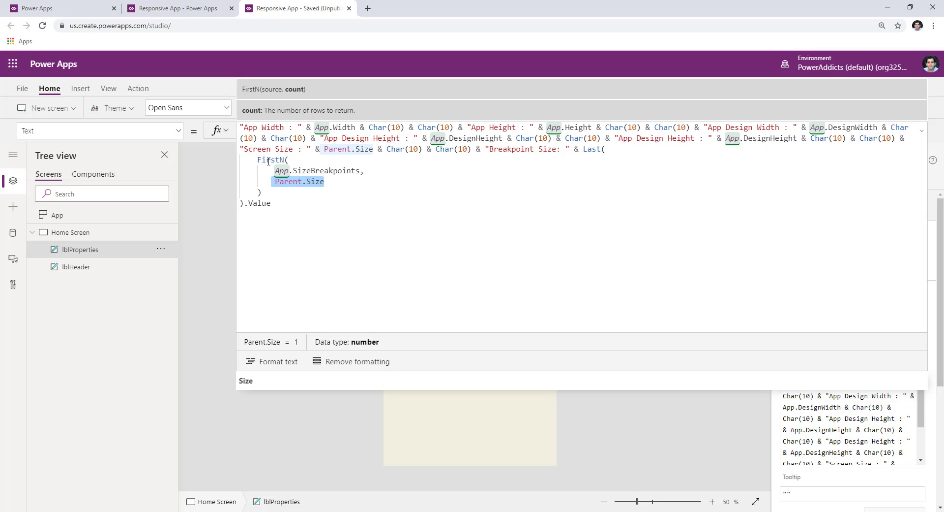
pyautogui.click(323, 183)
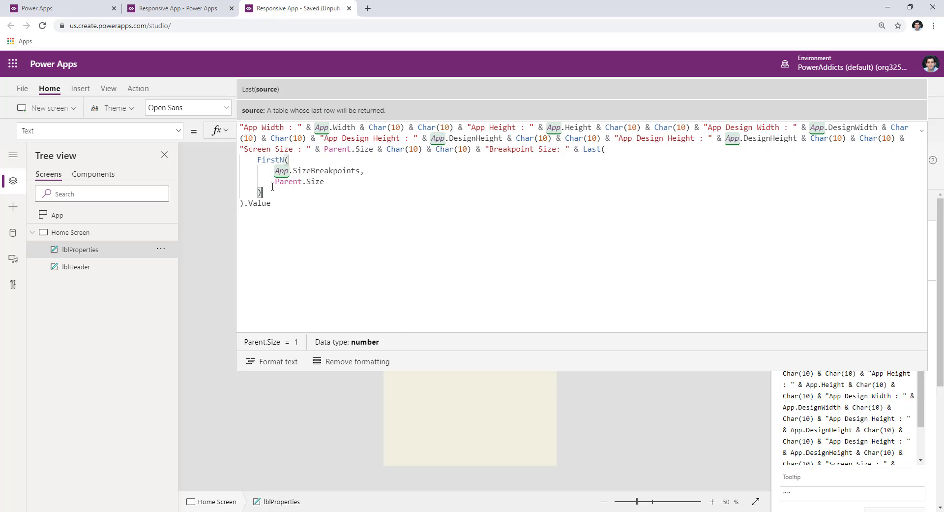
pyautogui.click(326, 183)
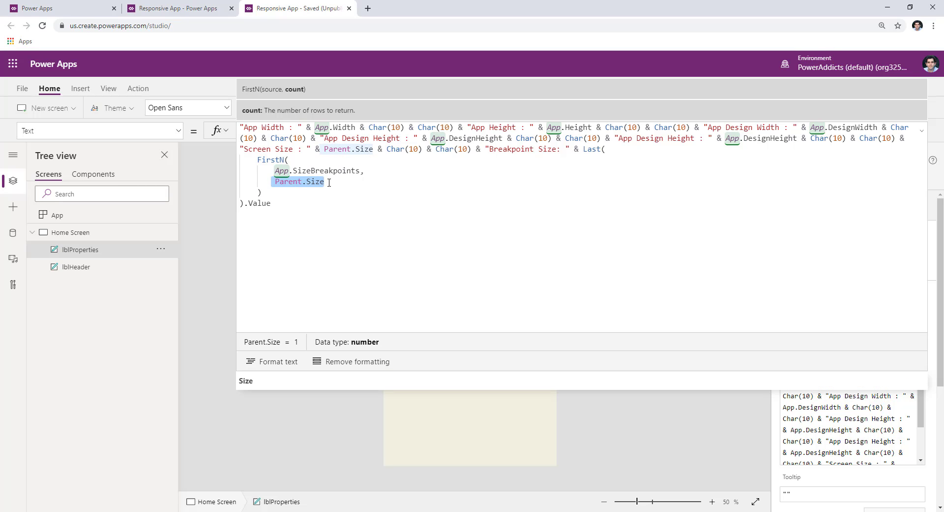
pyautogui.click(597, 150)
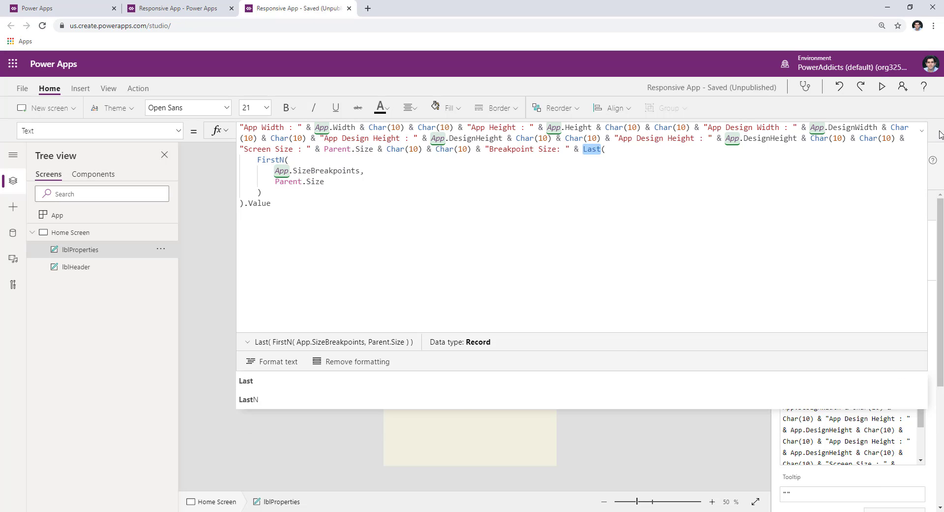
pyautogui.click(922, 130)
pyautogui.click(515, 323)
pyautogui.click(498, 289)
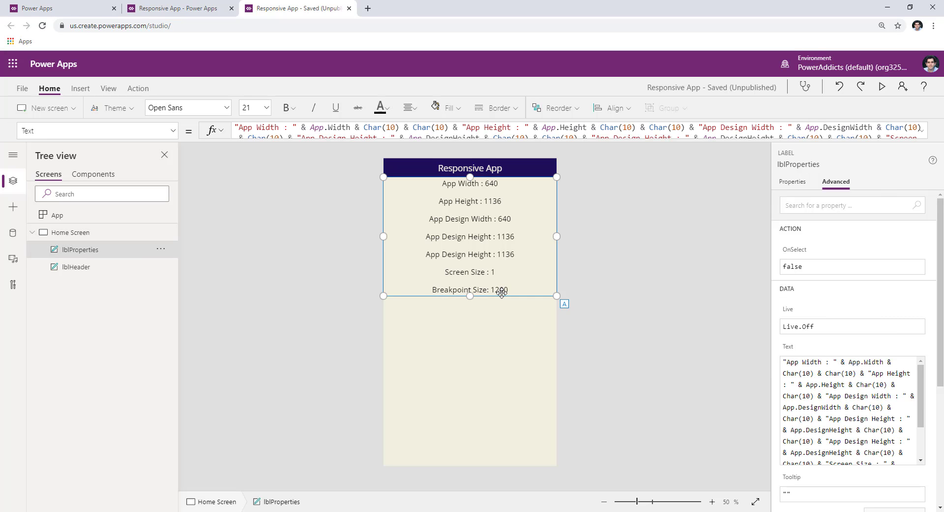
# Step: Save and publish the app, and check the breakpoint size and app width in the running app
pyautogui.click(23, 89)
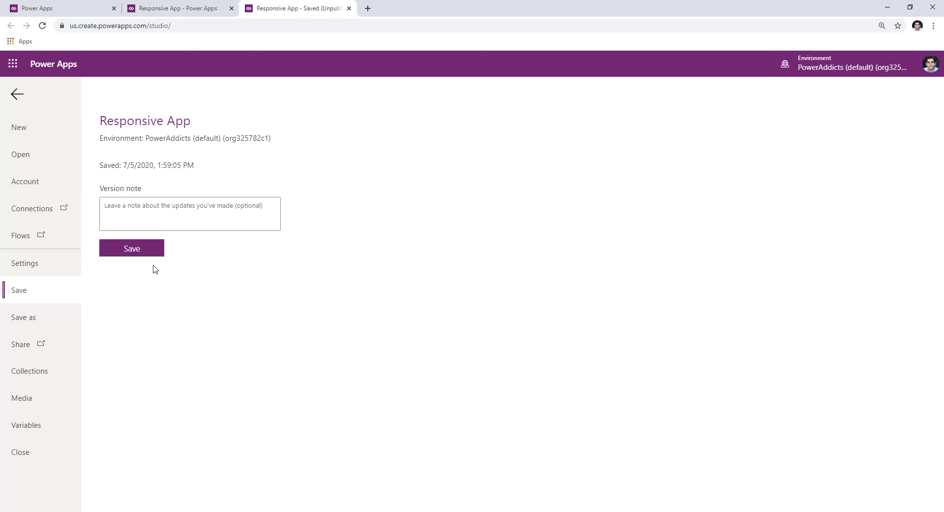
pyautogui.click(129, 253)
pyautogui.hotkey('ctrl', 'shift', 'Tab')
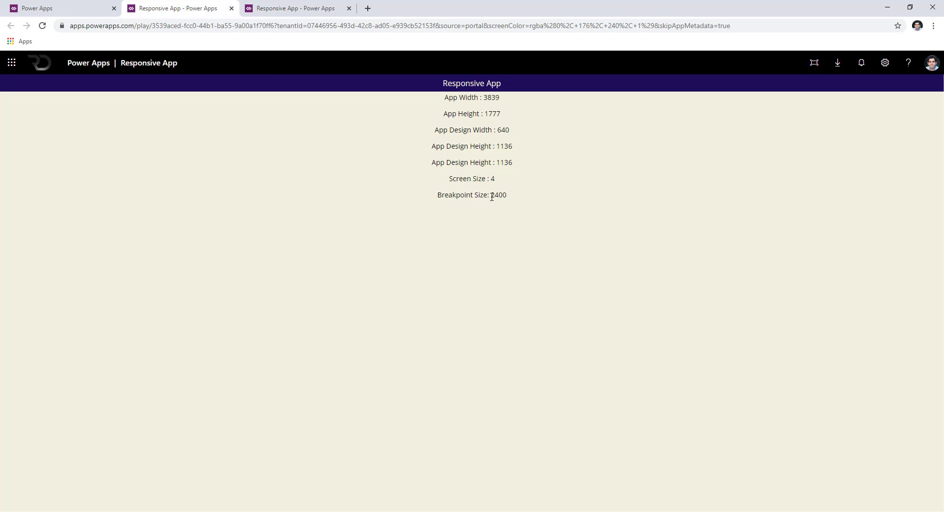
pyautogui.moveTo(490, 196); pyautogui.dragTo(529, 202)
pyautogui.moveTo(483, 100); pyautogui.dragTo(525, 98)
pyautogui.click(579, 136)
# Step: Check how the screen size and breakpoint values respond in the running app while restoring, widening, narrowing and maximizing the browser window
pyautogui.click(914, 13)
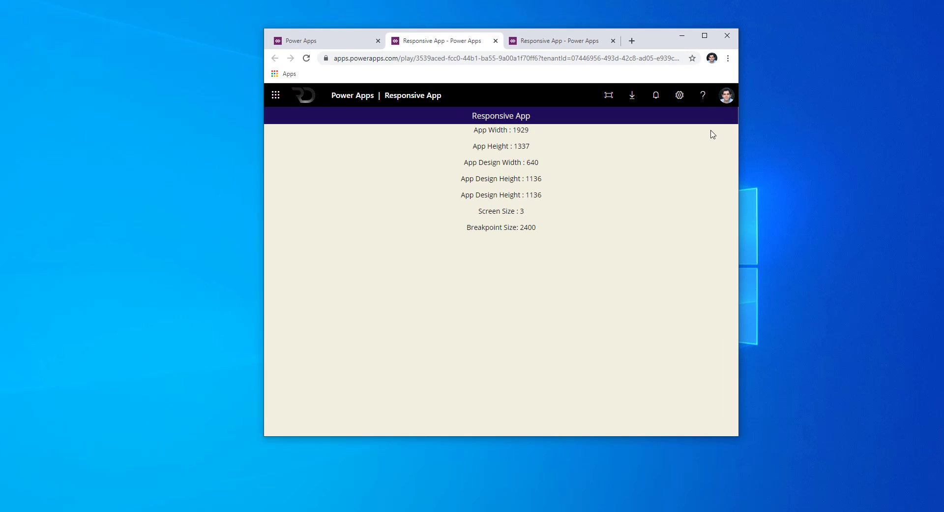
pyautogui.moveTo(739, 120); pyautogui.dragTo(848, 117)
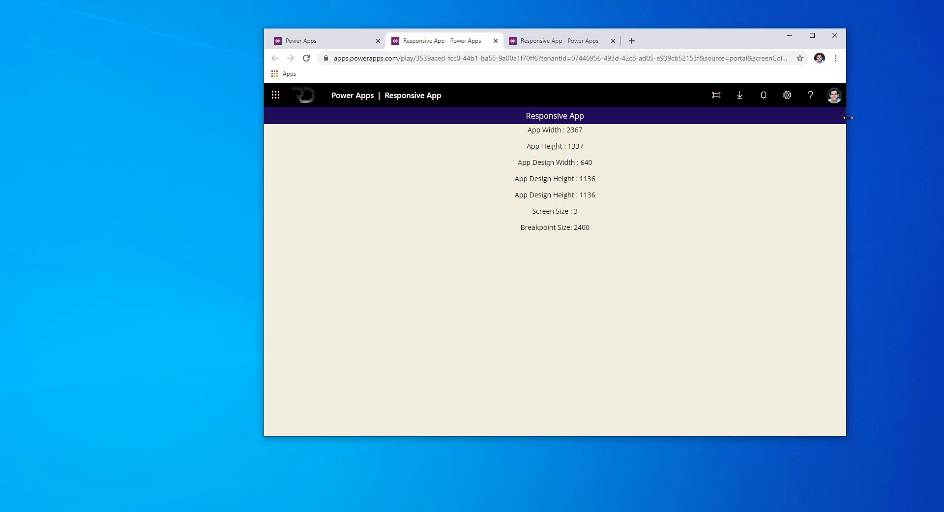
pyautogui.moveTo(848, 117); pyautogui.dragTo(466, 185)
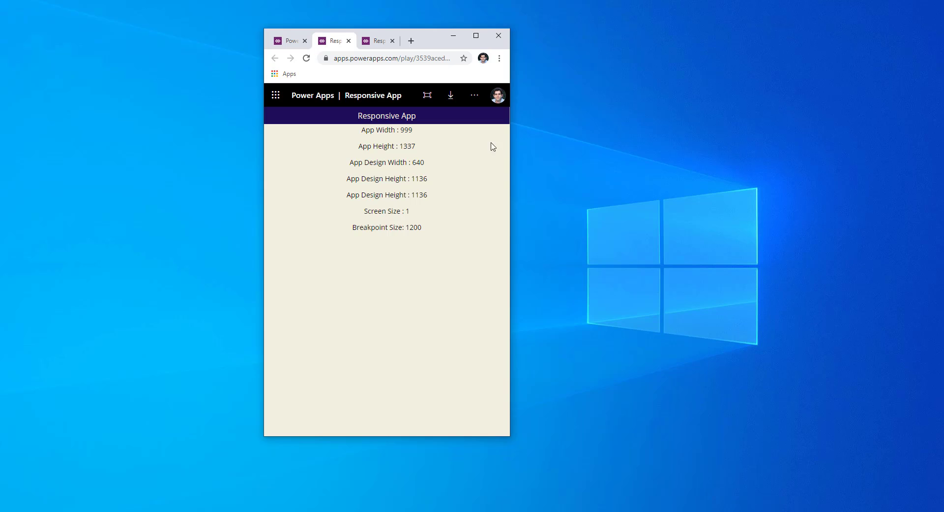
pyautogui.click(476, 36)
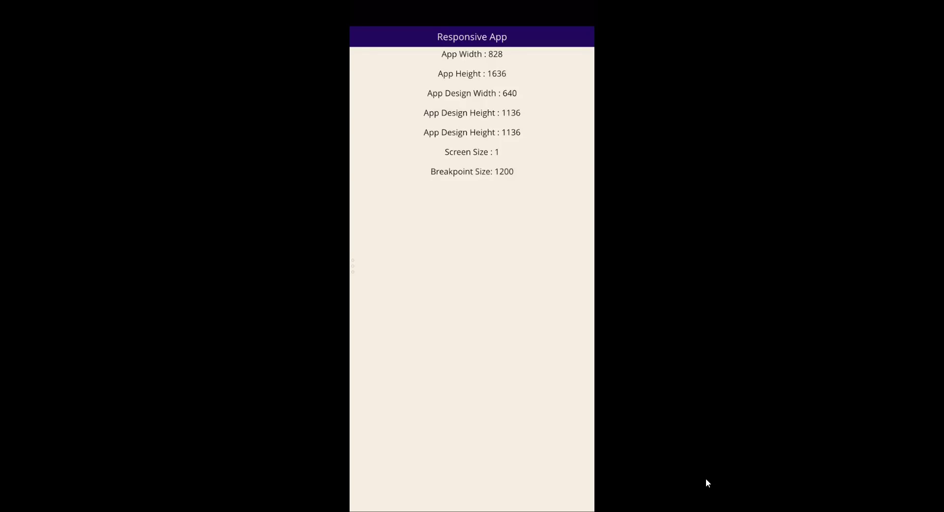
pyautogui.press('Escape')
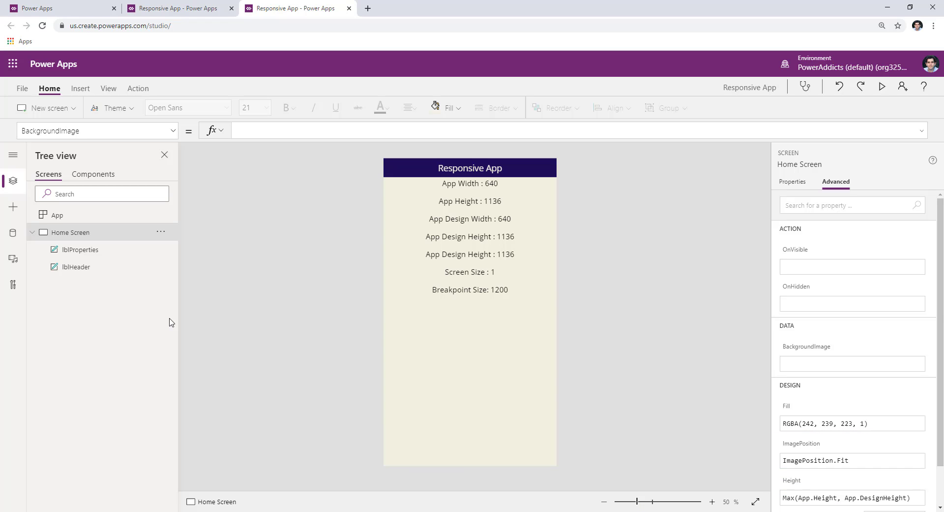
# Step: Check which data sources are available in the app
pyautogui.click(13, 232)
pyautogui.moveTo(63, 231)
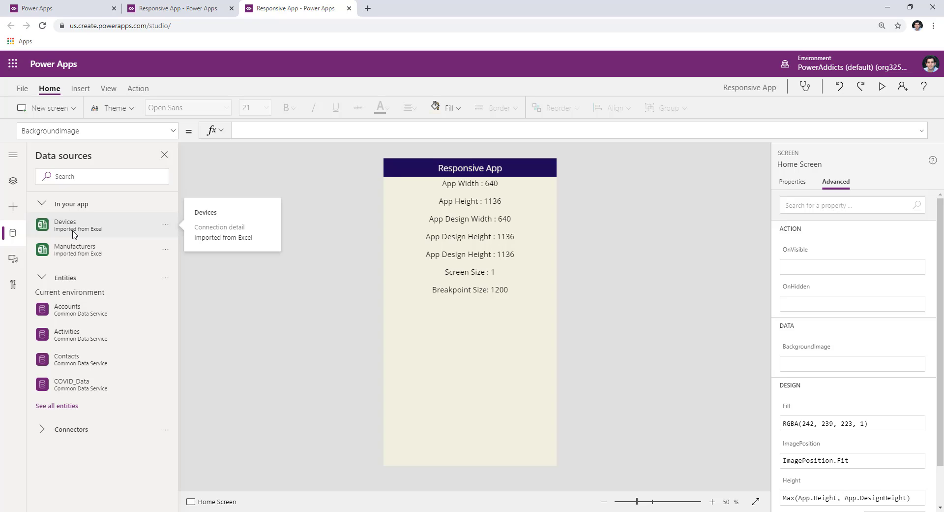
pyautogui.click(164, 157)
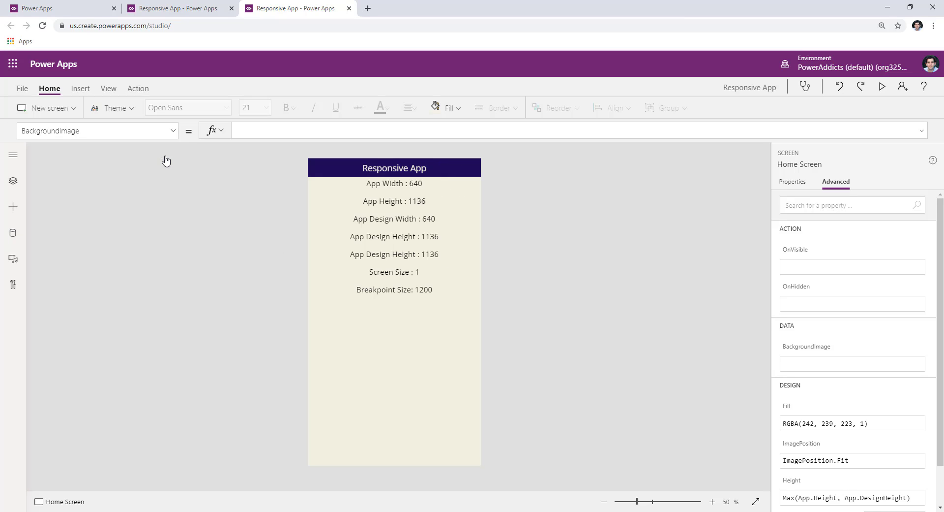
# Step: Add a Gallery Screen with a "Responsive Gallery" header and insert a vertical gallery connected to the Manufacturers data source
pyautogui.click(13, 181)
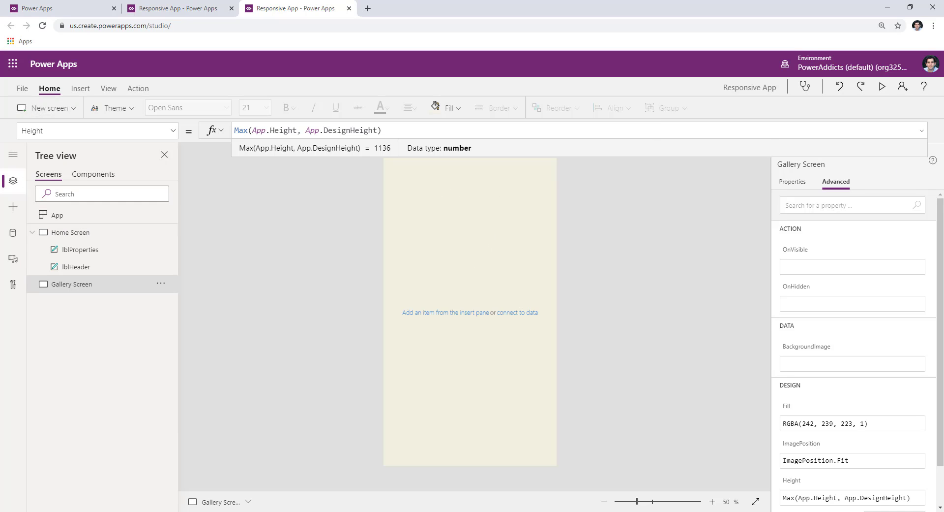
pyautogui.click(80, 89)
pyautogui.click(322, 107)
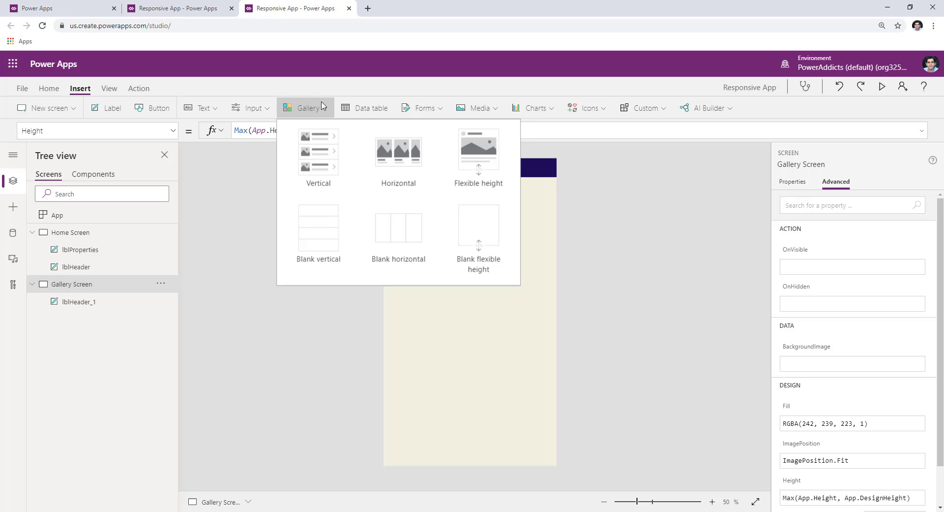
pyautogui.click(324, 155)
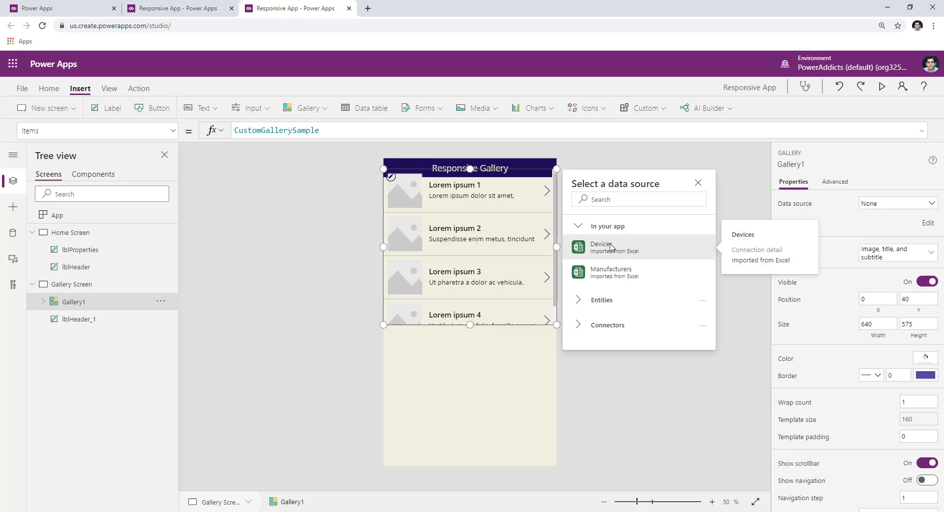
pyautogui.click(608, 280)
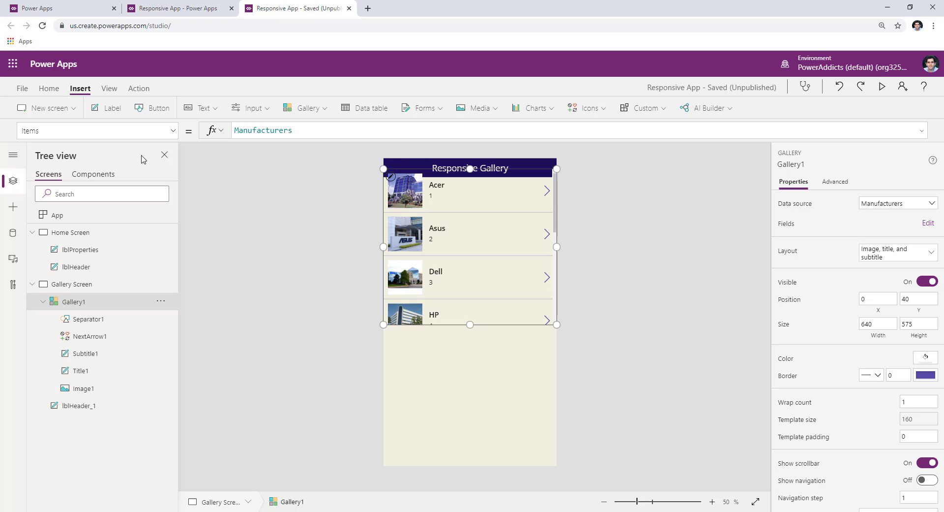
# Step: Set the Manufacturers gallery's Width property to Parent.Width
pyautogui.click(133, 131)
pyautogui.write('Width')
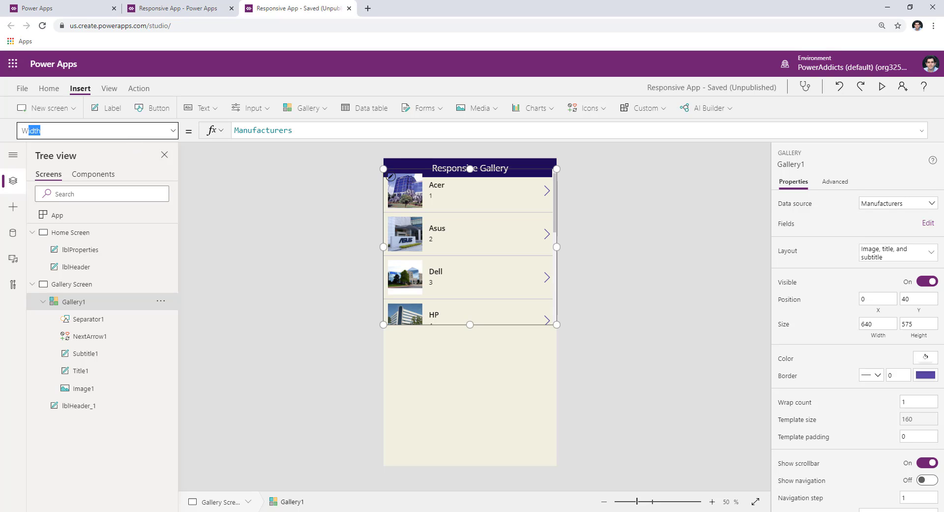
pyautogui.press('Return')
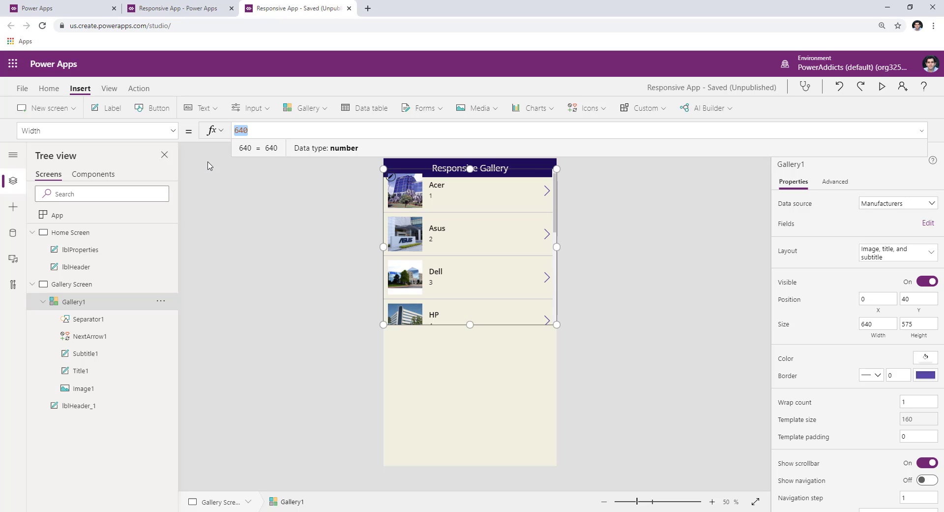
pyautogui.write('parent')
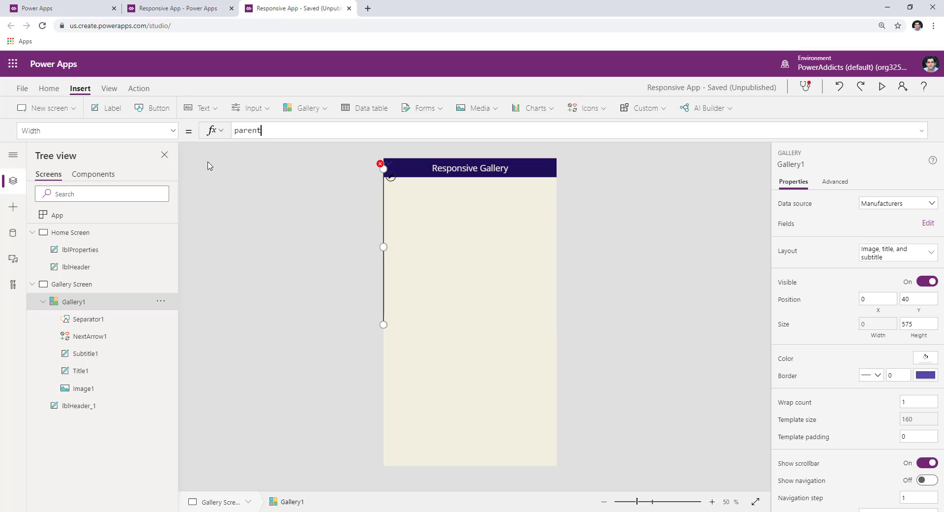
pyautogui.write('.Width')
# Step: Select the gallery's Height property and resize the gallery to start below the header at Y 70 and fill the screen, about 1066 high
pyautogui.hotkey('shift', 'Tab')
pyautogui.write('H')
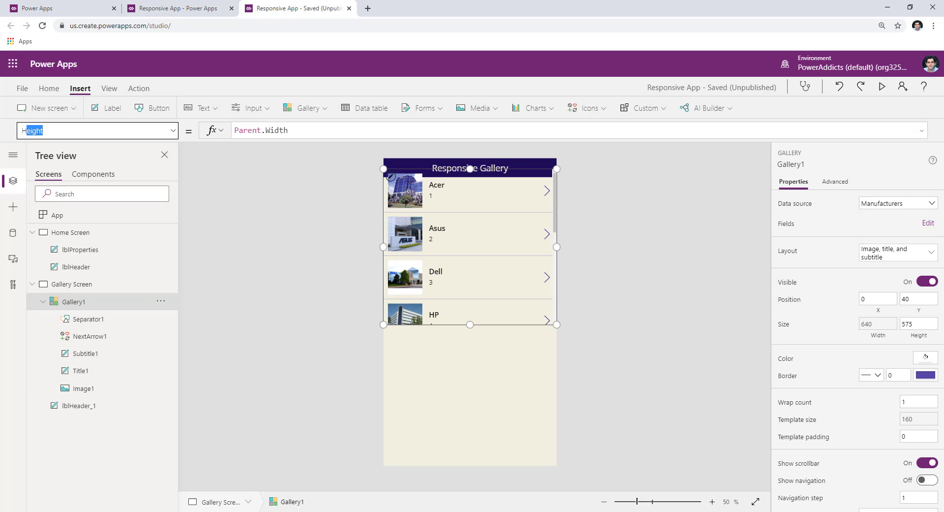
pyautogui.press('Tab')
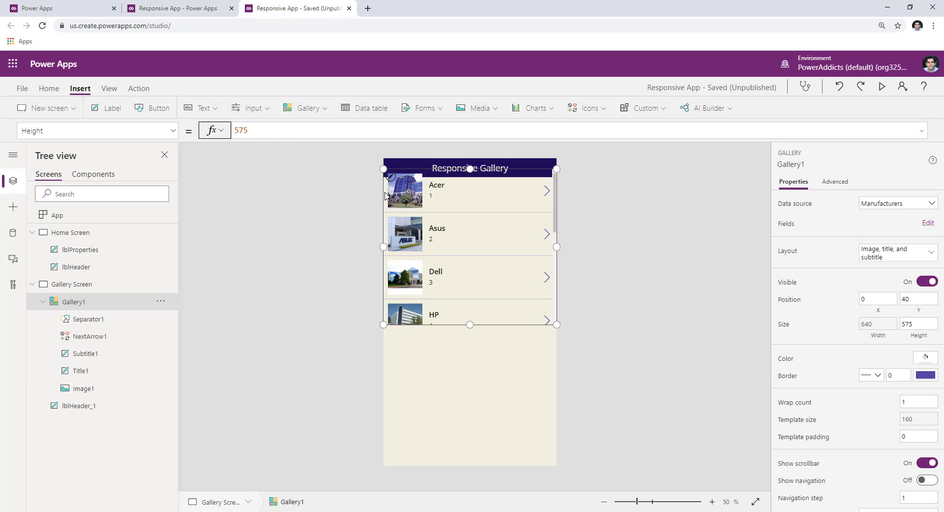
pyautogui.moveTo(471, 169); pyautogui.dragTo(470, 176)
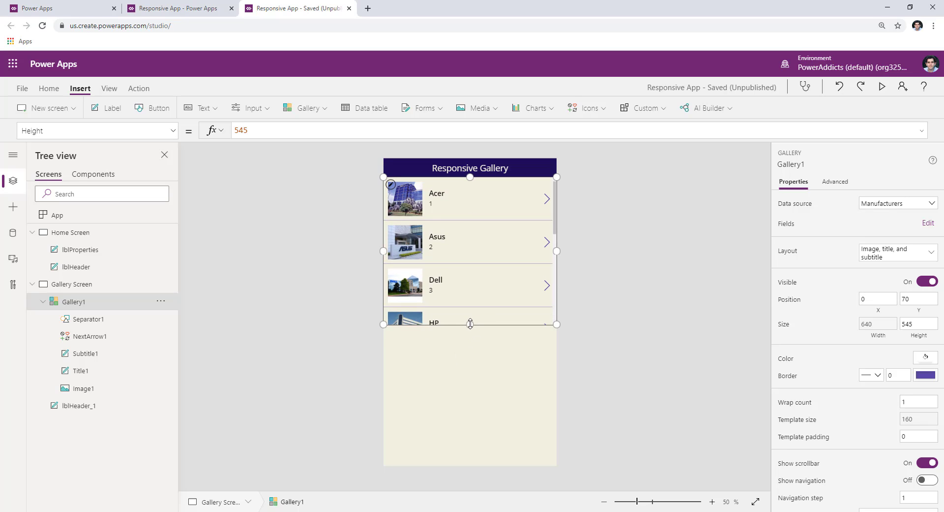
pyautogui.moveTo(471, 324); pyautogui.dragTo(481, 475)
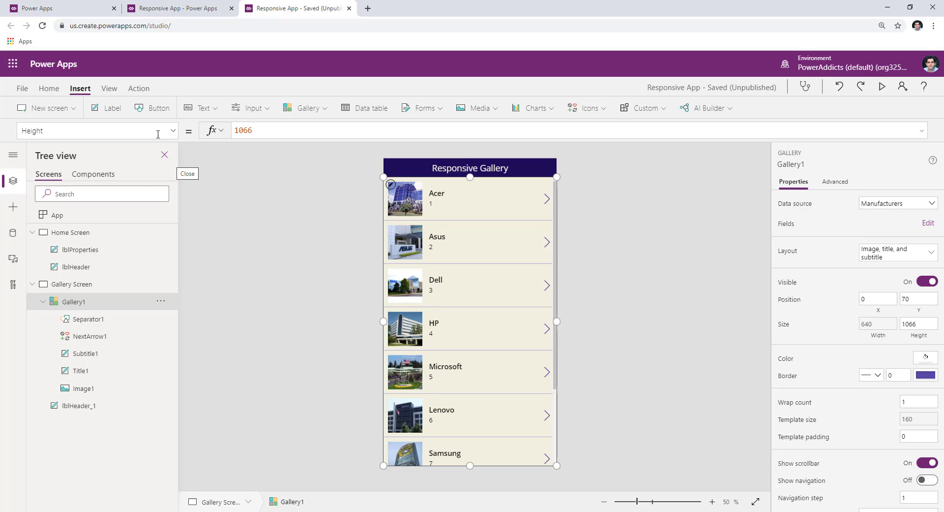
# Step: Set the gallery's Height property to Parent.Height
pyautogui.click(257, 135)
pyautogui.moveTo(256, 135); pyautogui.dragTo(194, 139)
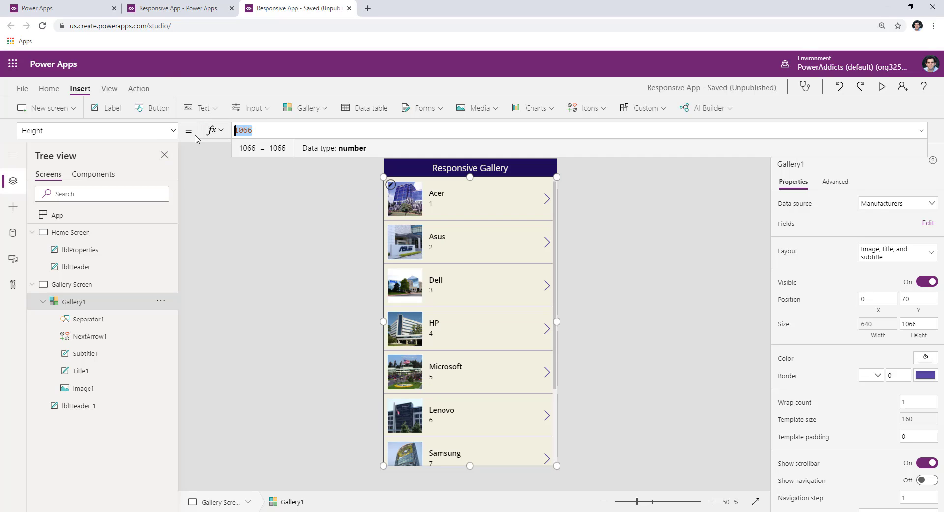
pyautogui.write('Parent.')
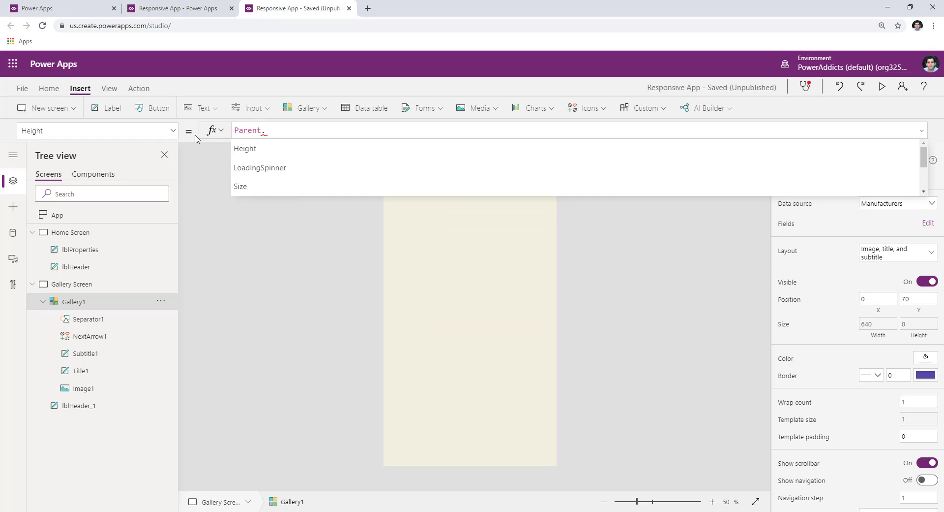
pyautogui.press('Tab')
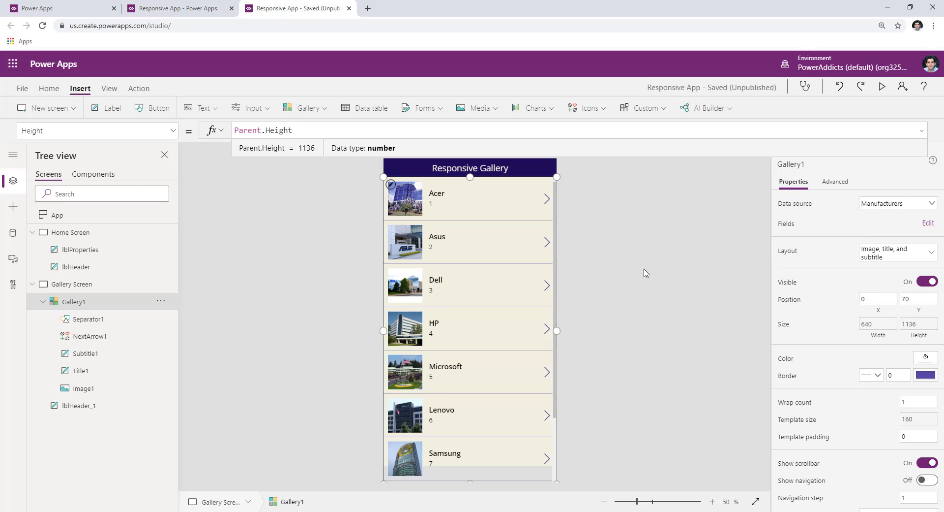
# Step: Rename the Responsive Gallery header label as lblHeaderGallery
pyautogui.click(403, 173)
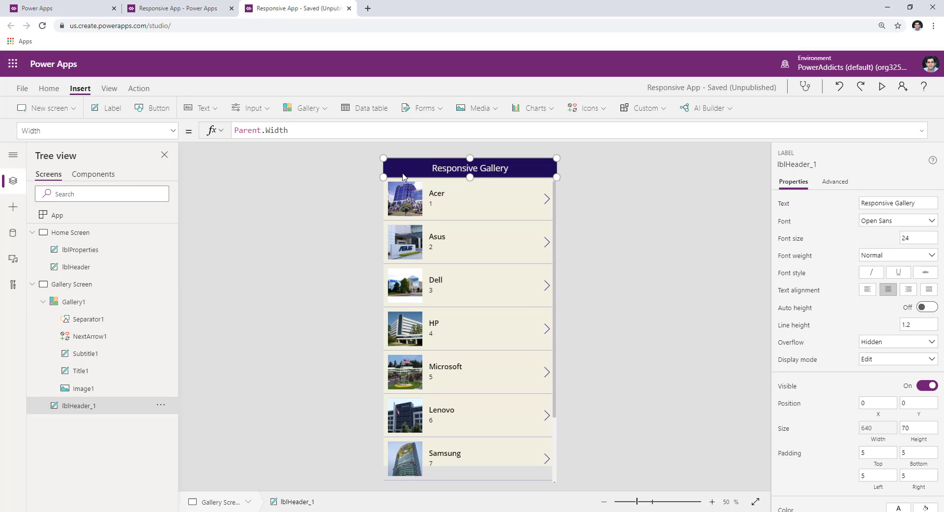
pyautogui.doubleClick(96, 407)
pyautogui.press('BackSpace')
pyautogui.press('BackSpace')
pyautogui.write('Ga')
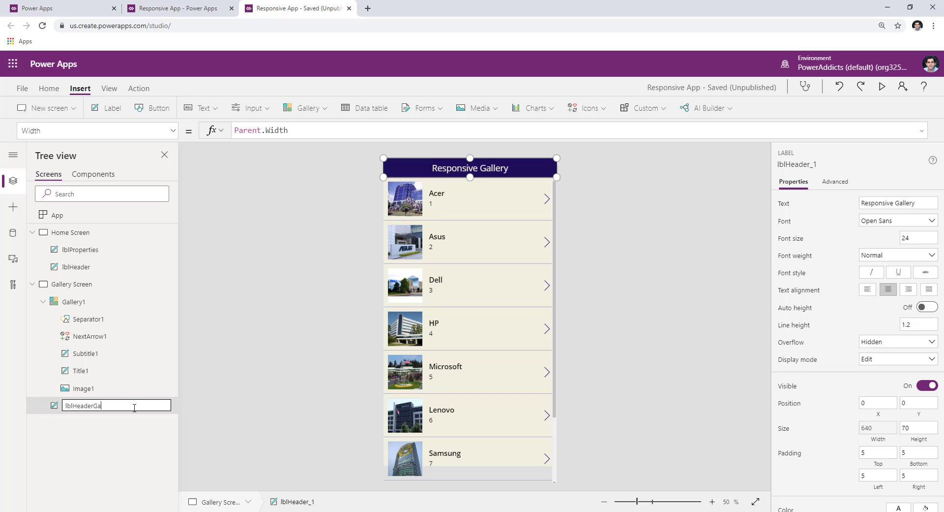
pyautogui.write('llery')
pyautogui.press('Return')
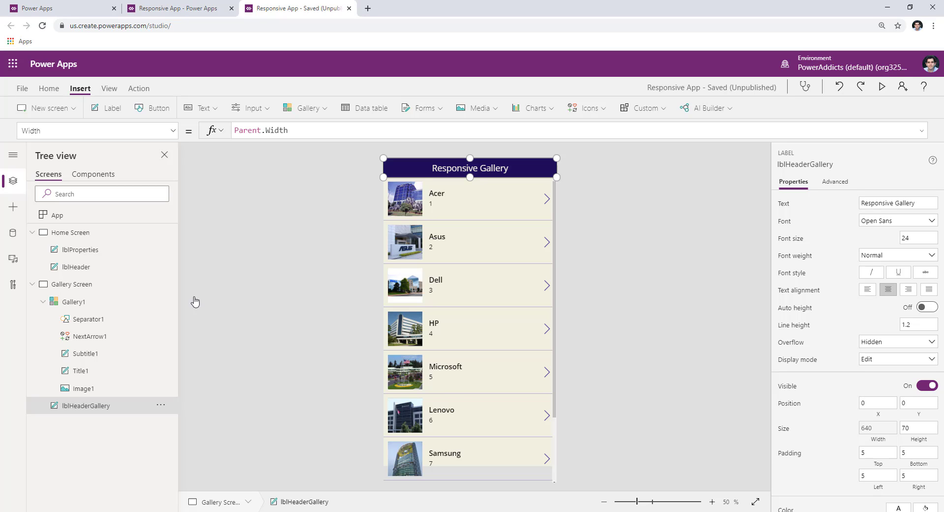
# Step: Set the gallery's Height formula to Parent.Height-lblHeaderGallery.Height to subtract the header's height
pyautogui.click(465, 431)
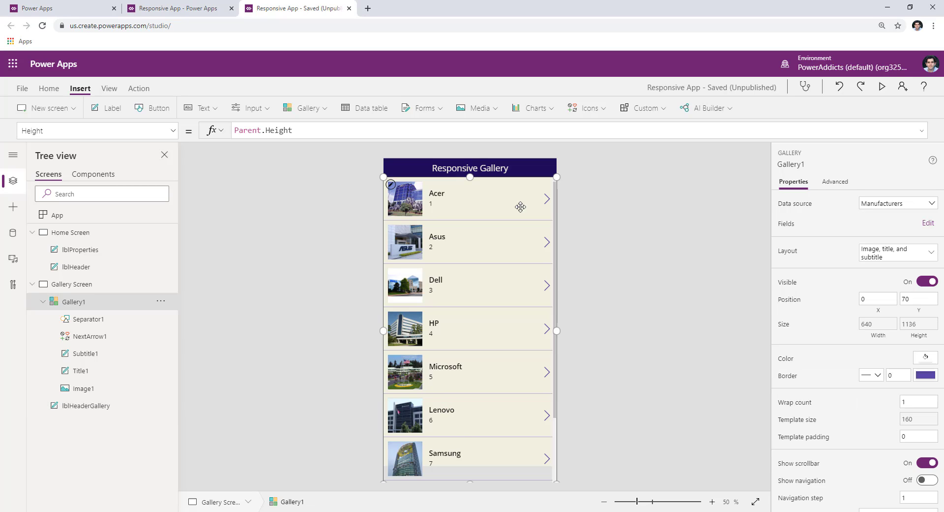
pyautogui.click(333, 128)
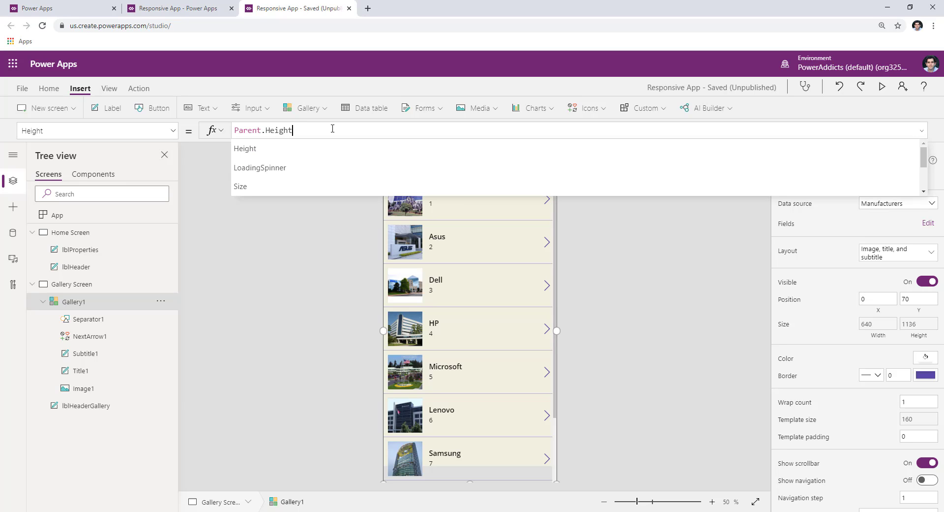
pyautogui.write('-l')
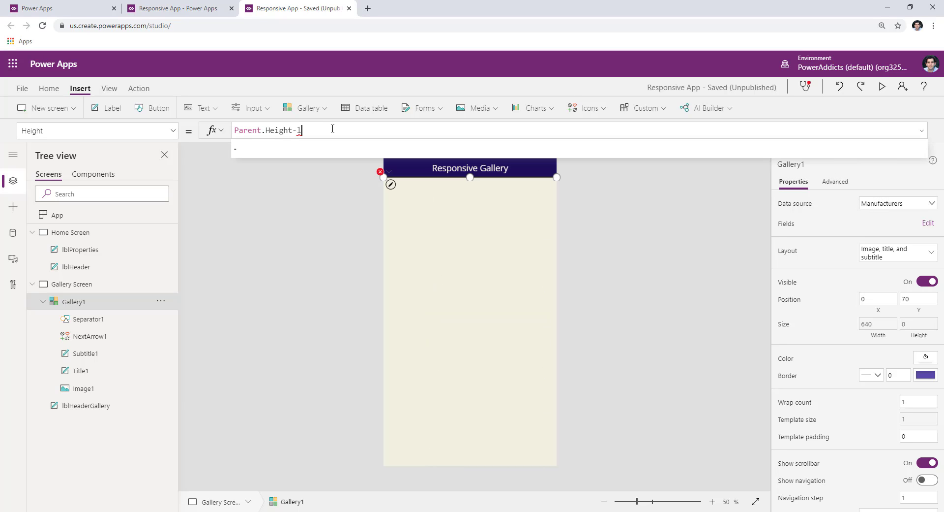
pyautogui.write('blHe')
pyautogui.press('Down')
pyautogui.press('Tab')
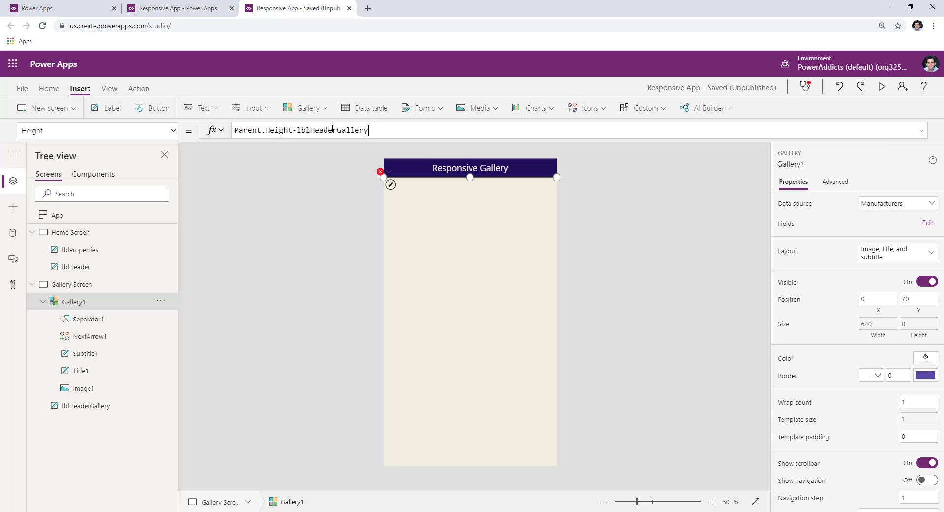
pyautogui.write('.He')
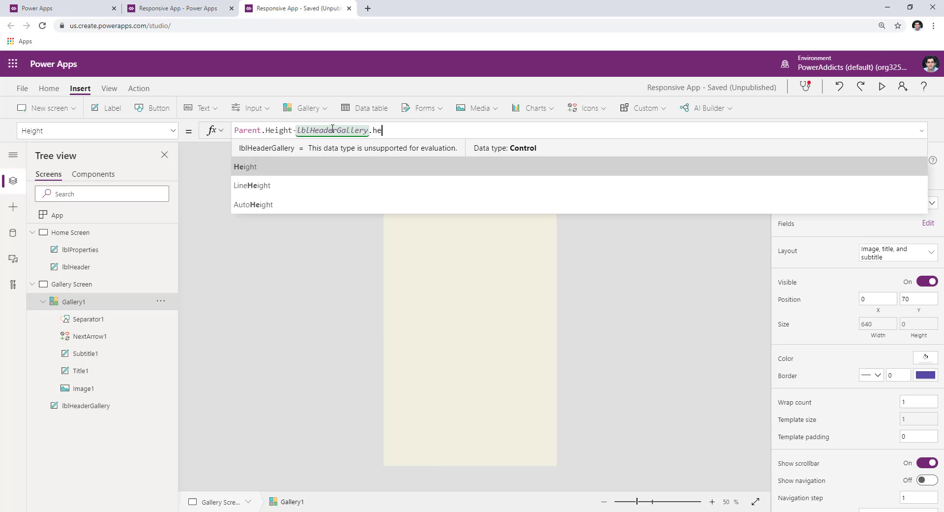
pyautogui.press('Tab')
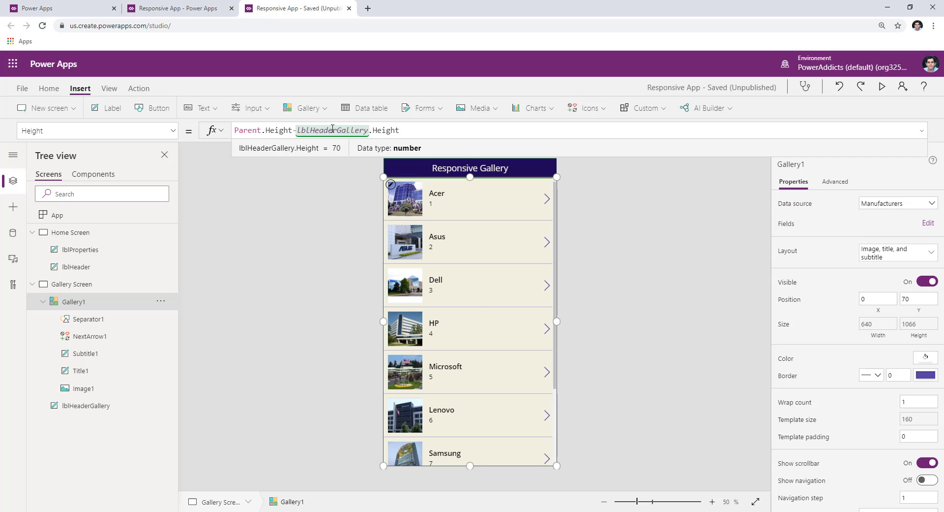
# Step: Insert a button on the Home Screen and place it below the app properties text at about X 150, Y 552
pyautogui.click(132, 284)
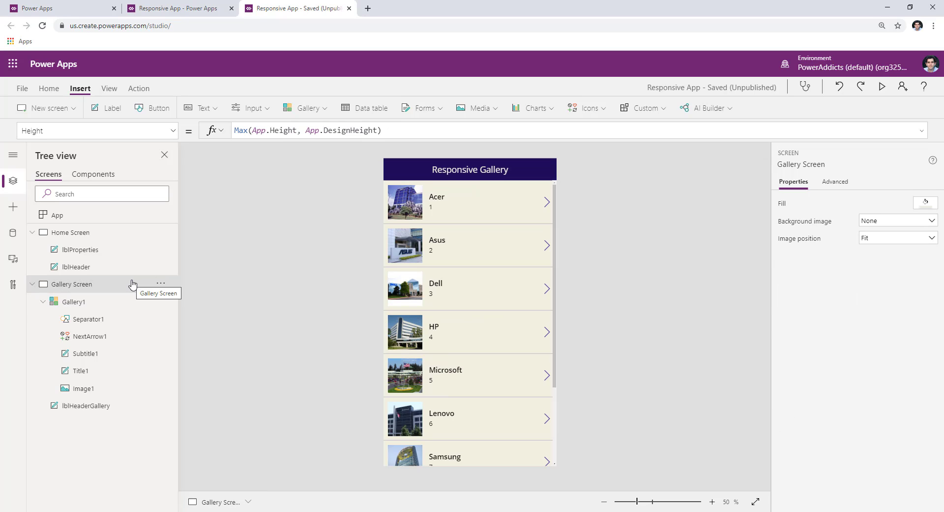
pyautogui.click(75, 234)
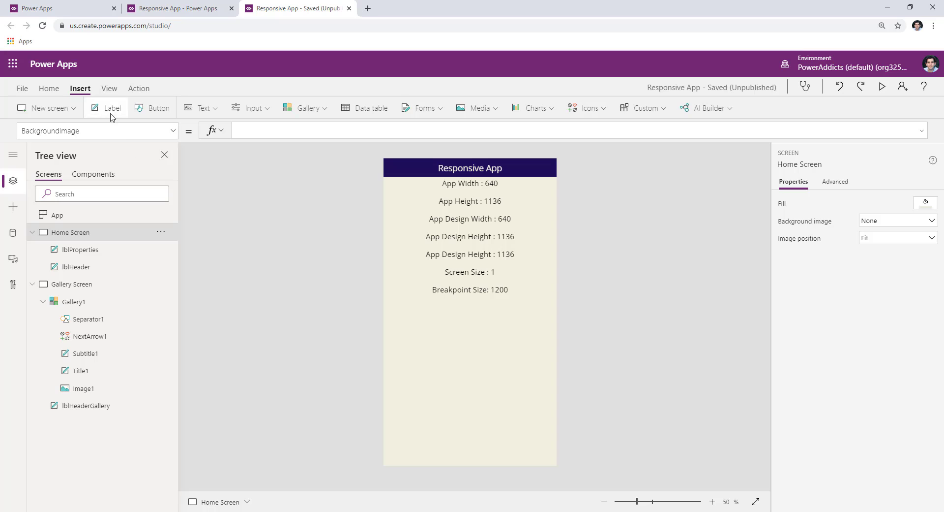
pyautogui.click(159, 108)
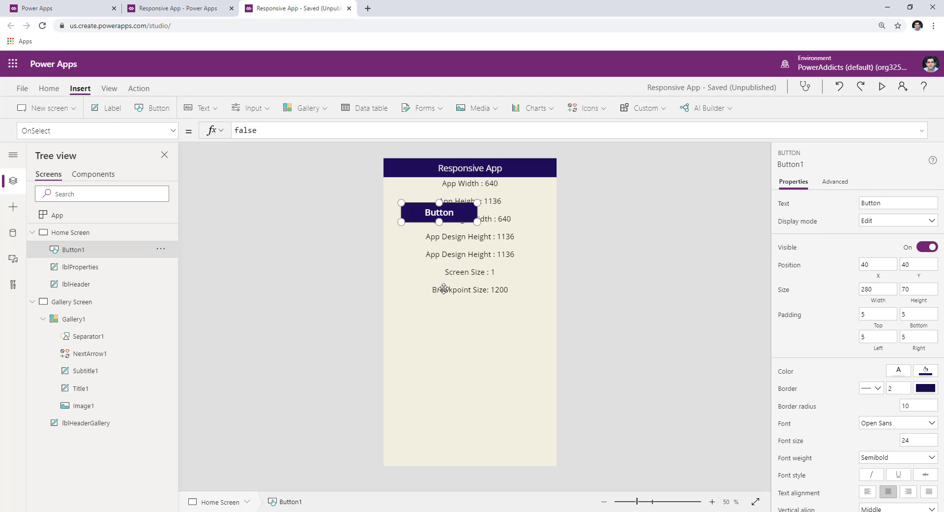
pyautogui.moveTo(443, 287); pyautogui.dragTo(452, 322)
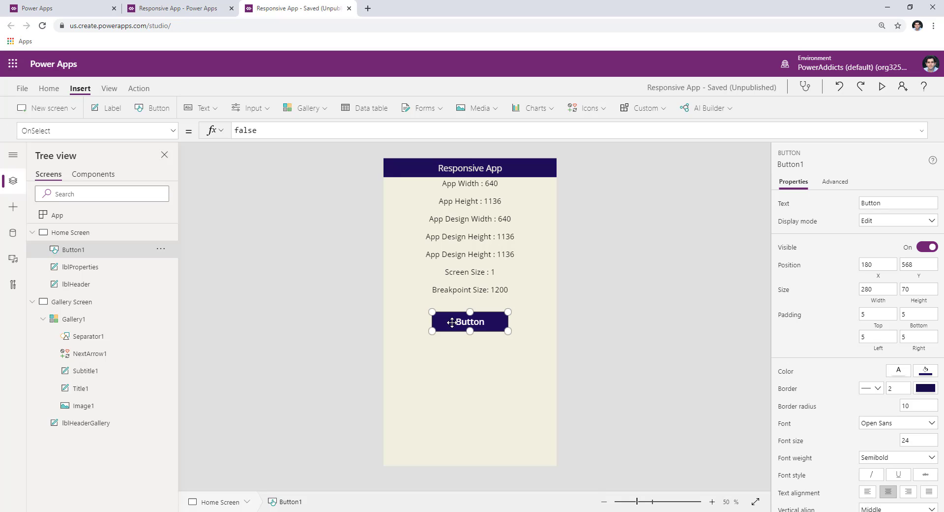
pyautogui.moveTo(452, 322); pyautogui.dragTo(444, 322)
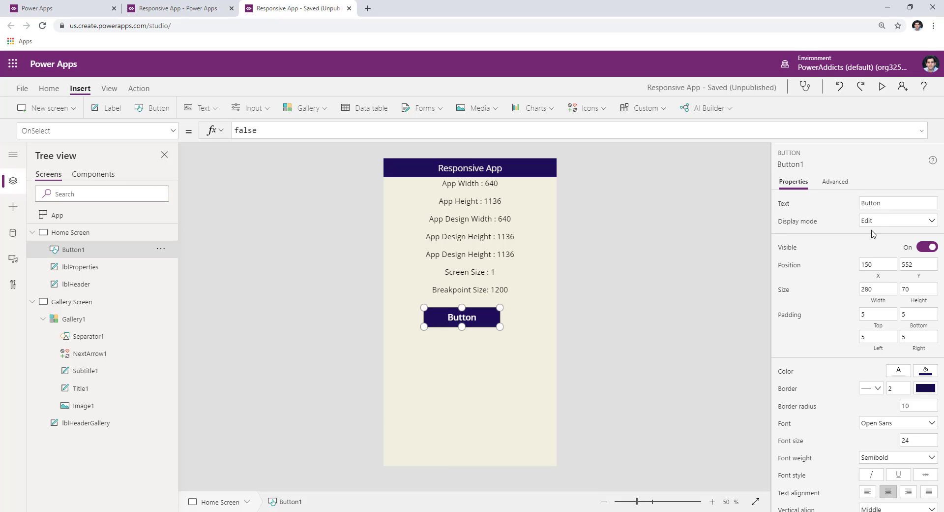
# Step: Set the button's text to Gallery and its OnSelect formula to Navigate('Gallery Screen')
pyautogui.click(872, 203)
pyautogui.write('Gallery')
pyautogui.click(97, 130)
pyautogui.click(282, 129)
pyautogui.hotkey('ctrl', 'a')
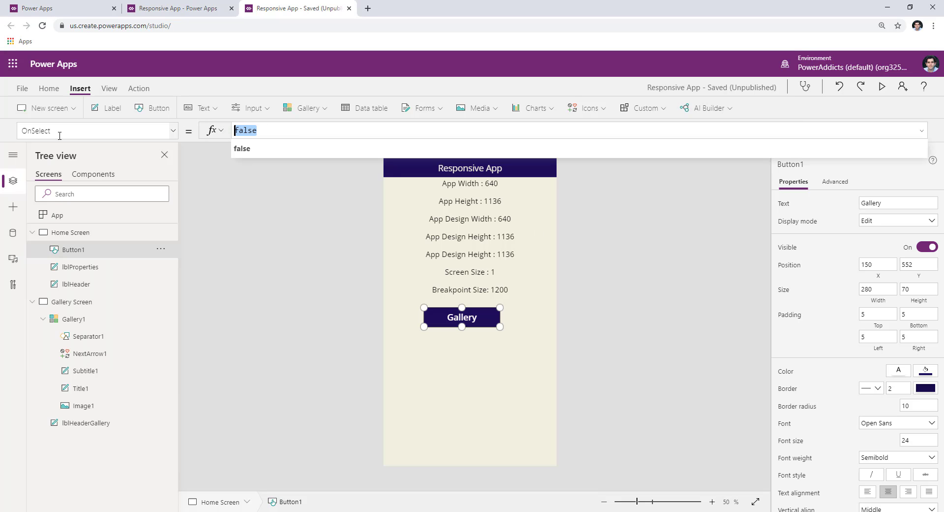
pyautogui.write('nav')
pyautogui.press('Tab')
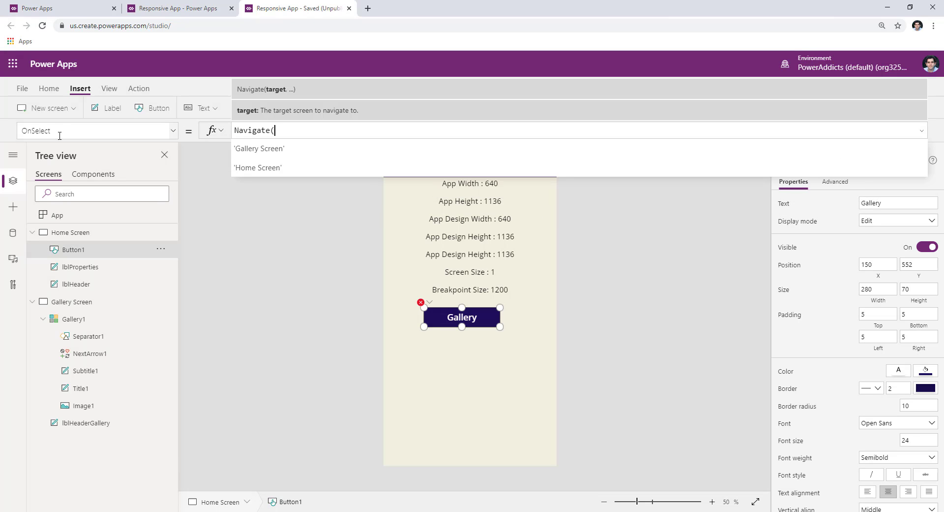
pyautogui.write("'Gallery Screen')")
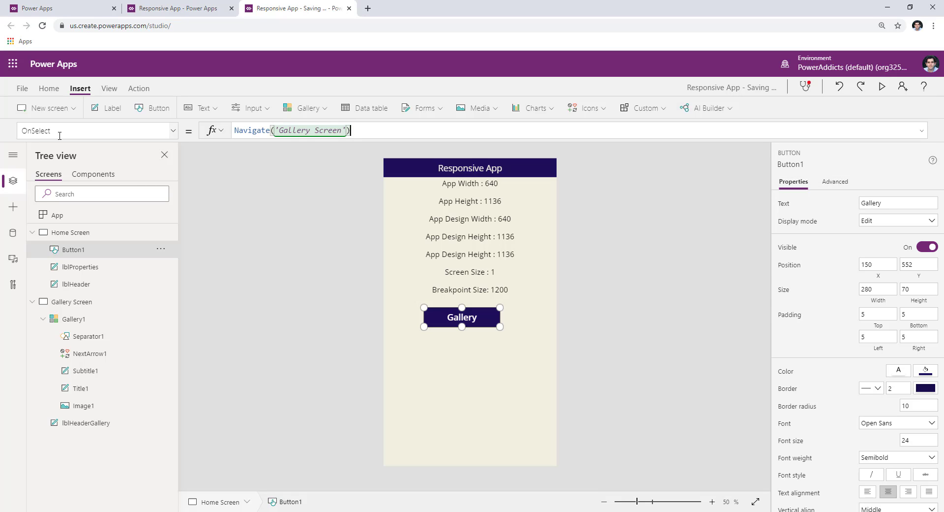
# Step: Show the Gallery button's Width property, move the button to about X 87, Y 573, and check the properties label above it
pyautogui.click(59, 132)
pyautogui.write('width')
pyautogui.press('Return')
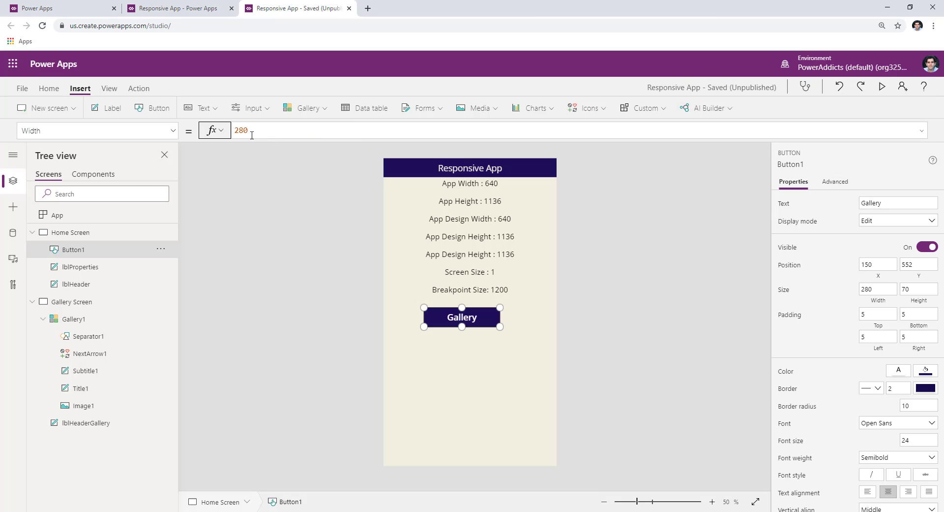
pyautogui.moveTo(464, 320); pyautogui.dragTo(435, 318)
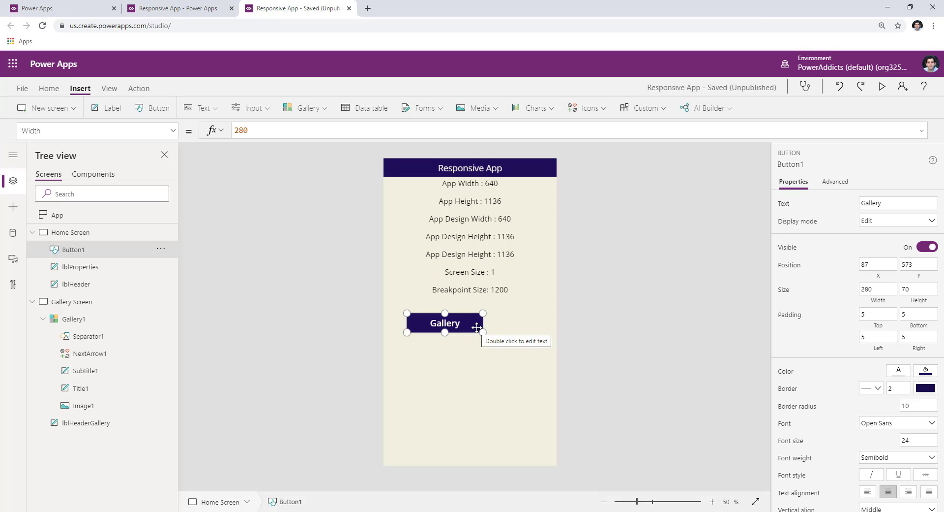
pyautogui.click(470, 268)
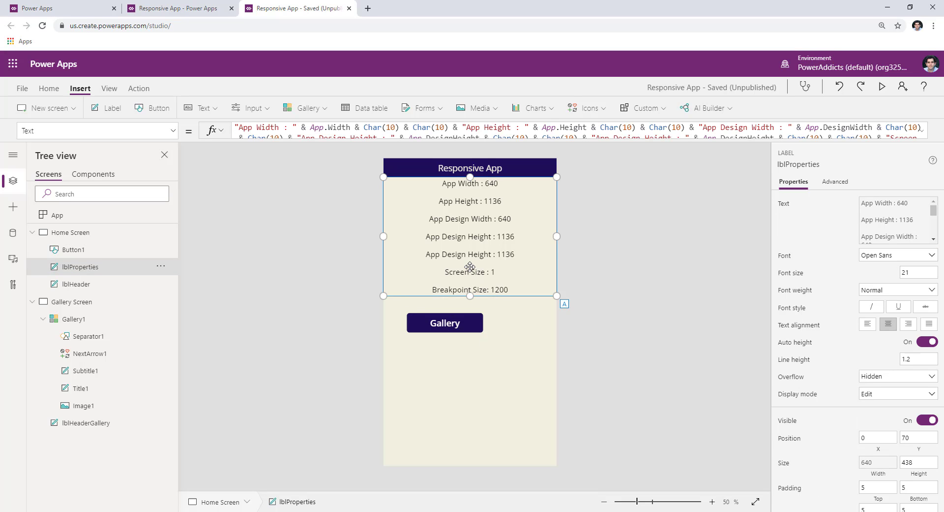
pyautogui.doubleClick(102, 271)
pyautogui.click(449, 326)
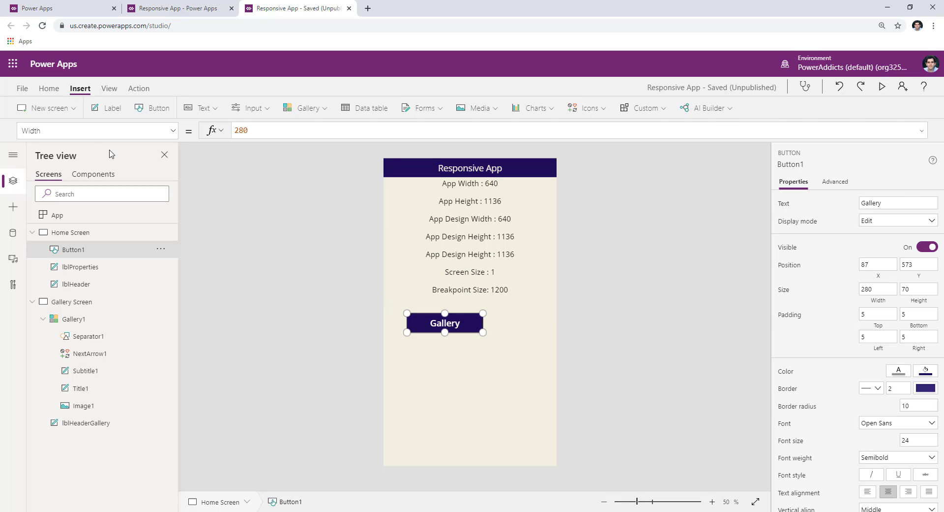
# Step: Select the button's Y property and center the button horizontally below the properties label at about X 180, Y 659
pyautogui.click(142, 131)
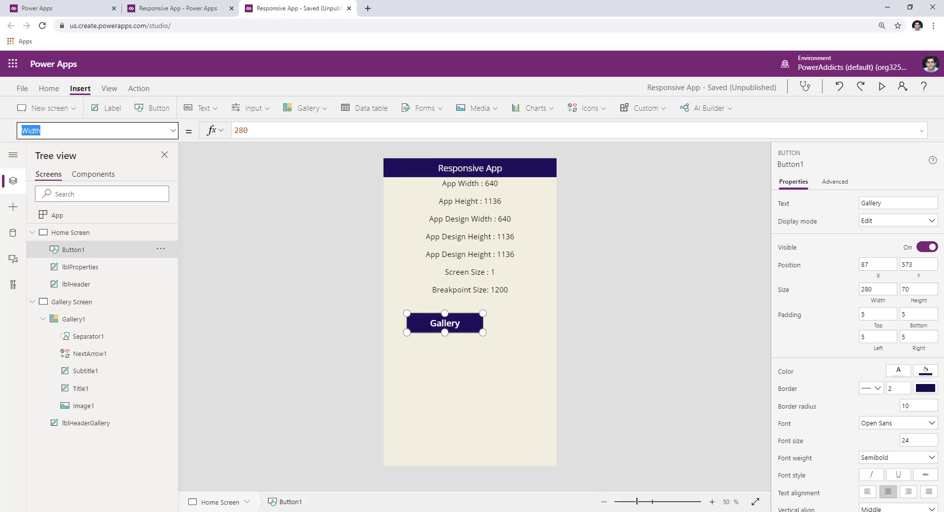
pyautogui.write('Y')
pyautogui.press('Tab')
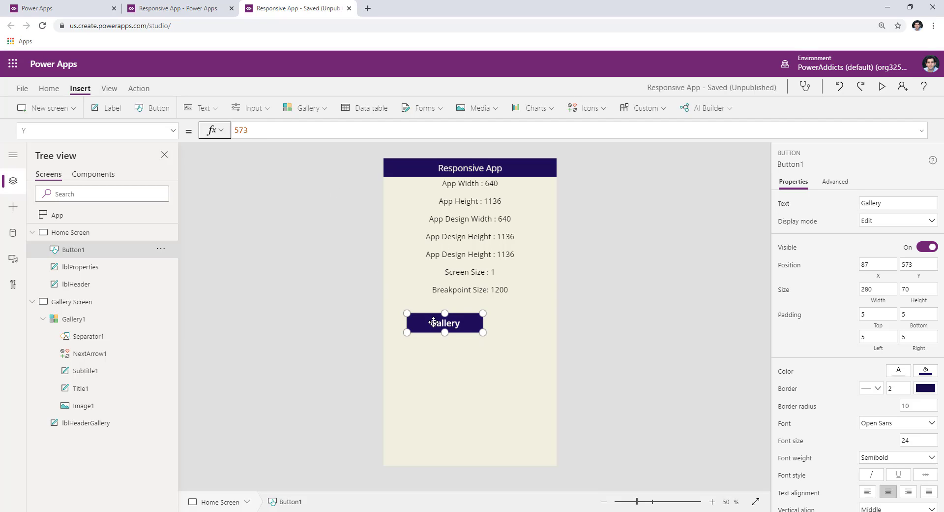
pyautogui.moveTo(433, 322); pyautogui.dragTo(459, 345)
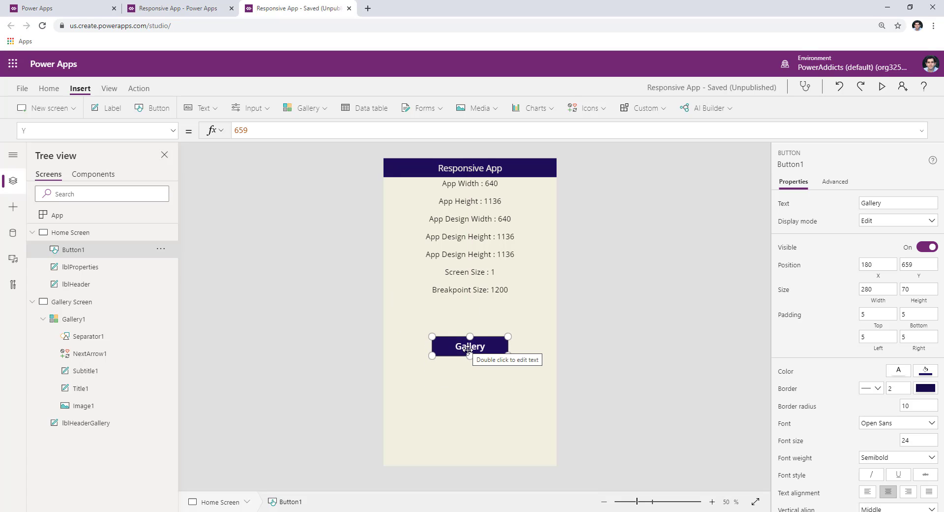
pyautogui.click(448, 273)
pyautogui.click(472, 350)
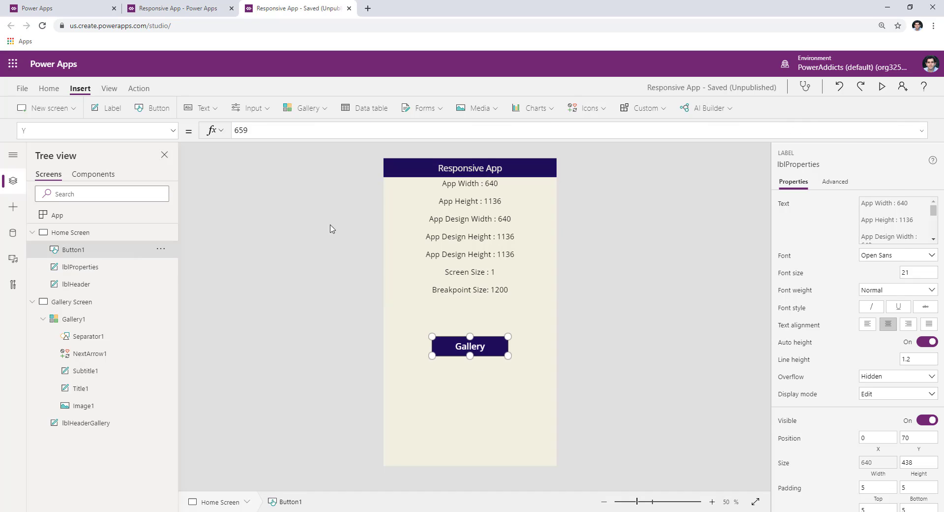
# Step: Set the Gallery button's Y formula to lblProperties.Height+lblProperties.Y+10
pyautogui.doubleClick(243, 130)
pyautogui.write('lblProperties')
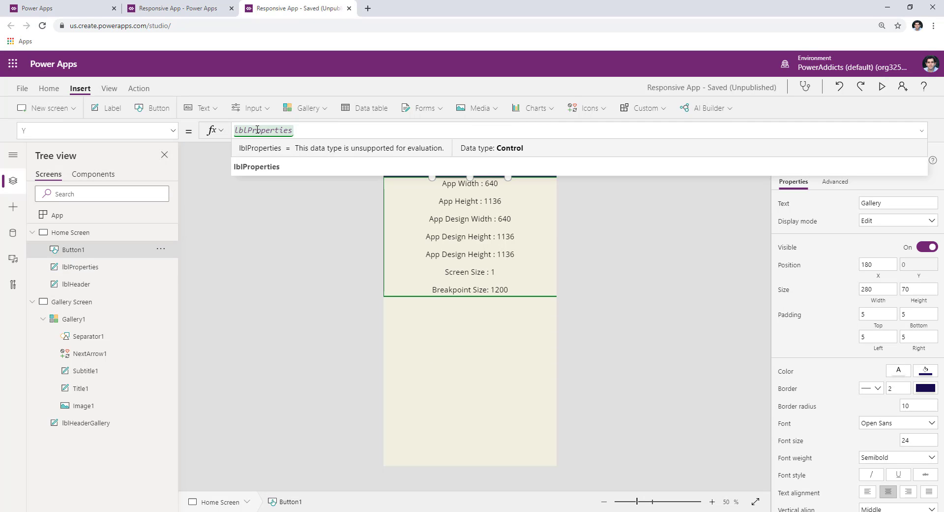
pyautogui.write('.Height')
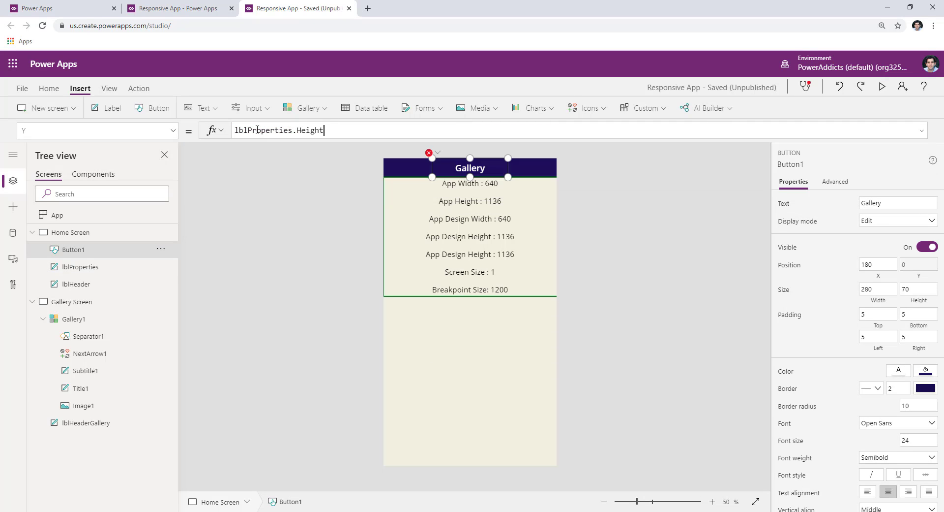
pyautogui.write('+lblProperties.y')
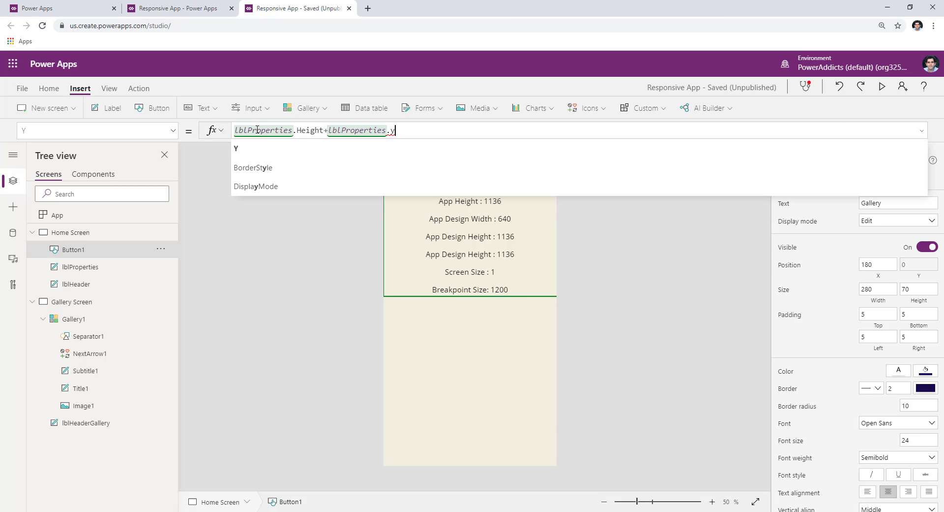
pyautogui.press('Tab')
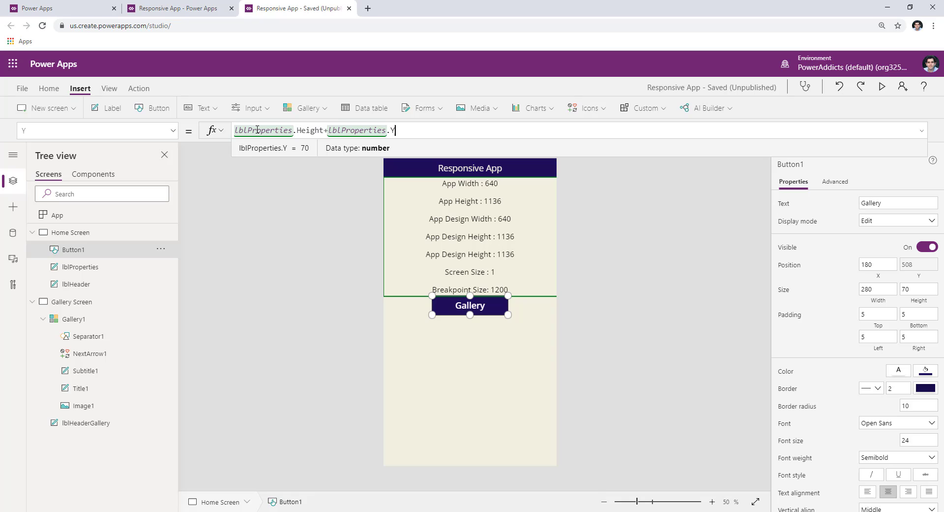
pyautogui.write('+10')
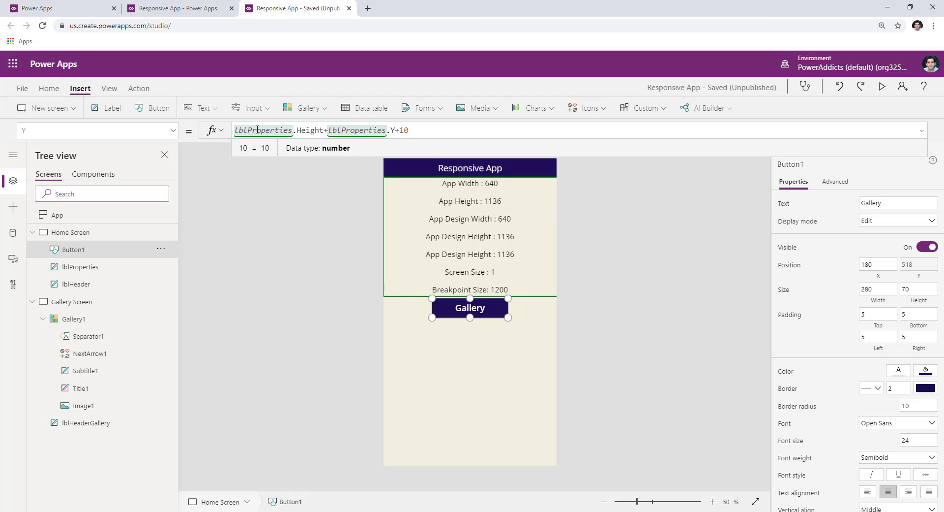
pyautogui.click(618, 332)
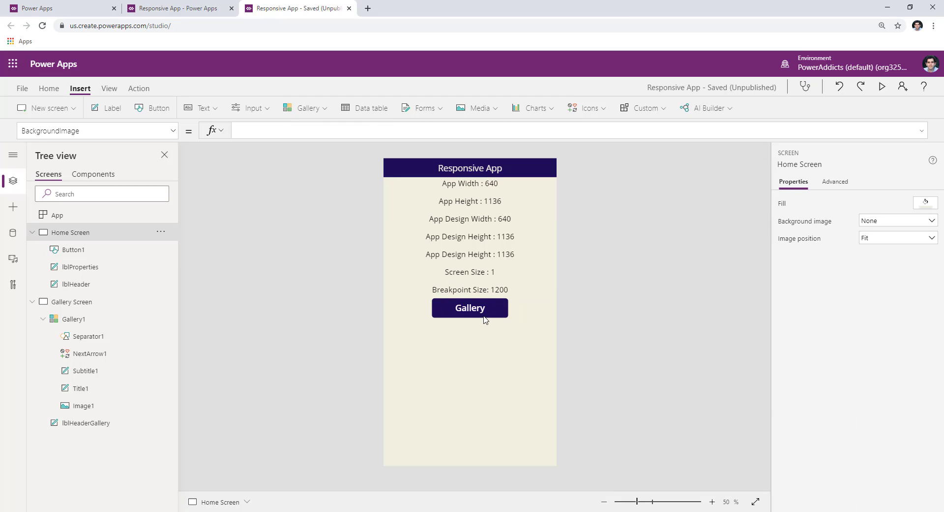
# Step: Set the Gallery button's X formula to Parent.Width-Self.Width
pyautogui.click(484, 314)
pyautogui.click(492, 215)
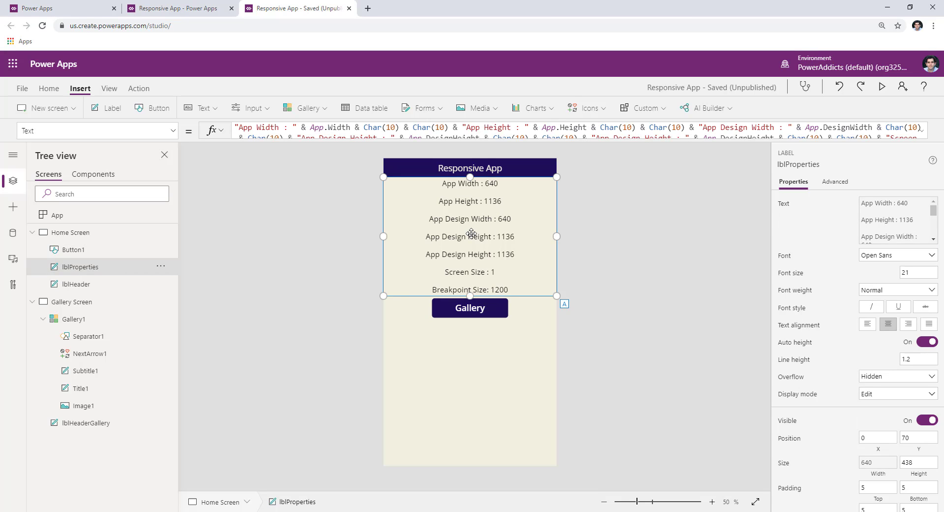
pyautogui.click(481, 308)
pyautogui.doubleClick(249, 131)
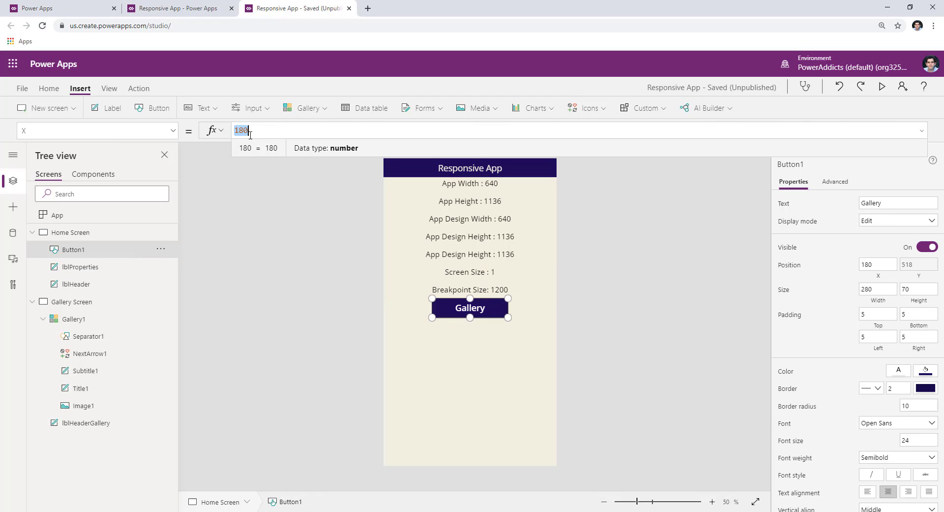
pyautogui.write('Parent.')
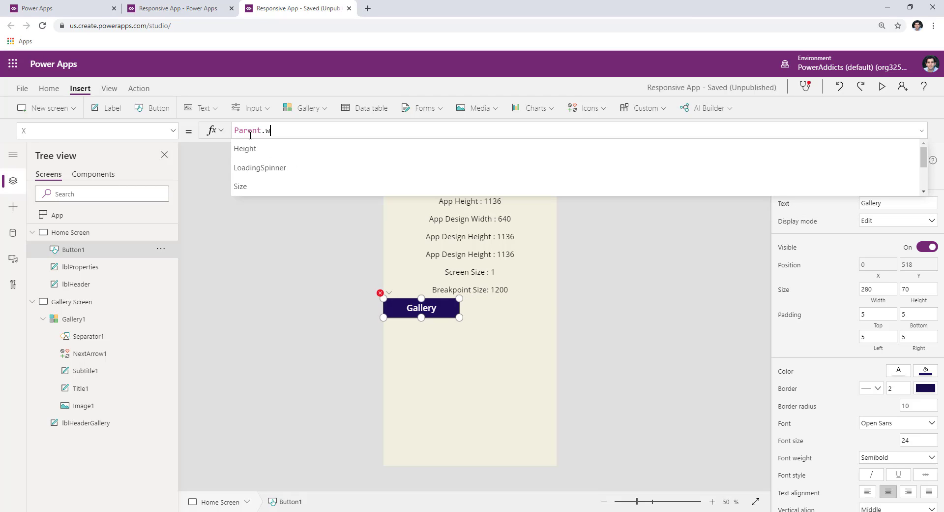
pyautogui.write('w')
pyautogui.press('Tab')
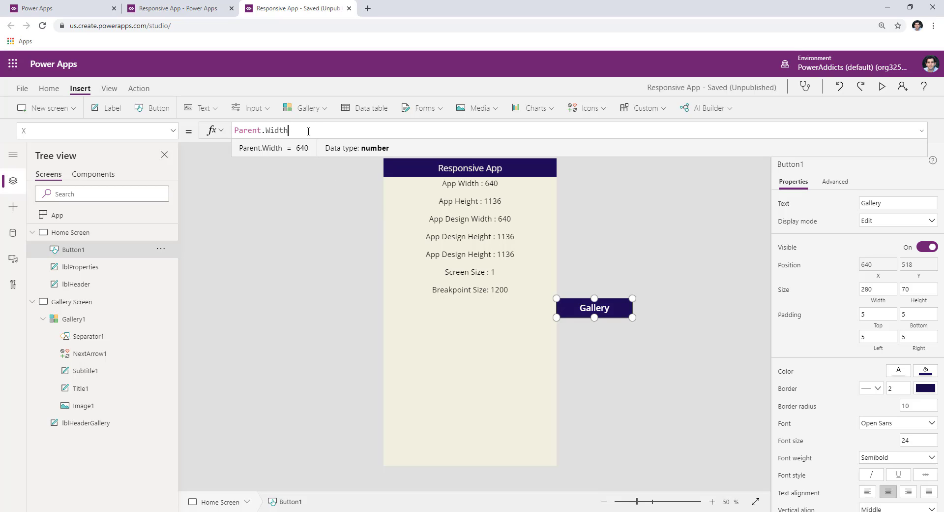
pyautogui.write('/2')
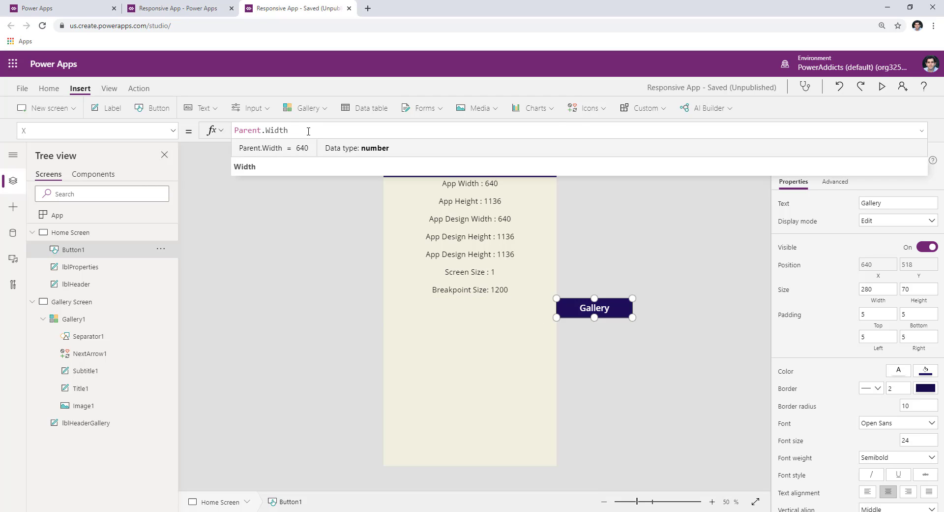
pyautogui.write('sel')
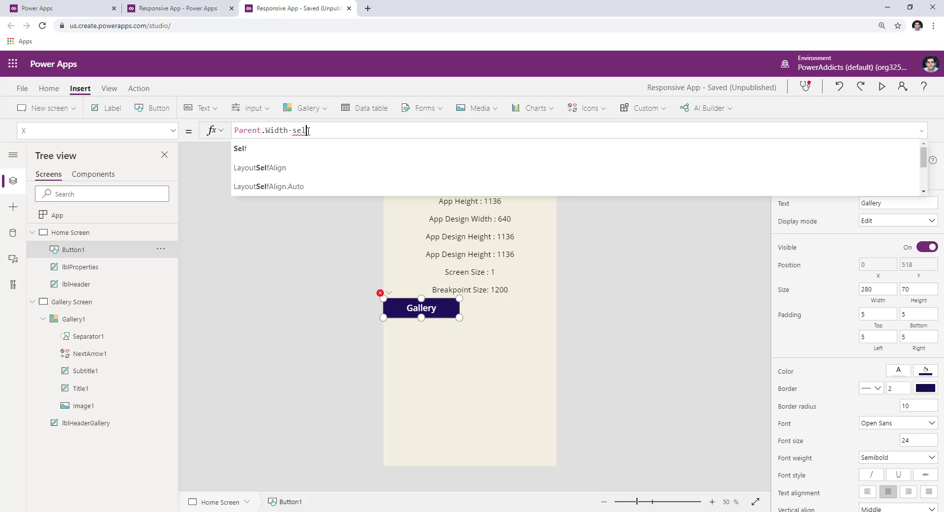
pyautogui.press('Tab')
pyautogui.write('.Width')
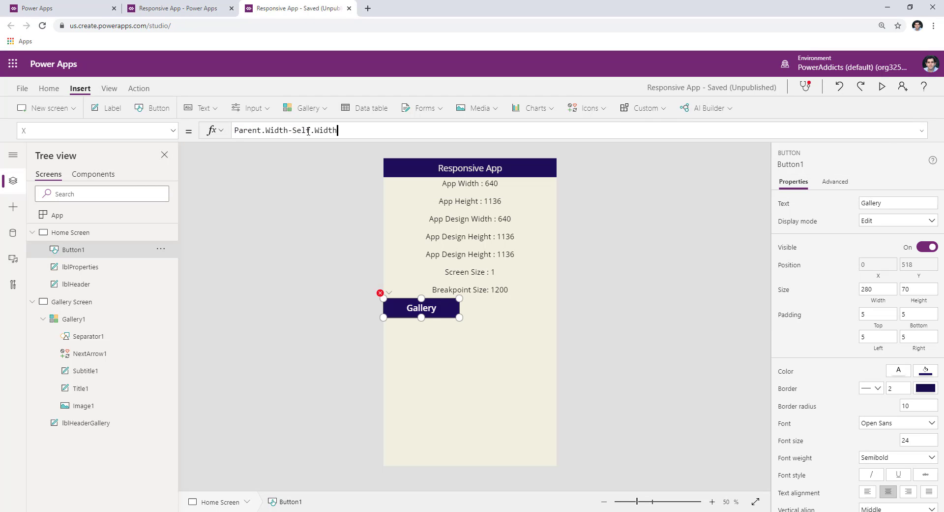
# Step: Enclose the button's X formula in parentheses and halve it, making it (Parent.Width-Self.Width)/2
pyautogui.write(')')
pyautogui.press('Home')
pyautogui.write('(')
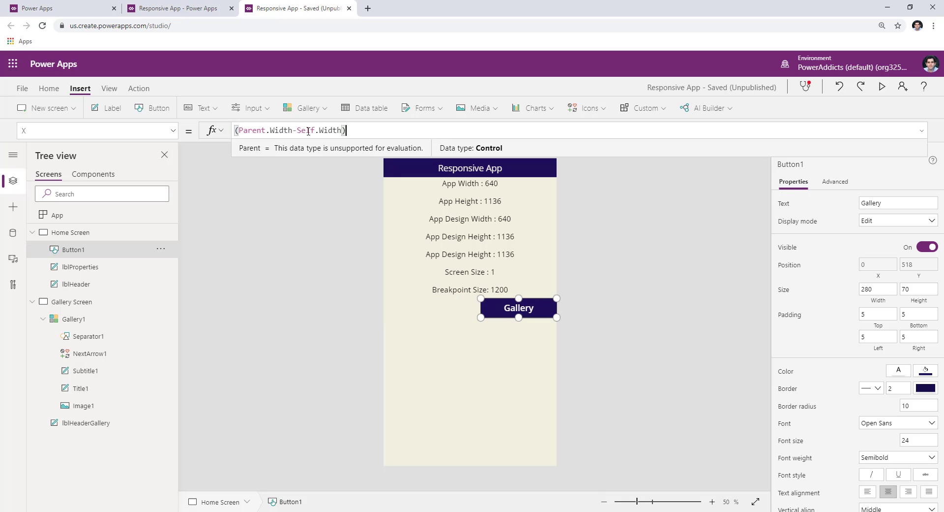
pyautogui.press('End')
pyautogui.write('/2')
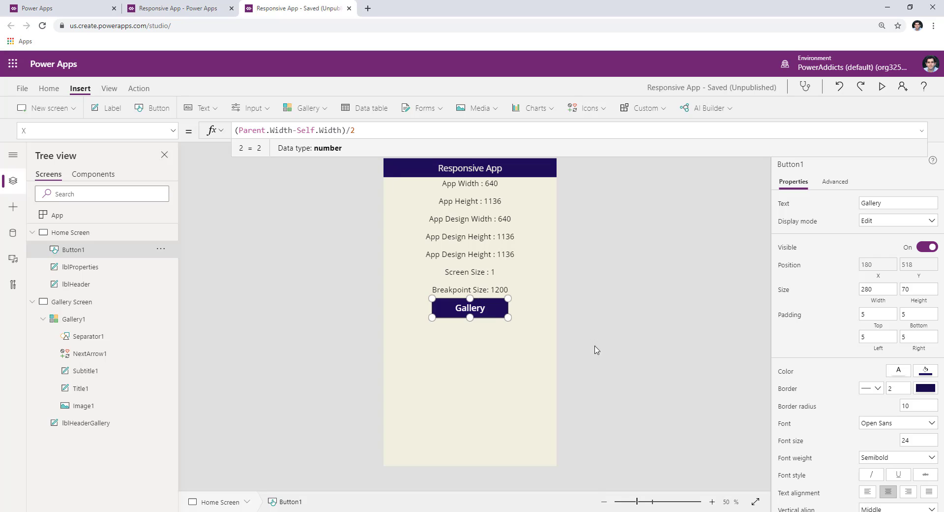
pyautogui.click(639, 336)
pyautogui.click(478, 315)
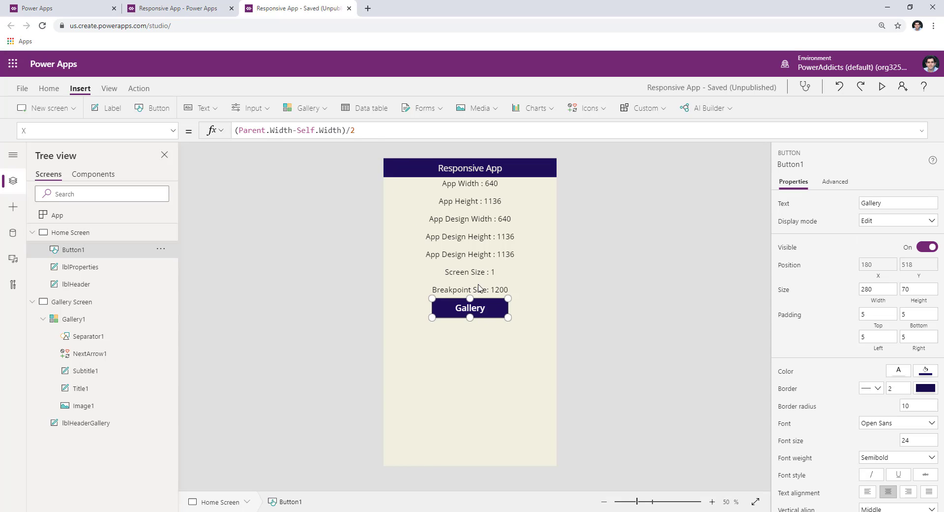
# Step: Select the Home Screen, and save and publish the app
pyautogui.keyDown('alt'); pyautogui.click(478, 315); pyautogui.keyUp('alt')
pyautogui.click(82, 245)
pyautogui.click(102, 231)
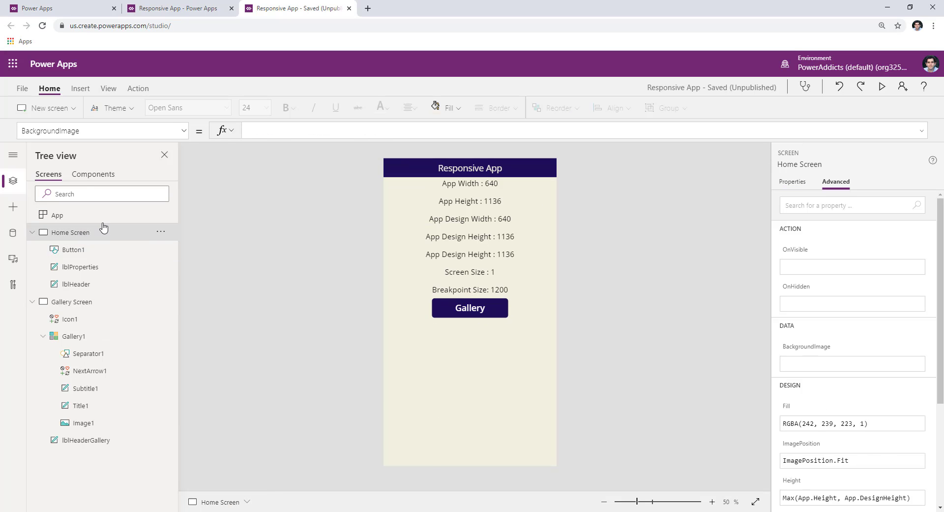
pyautogui.click(22, 88)
pyautogui.click(115, 251)
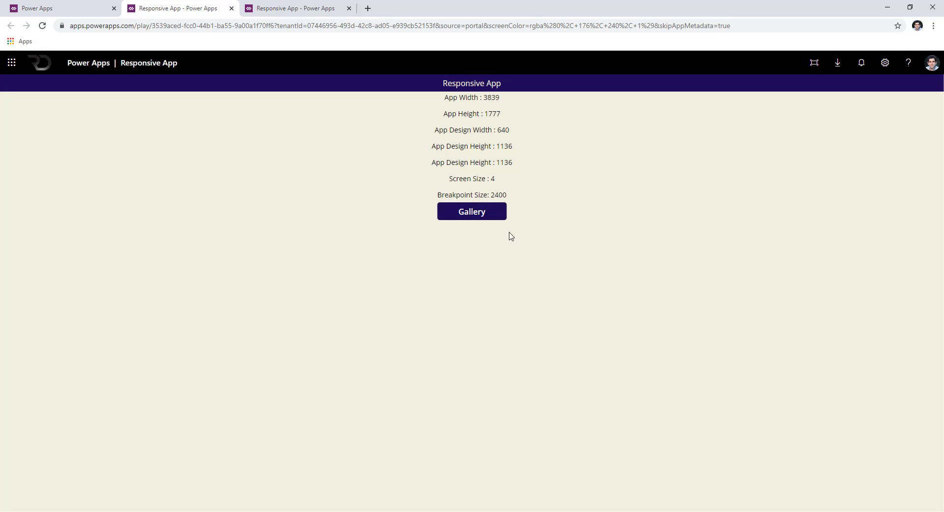
# Step: Resize the published app's browser window to check the Gallery button's centering, and follow the button to the gallery
pyautogui.click(910, 7)
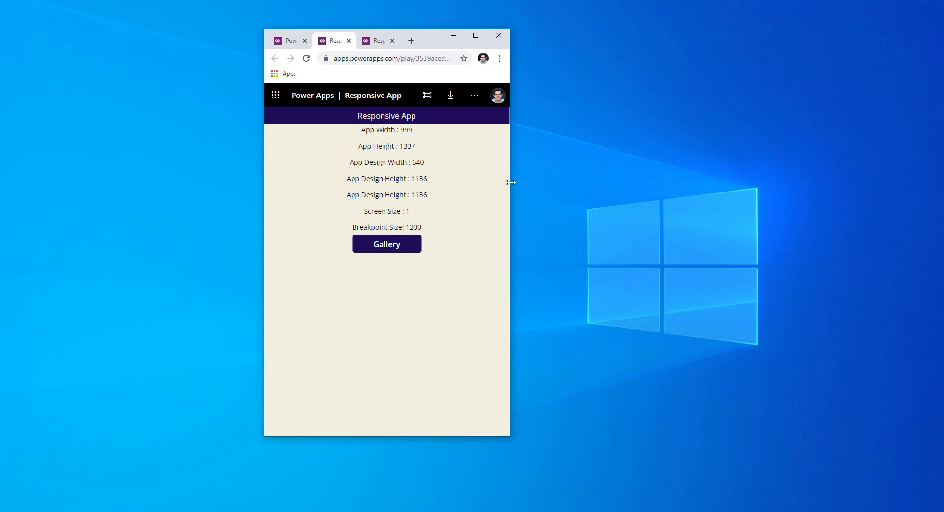
pyautogui.moveTo(510, 182); pyautogui.dragTo(714, 210)
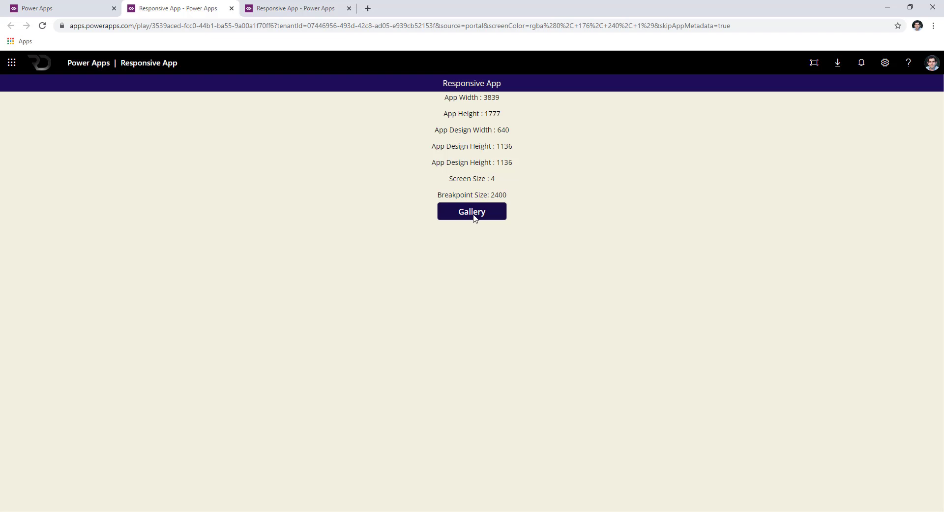
pyautogui.click(474, 215)
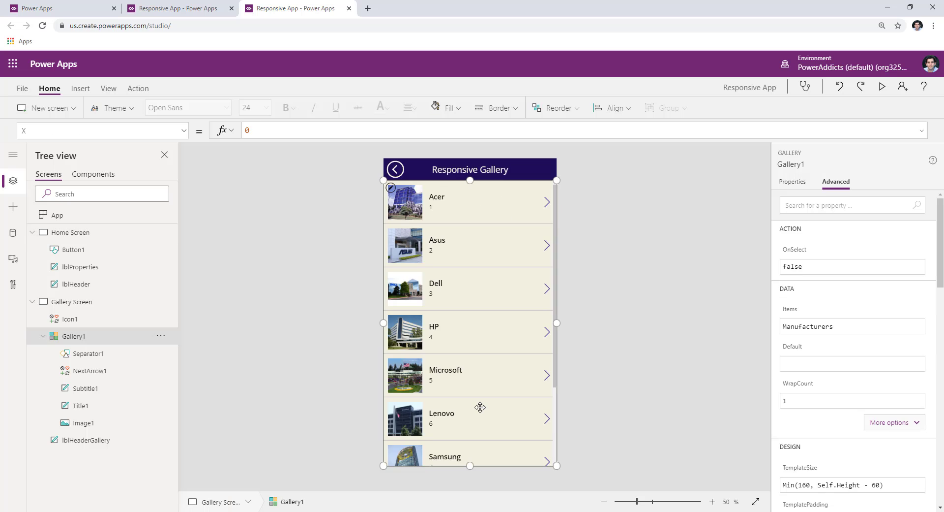
# Step: Try WrapCount values of 2, 3 and 4 on the Manufacturers gallery
pyautogui.click(792, 406)
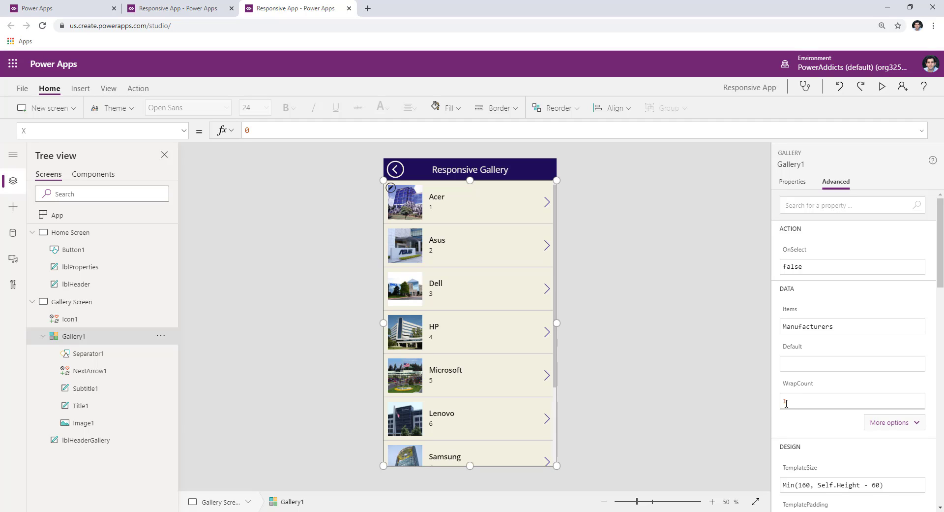
pyautogui.moveTo(798, 405); pyautogui.dragTo(769, 403)
pyautogui.write('2')
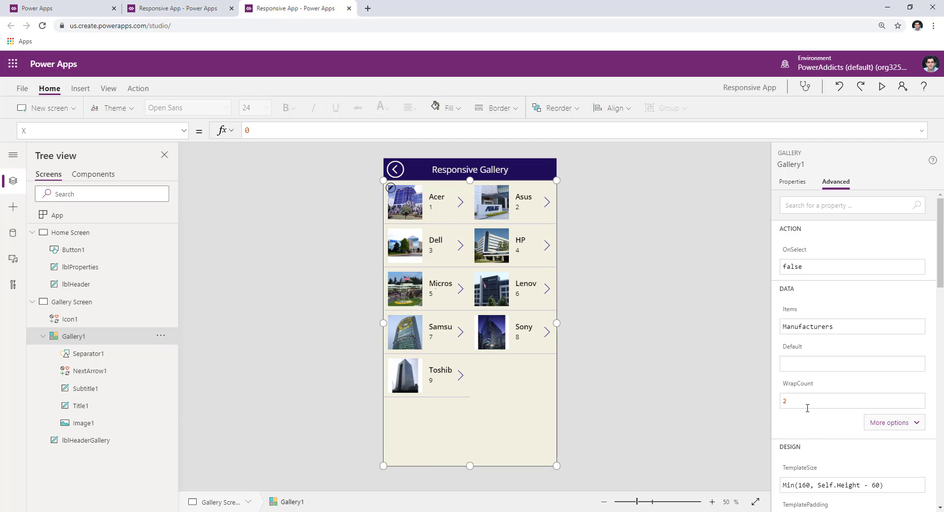
pyautogui.moveTo(808, 408); pyautogui.dragTo(774, 404)
pyautogui.write('3')
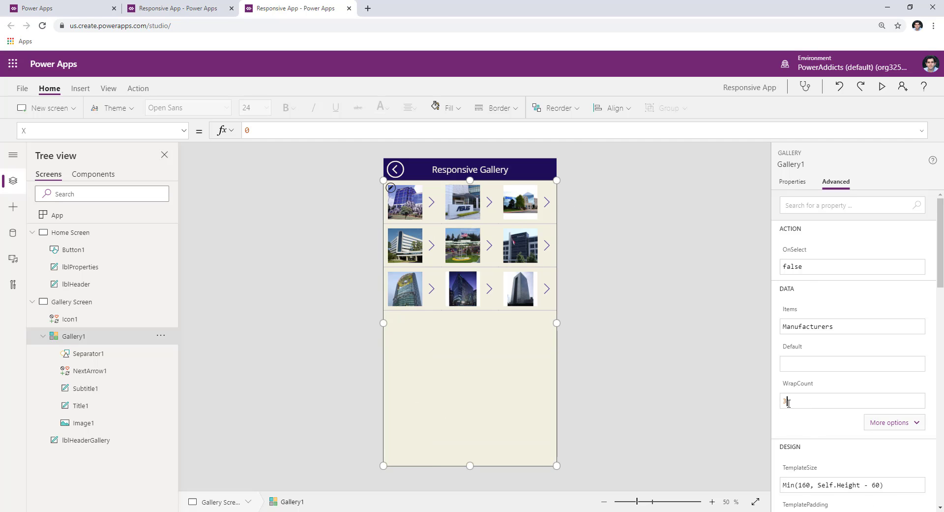
pyautogui.write('4')
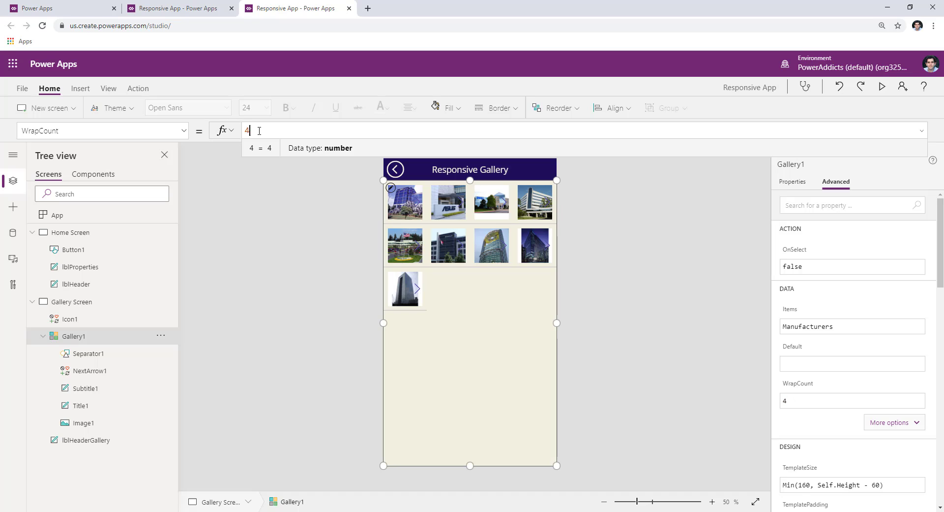
# Step: Set the gallery's WrapCount formula to Parent.Size
pyautogui.doubleClick(244, 131)
pyautogui.write('parent.')
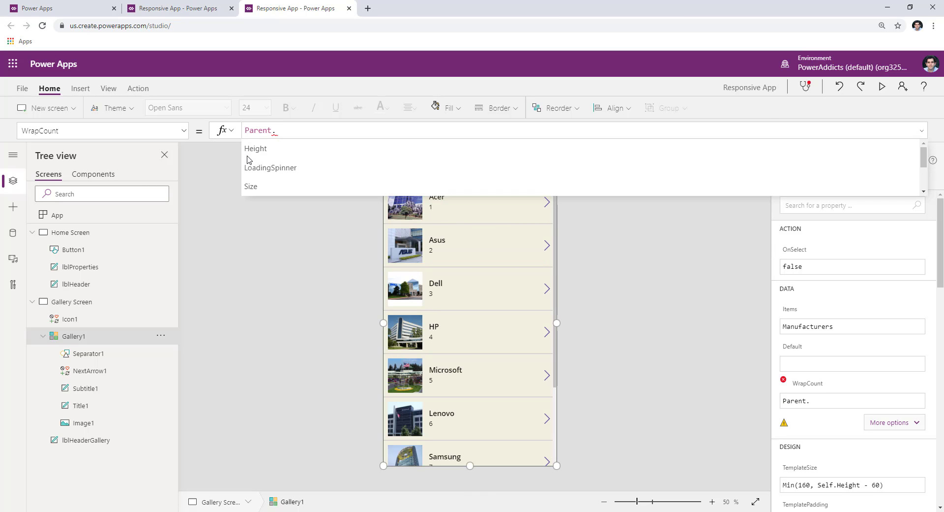
pyautogui.write('size')
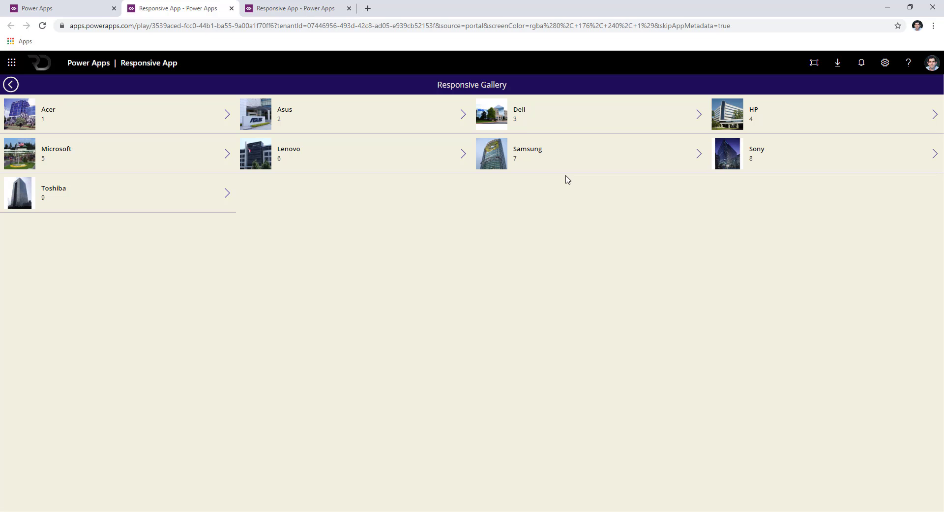
# Step: Return to the published app's home screen, resize the browser window, and check the gallery's column layout at different widths
pyautogui.click(11, 84)
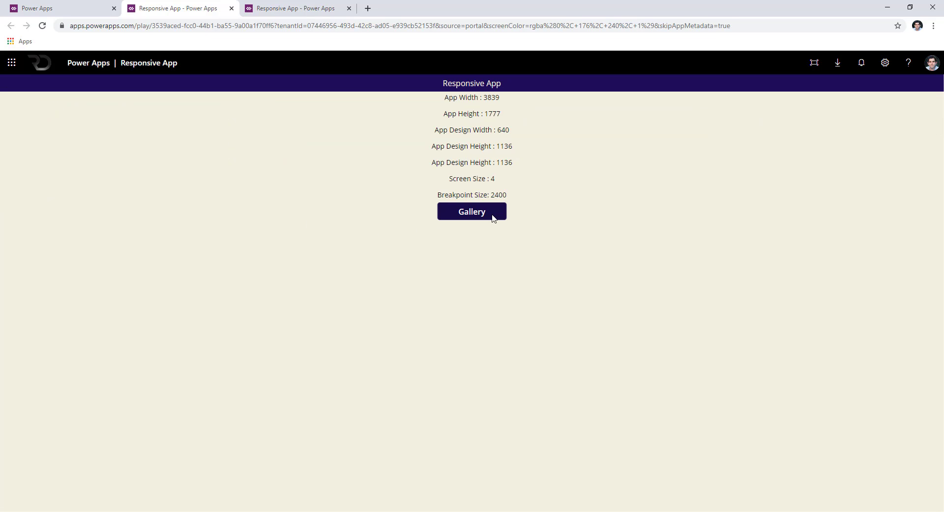
pyautogui.click(911, 7)
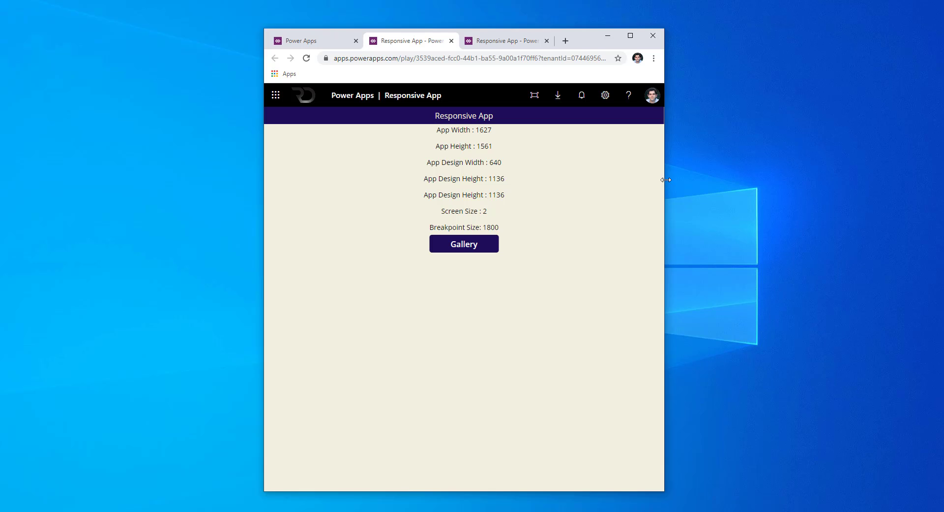
pyautogui.moveTo(665, 183); pyautogui.dragTo(784, 188)
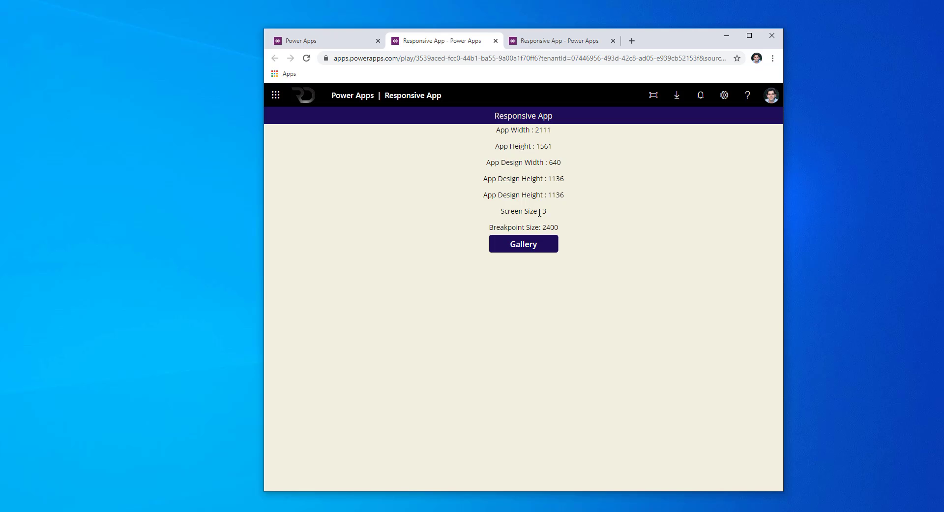
pyautogui.click(542, 244)
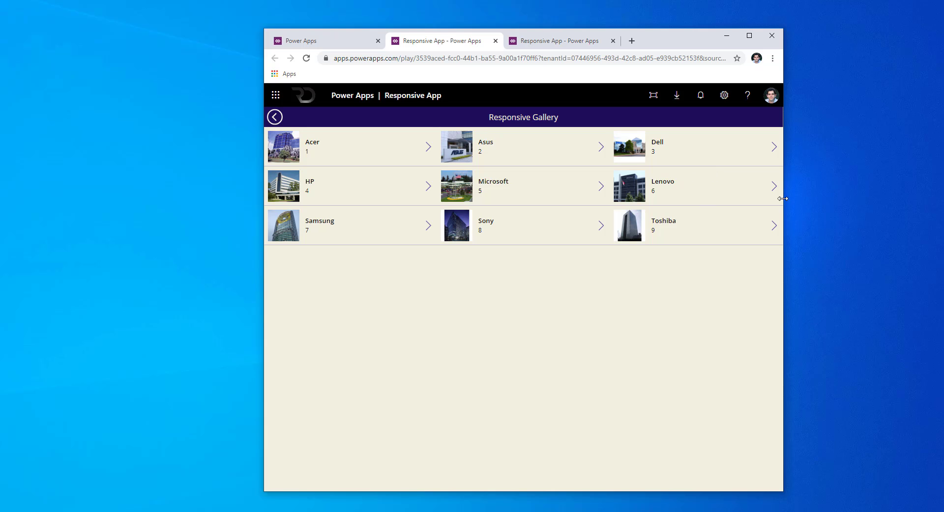
pyautogui.moveTo(784, 198); pyautogui.dragTo(515, 255)
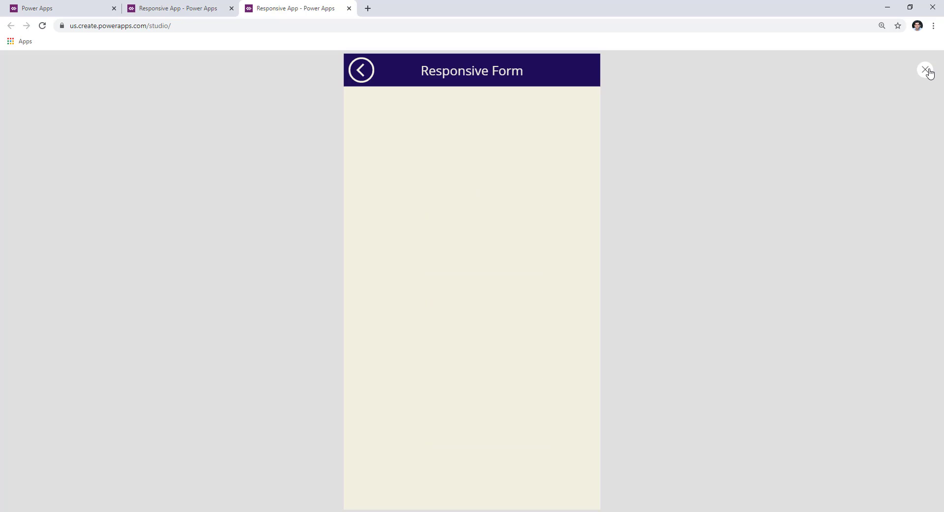
# Step: Exit the Responsive Form preview and insert an edit form on the Form Screen
pyautogui.click(926, 70)
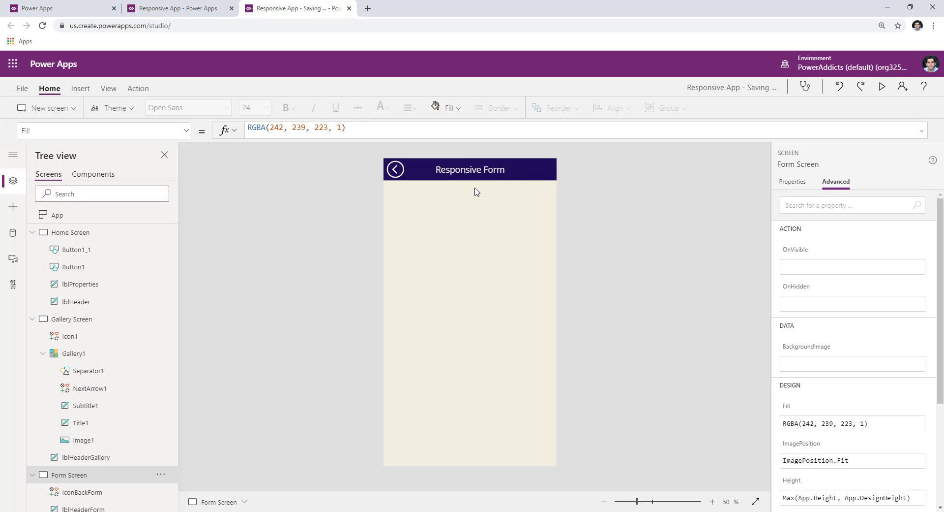
pyautogui.click(80, 88)
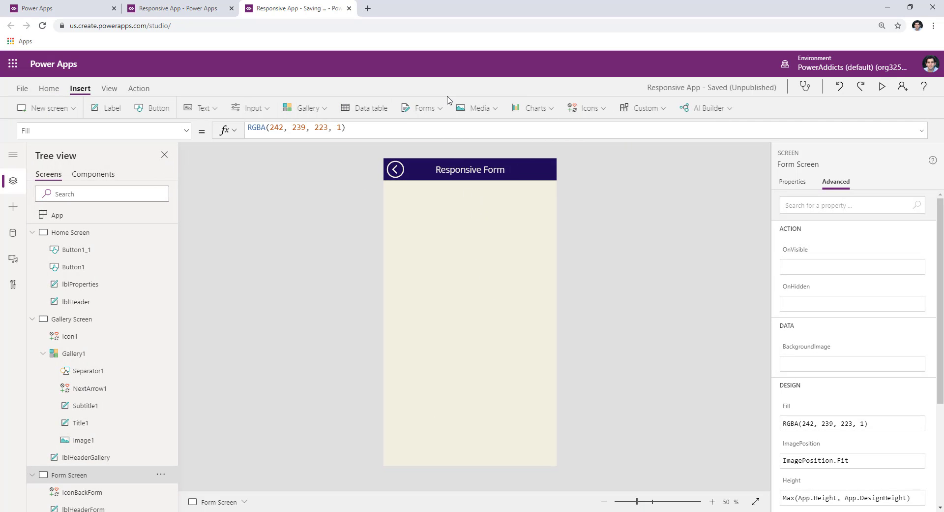
pyautogui.click(423, 108)
pyautogui.click(439, 137)
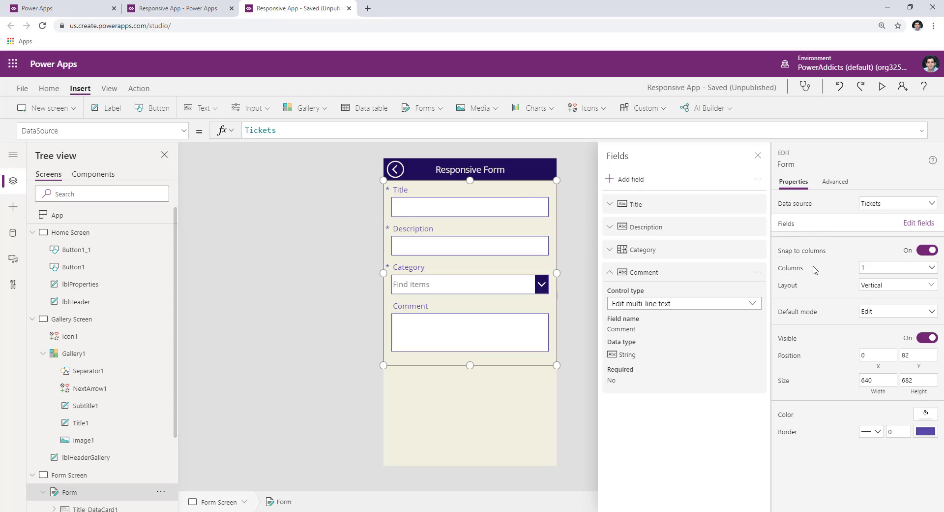
# Step: Try the form with two columns and a horizontal layout, and restore it to a vertical layout with one column
pyautogui.scroll(-2, 69, 354)
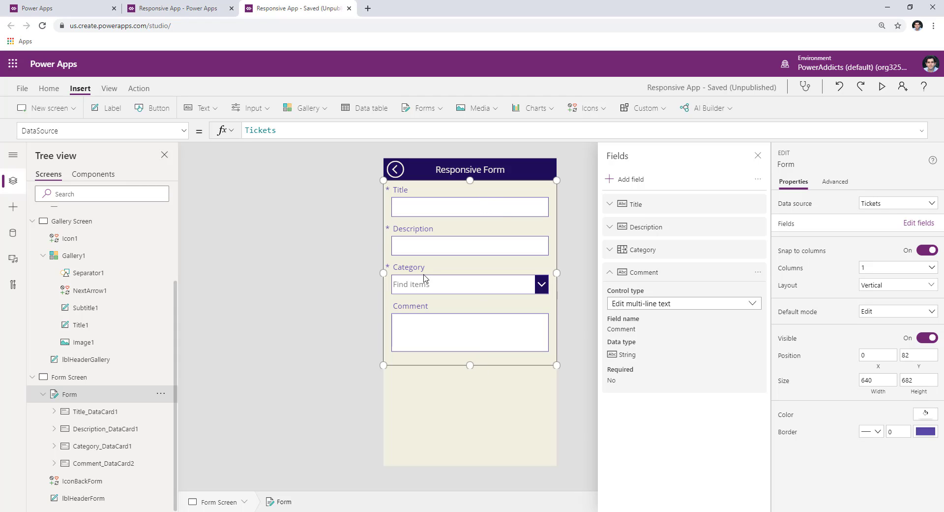
pyautogui.click(914, 268)
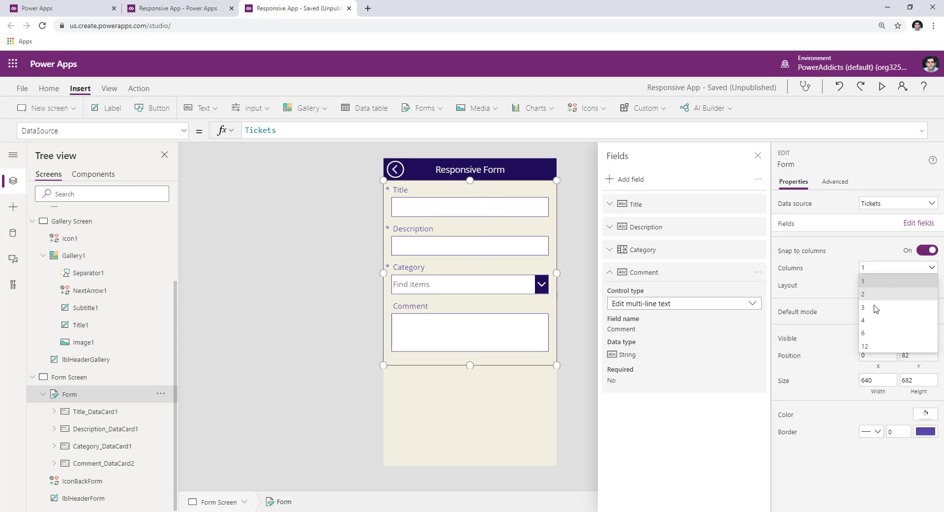
pyautogui.click(870, 294)
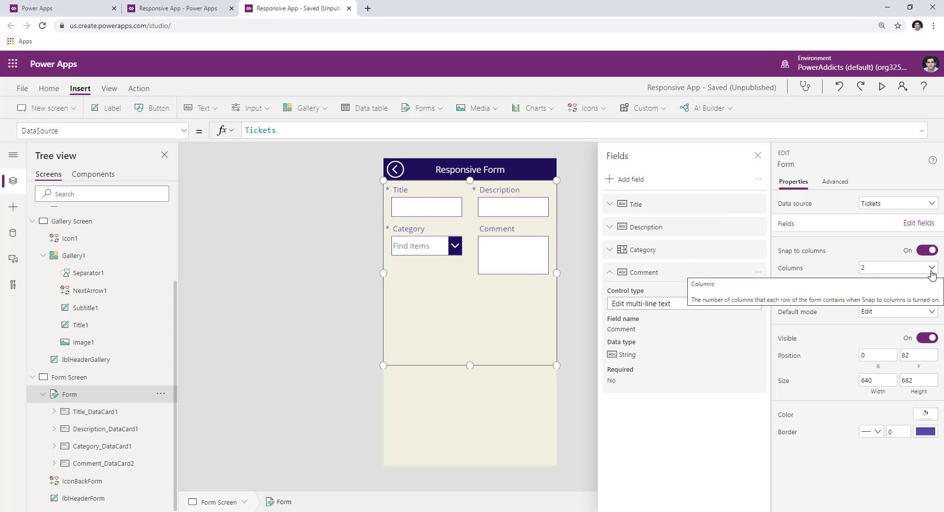
pyautogui.click(883, 286)
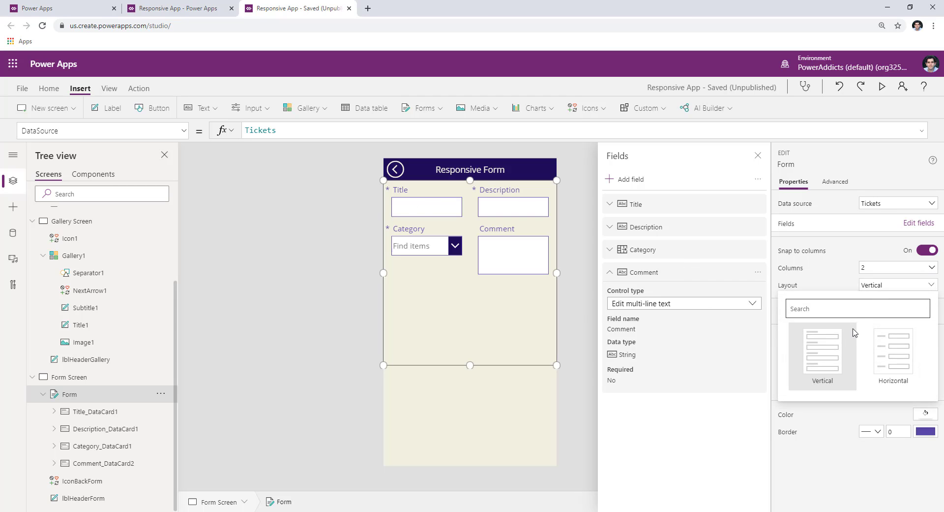
pyautogui.click(894, 354)
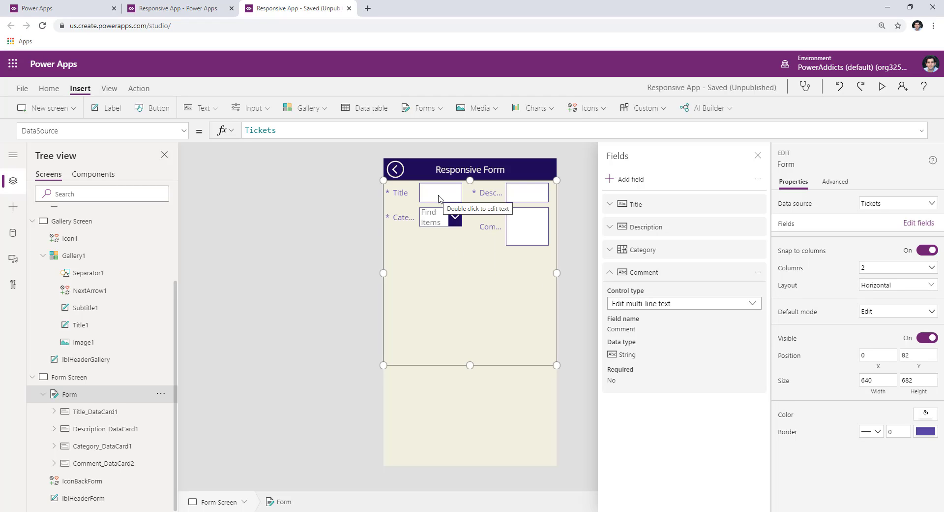
pyautogui.click(872, 287)
pyautogui.click(831, 353)
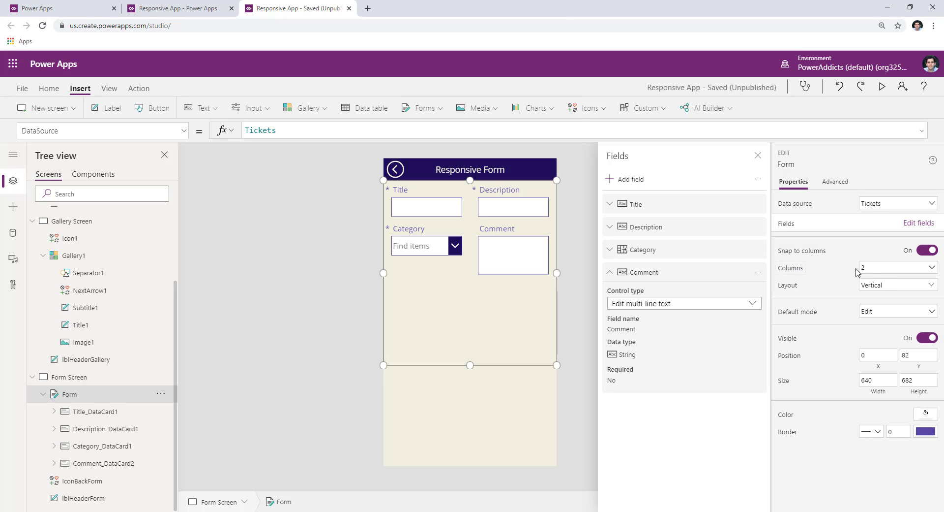
pyautogui.click(888, 270)
pyautogui.click(876, 283)
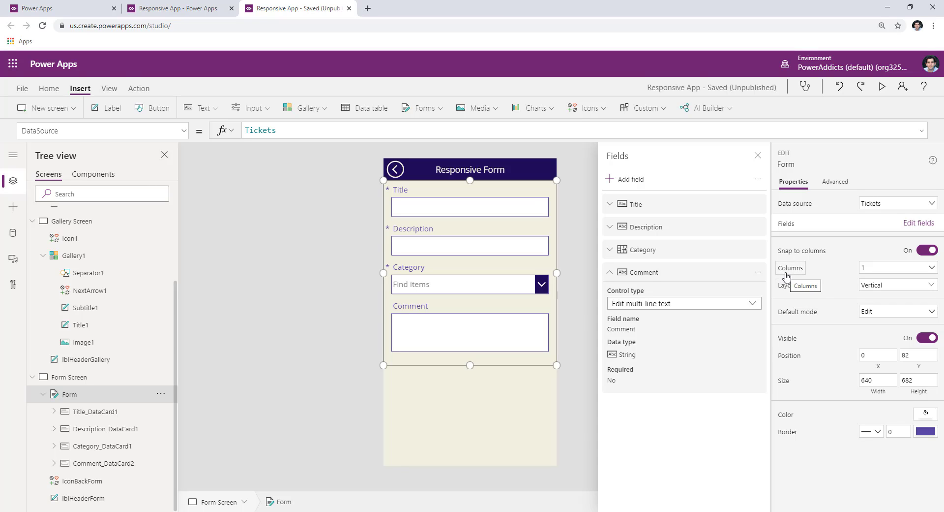
# Step: Set the Tickets form to snap its fields to 4 columns
pyautogui.click(875, 267)
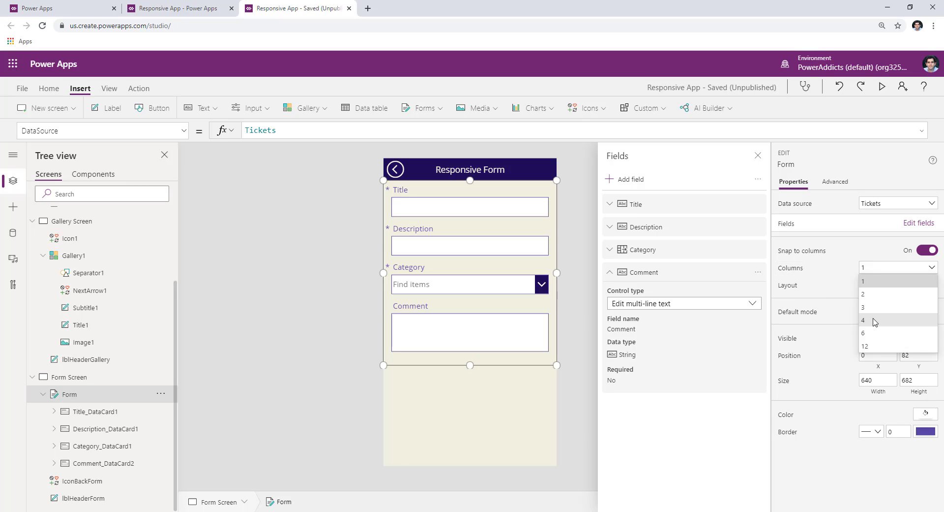
pyautogui.click(875, 320)
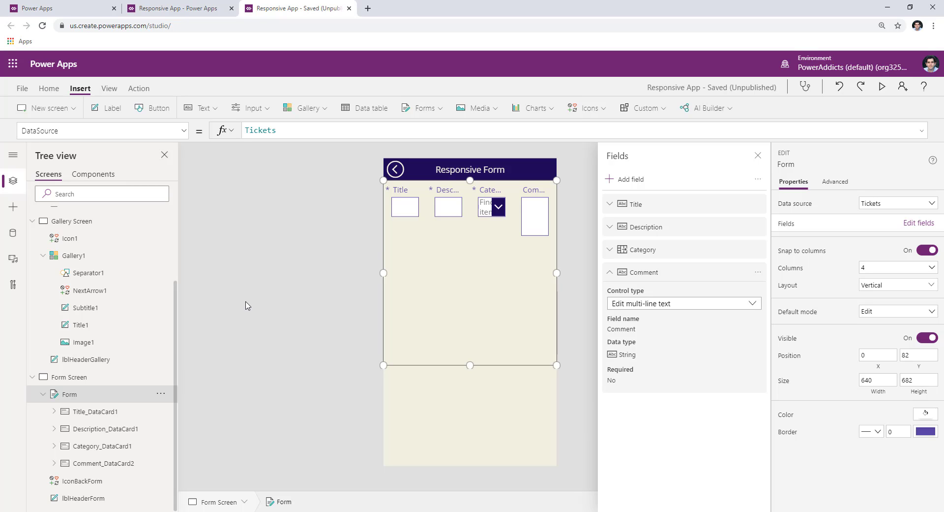
# Step: Try Parent.Width/Parent.siz as the Width formula of Title_DataCard1
pyautogui.click(126, 413)
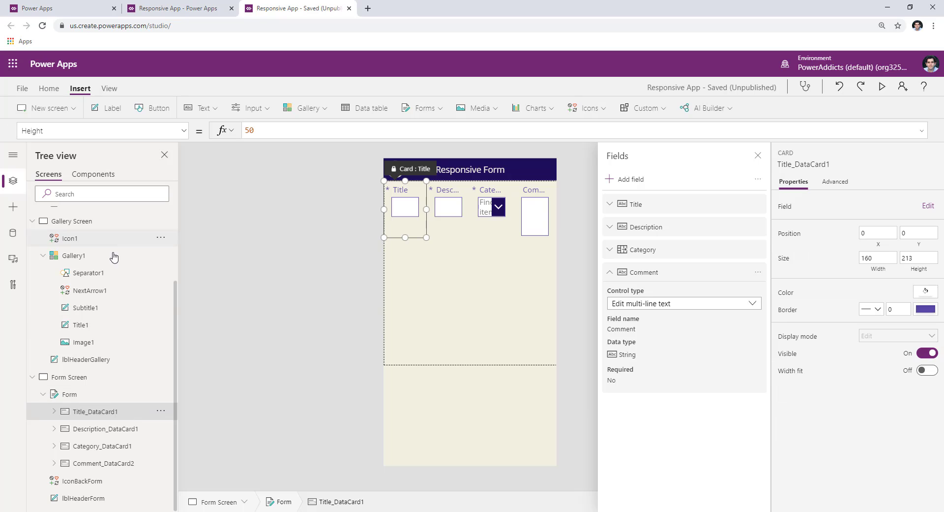
pyautogui.click(109, 130)
pyautogui.write('Width')
pyautogui.press('Return')
pyautogui.click(262, 130)
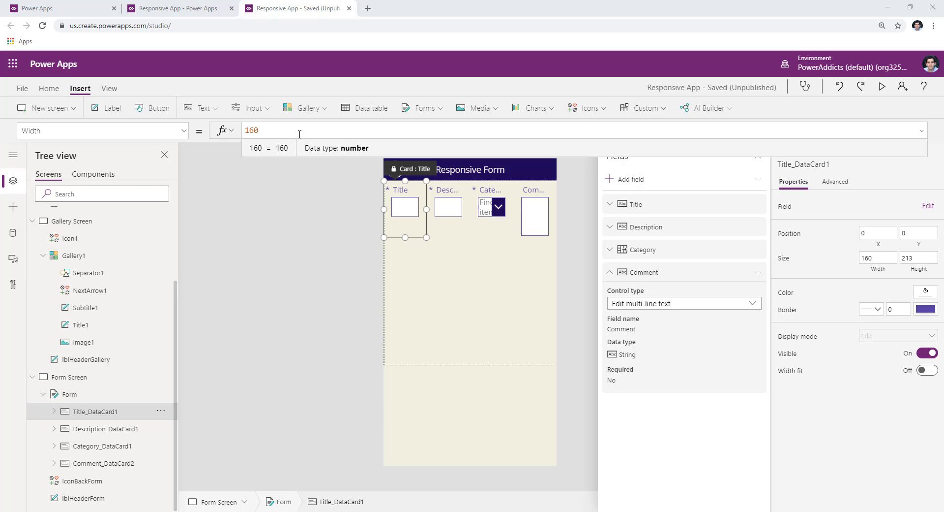
pyautogui.moveTo(298, 131); pyautogui.dragTo(159, 131)
pyautogui.write('Parent.w')
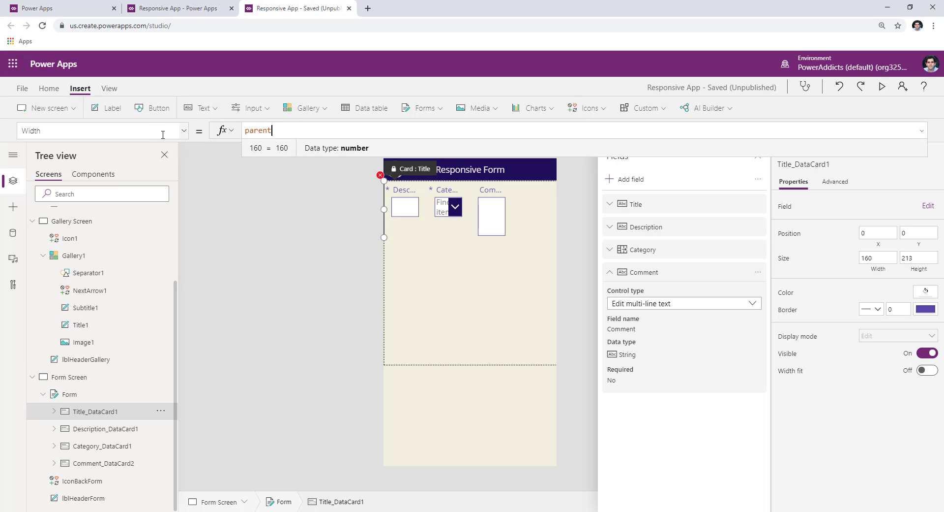
pyautogui.write('idth')
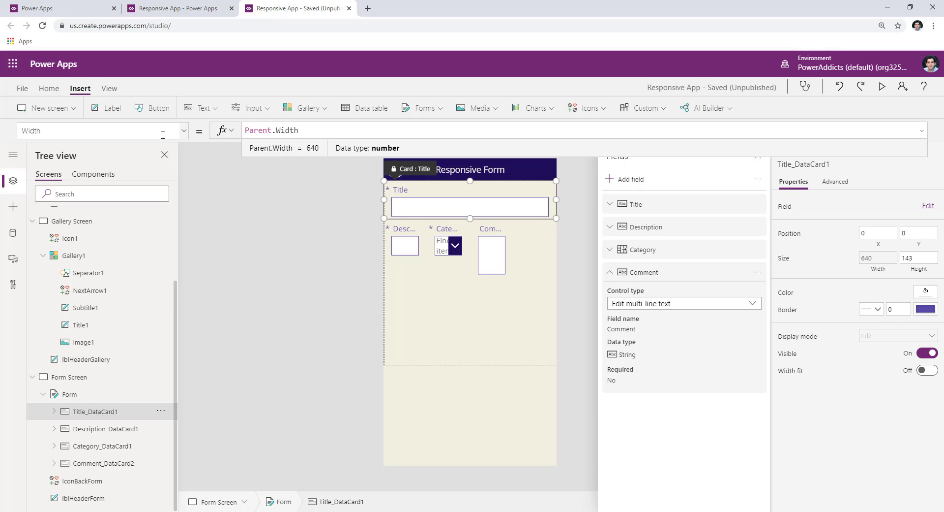
pyautogui.write('/')
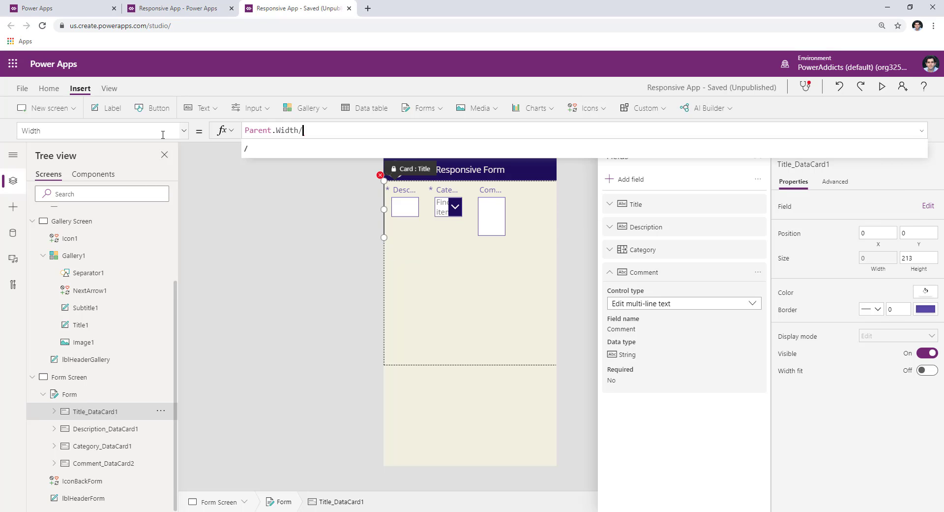
pyautogui.write('Parent.siz')
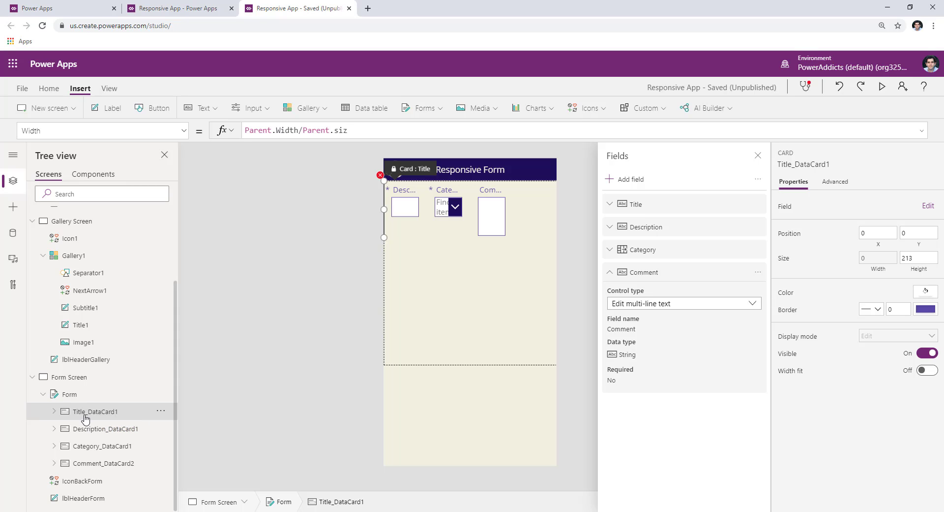
# Step: Expand Title_DataCard1 to show its controls and set the form's Width formula to Parent.Width
pyautogui.click(54, 412)
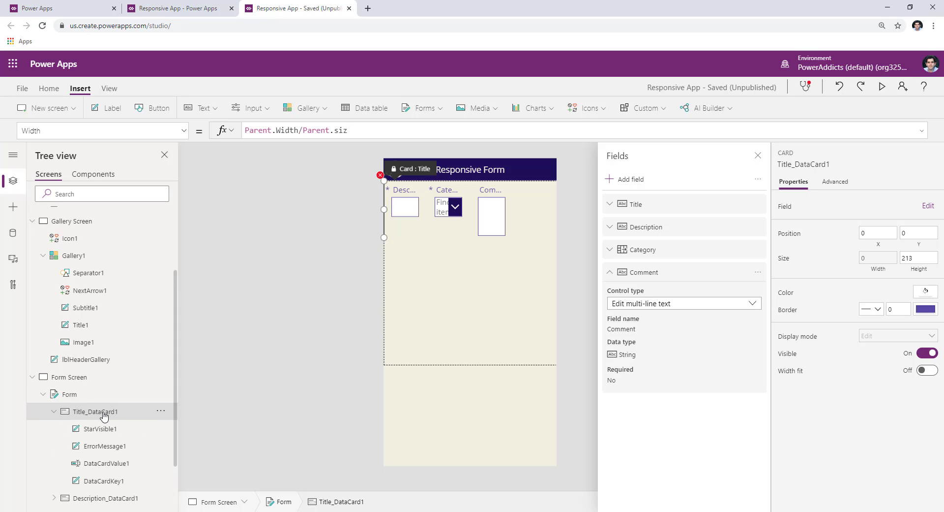
pyautogui.click(70, 395)
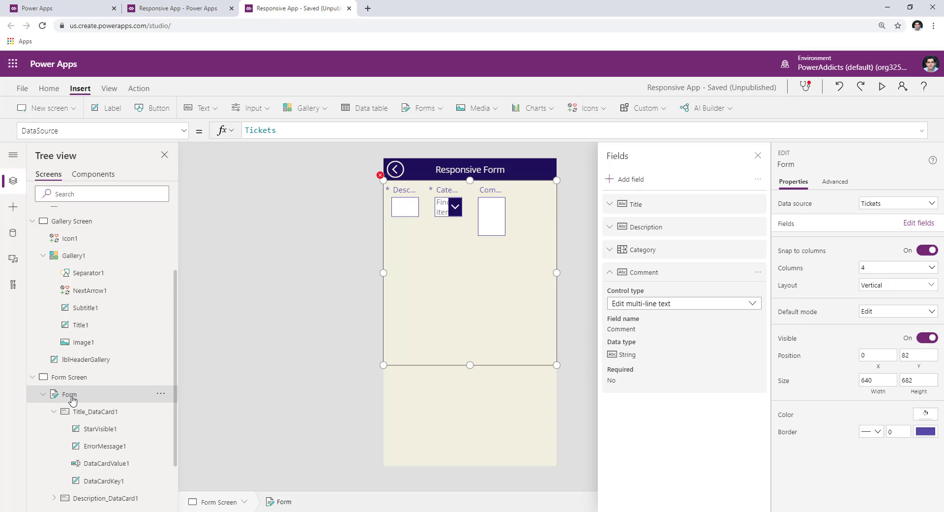
pyautogui.click(114, 131)
pyautogui.write('Width')
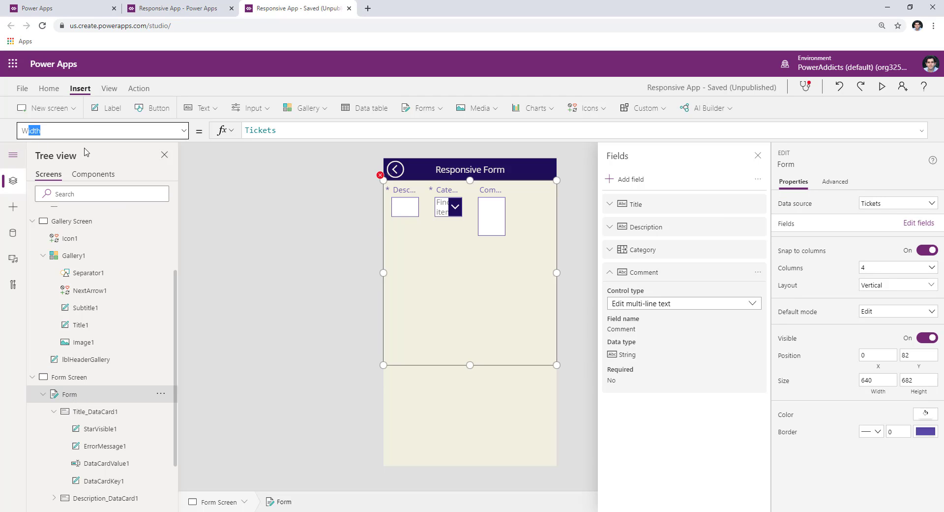
pyautogui.press('Return')
pyautogui.click(283, 130)
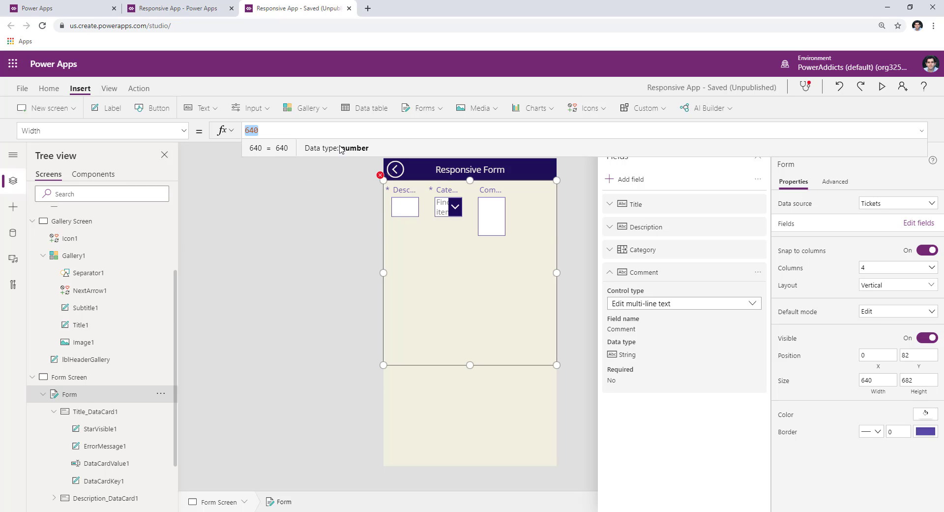
pyautogui.write('Parent.w')
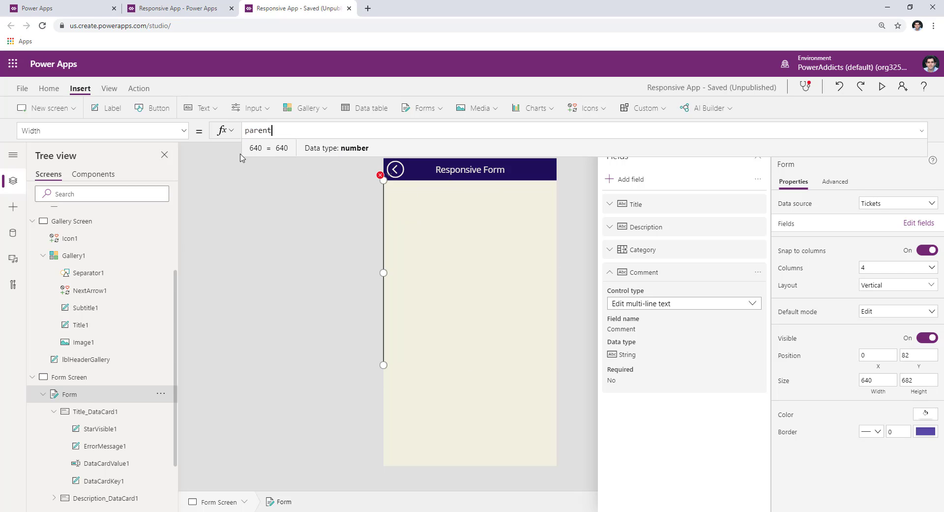
pyautogui.press('Tab')
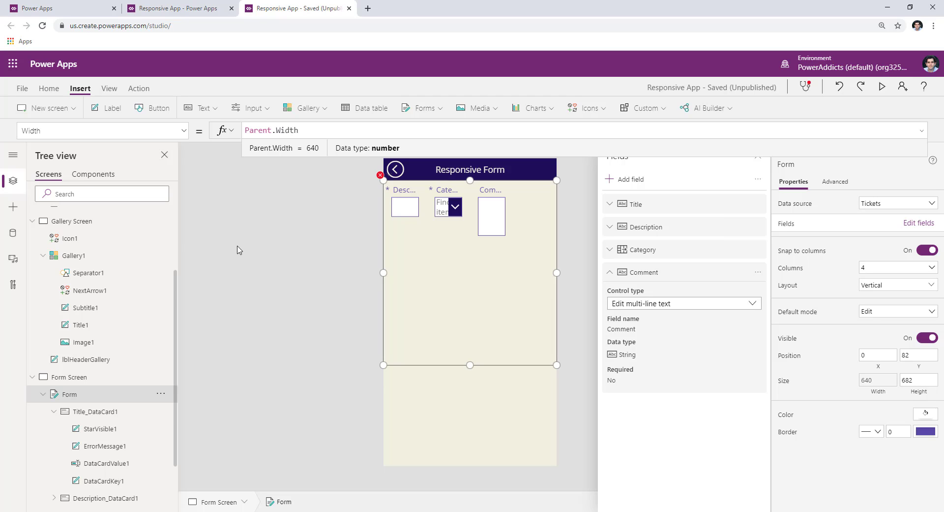
# Step: Check the parents of Title_DataCard1 and change its Width formula to Parent.Width/App.ActiveScreen.Size
pyautogui.click(69, 383)
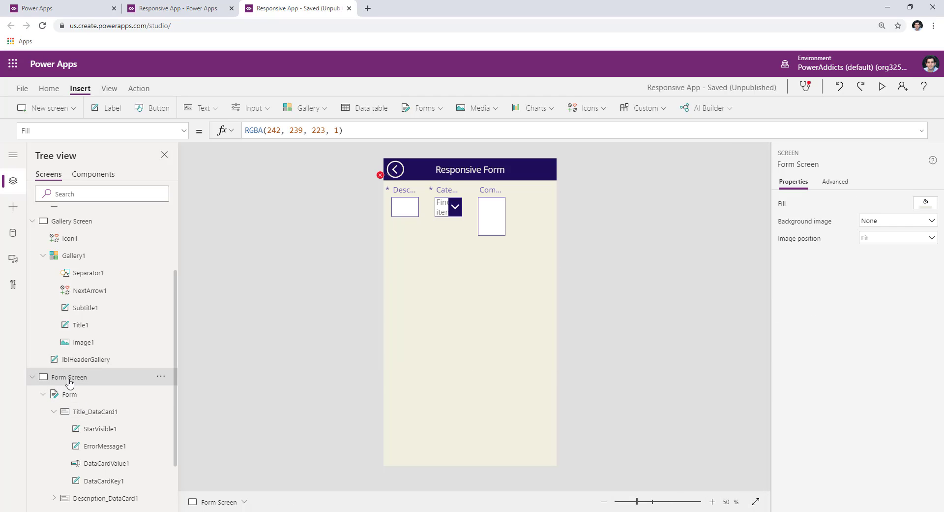
pyautogui.click(70, 394)
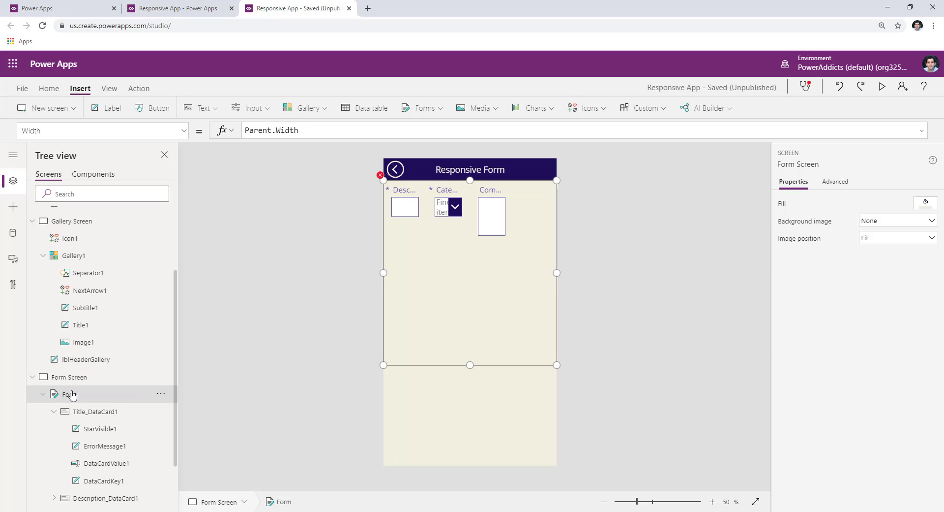
pyautogui.click(90, 412)
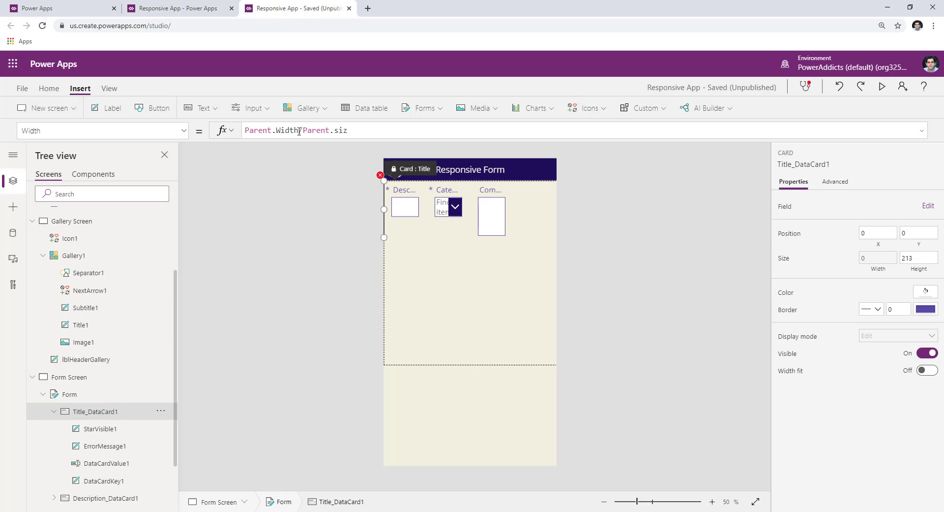
pyautogui.click(64, 401)
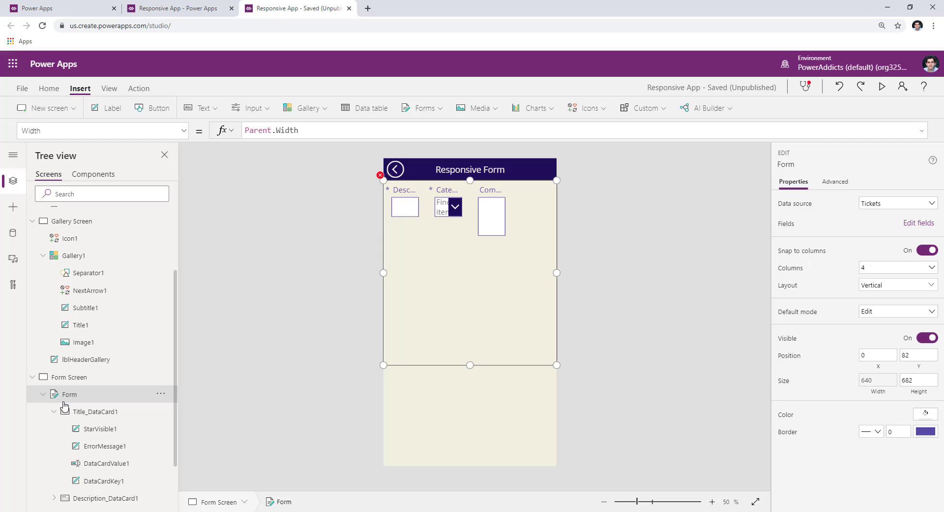
pyautogui.click(96, 413)
pyautogui.click(341, 130)
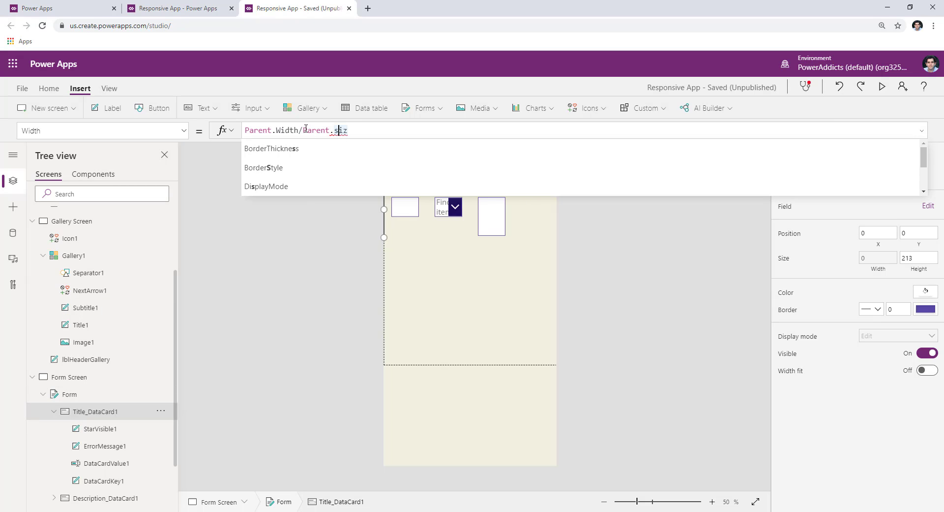
pyautogui.moveTo(303, 131); pyautogui.dragTo(407, 129)
pyautogui.write('A')
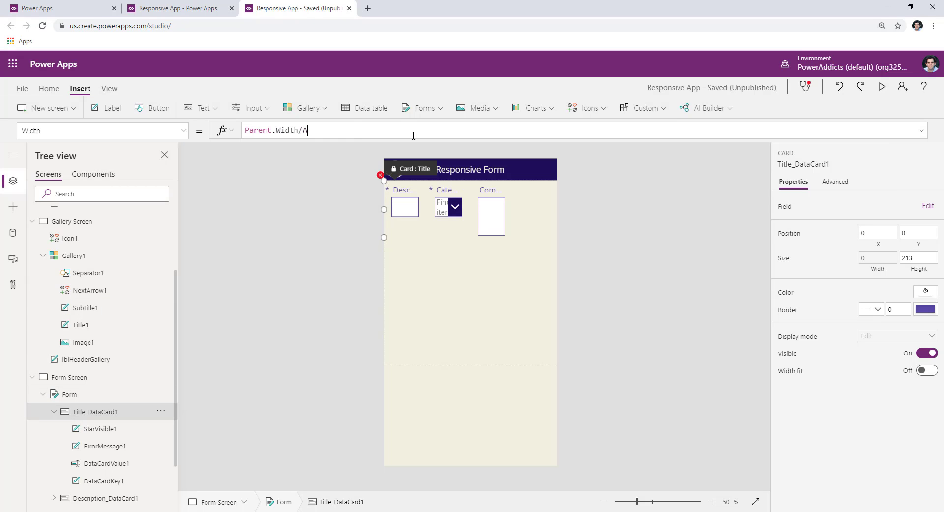
pyautogui.write('pp.ac')
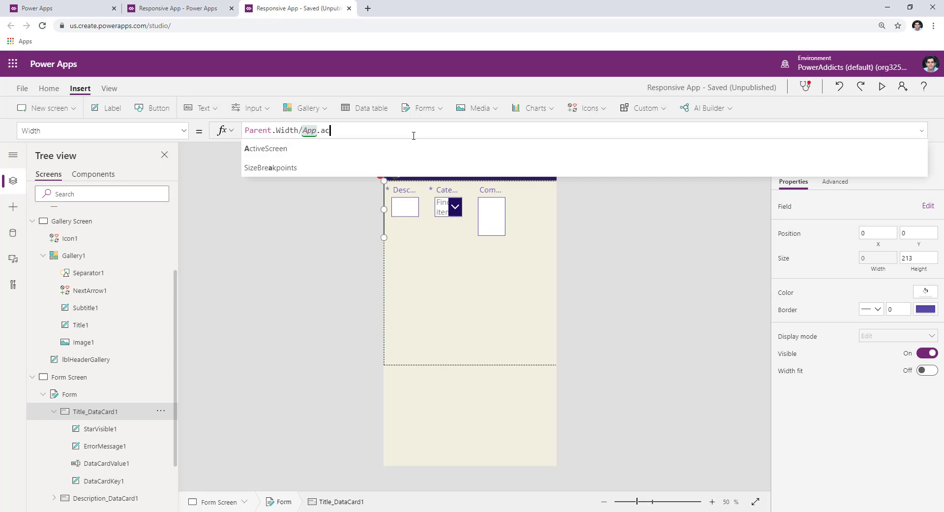
pyautogui.press('Tab')
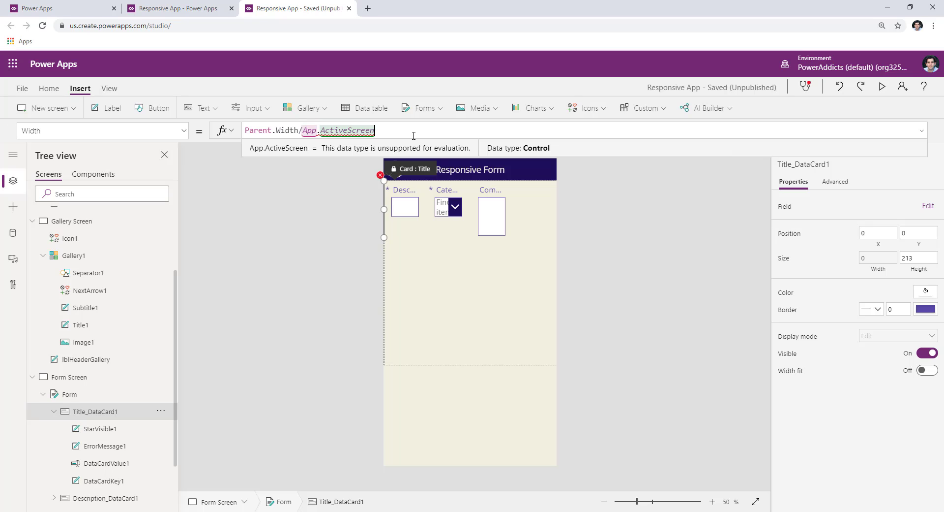
pyautogui.write('.s')
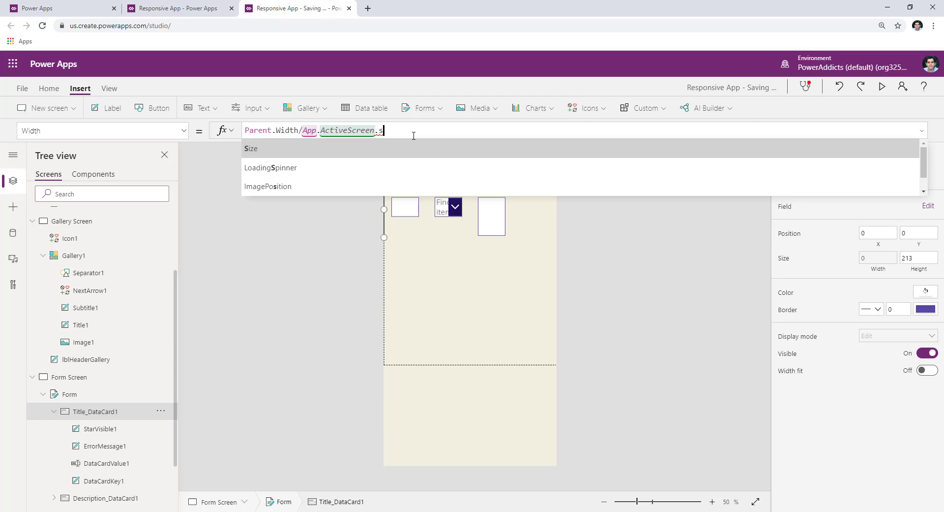
pyautogui.press('Tab')
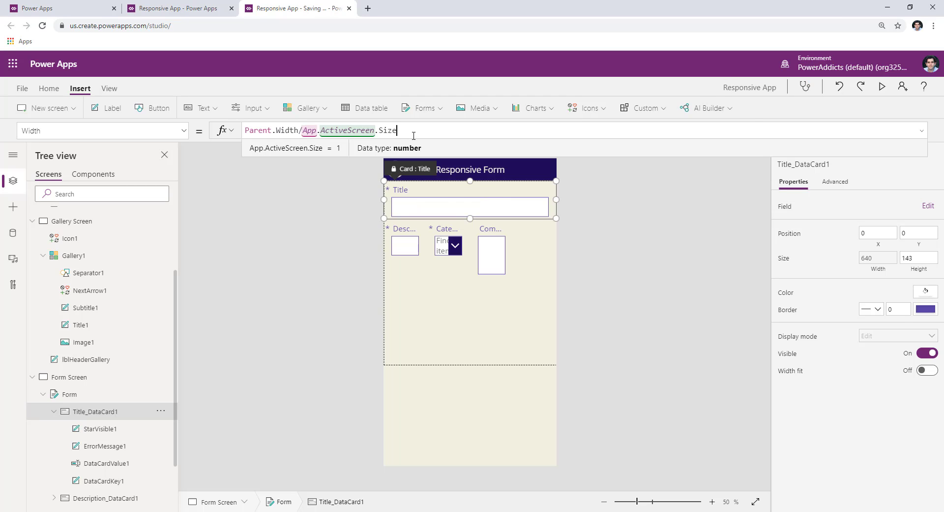
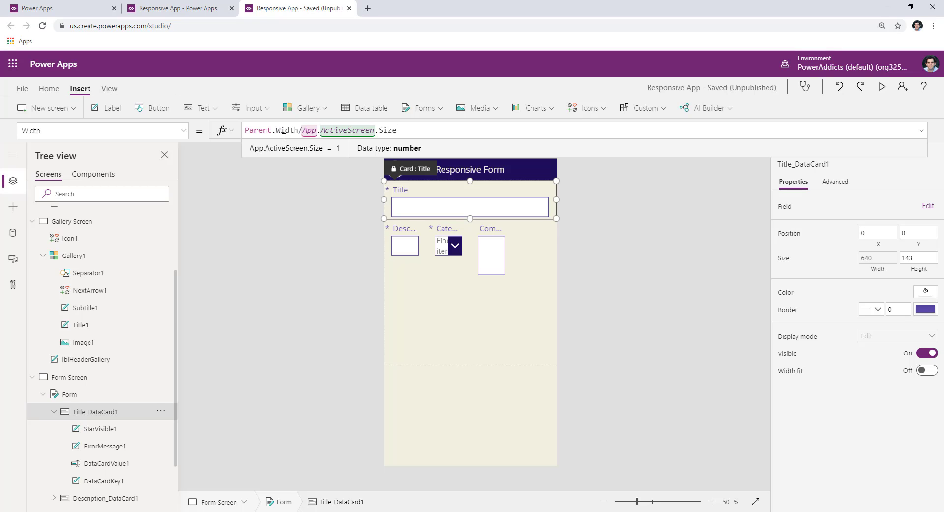
# Step: Copy the Width formula of Title_DataCard1 and display the Width property of Description_DataCard1
pyautogui.hotkey('ctrl', 'a')
pyautogui.hotkey('ctrl', 'c')
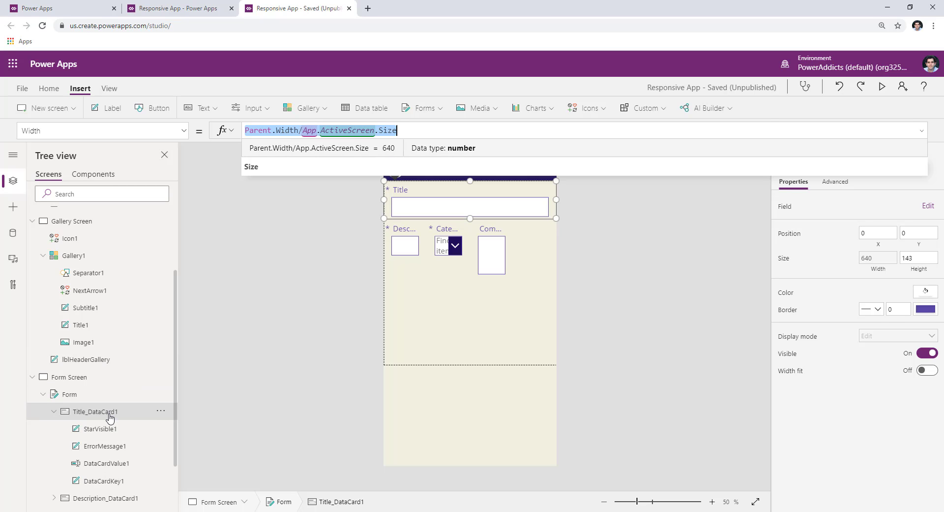
pyautogui.scroll(-2, 106, 418)
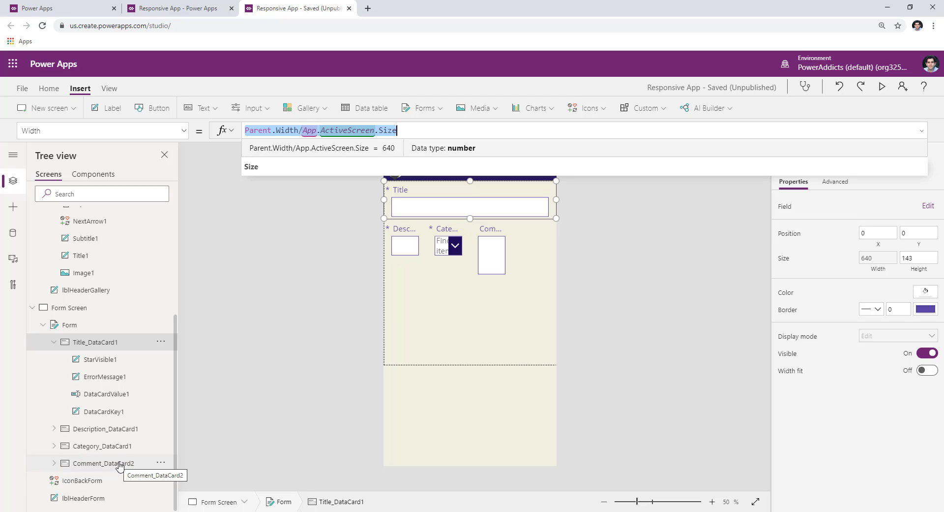
pyautogui.click(115, 431)
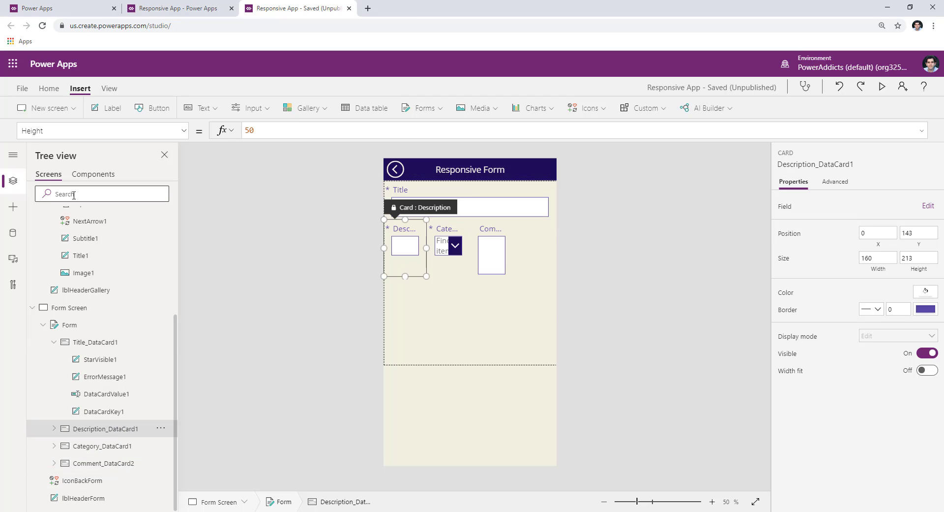
pyautogui.click(82, 131)
pyautogui.write('width')
pyautogui.press('Return')
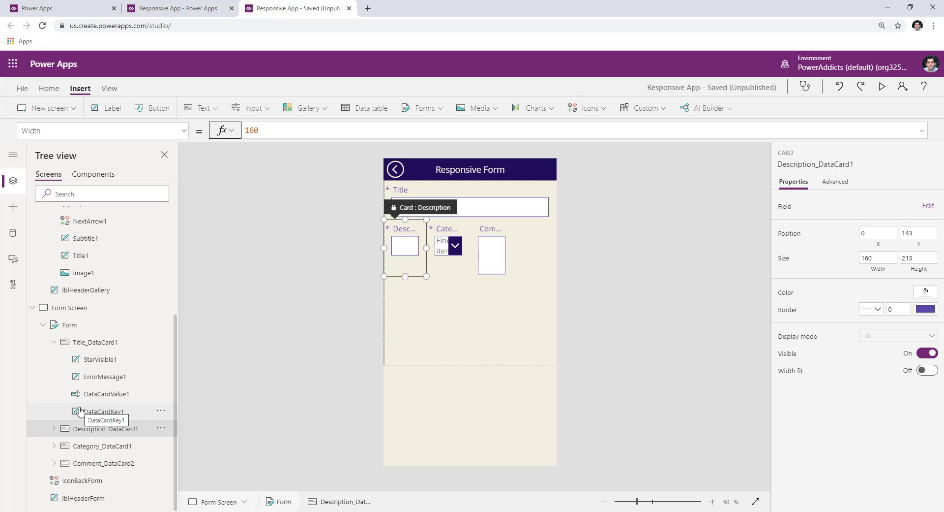
# Step: Select all four data cards of the form together and set their Width formula to Parent.Width/App.ActiveScreen.Size
pyautogui.click(100, 347)
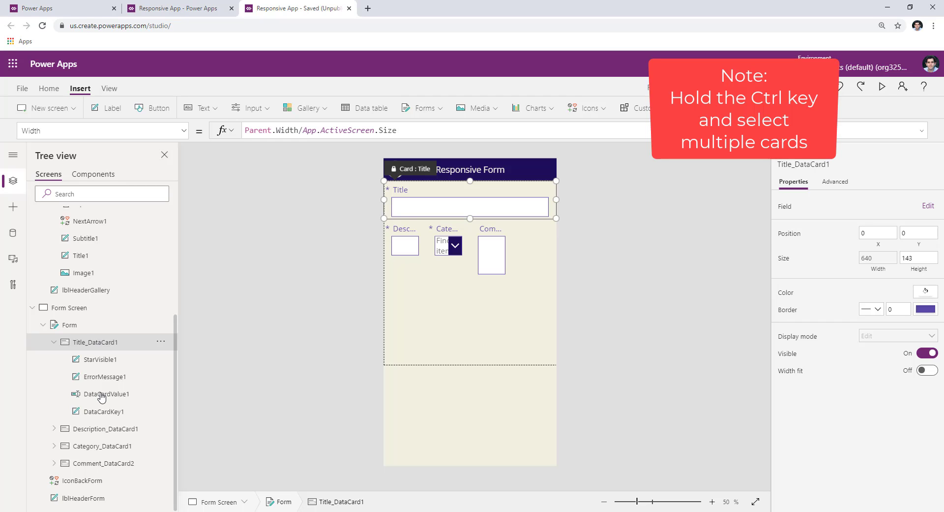
pyautogui.click(100, 429)
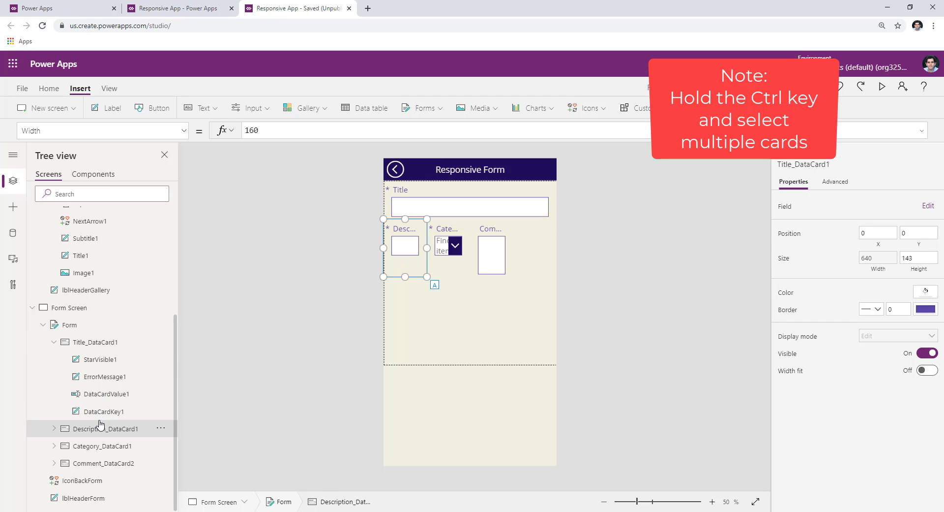
pyautogui.keyDown('ctrl'); pyautogui.click(94, 342); pyautogui.keyUp('ctrl')
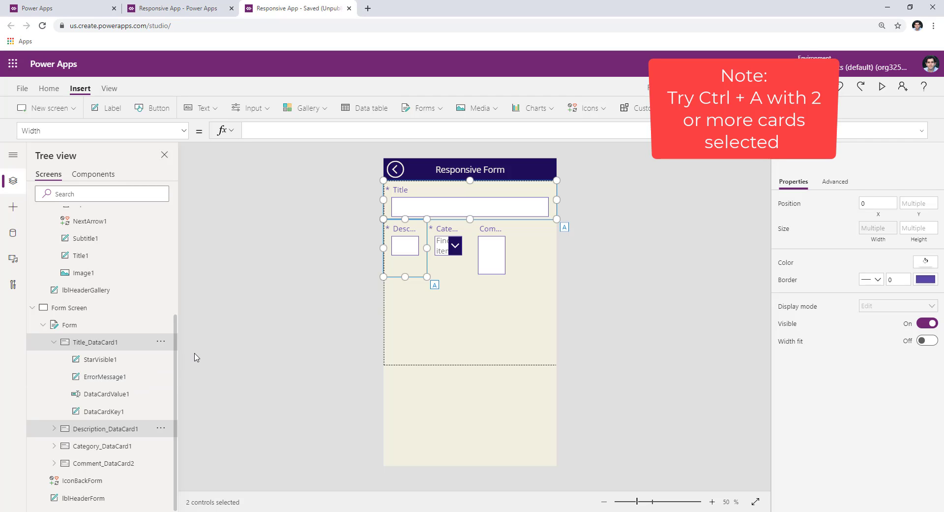
pyautogui.hotkey('ctrl', 'a')
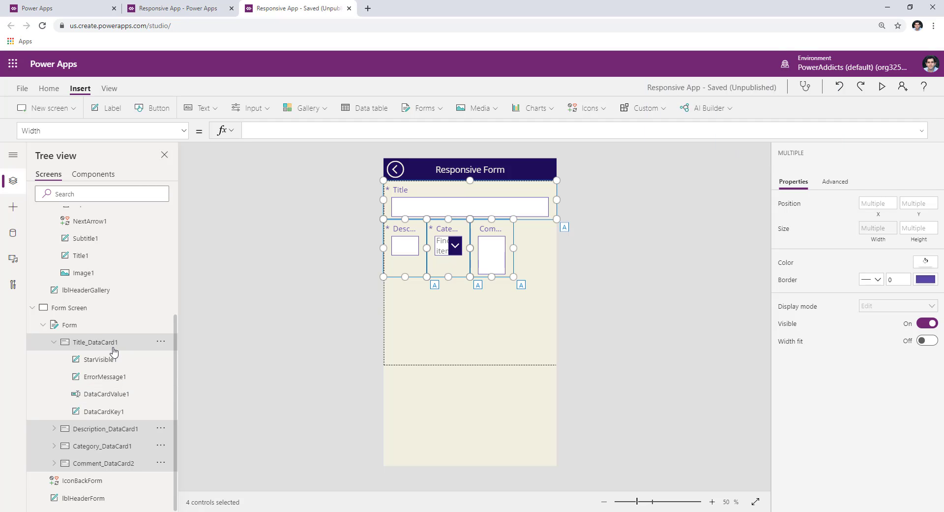
pyautogui.click(261, 134)
pyautogui.hotkey('ctrl', 'v')
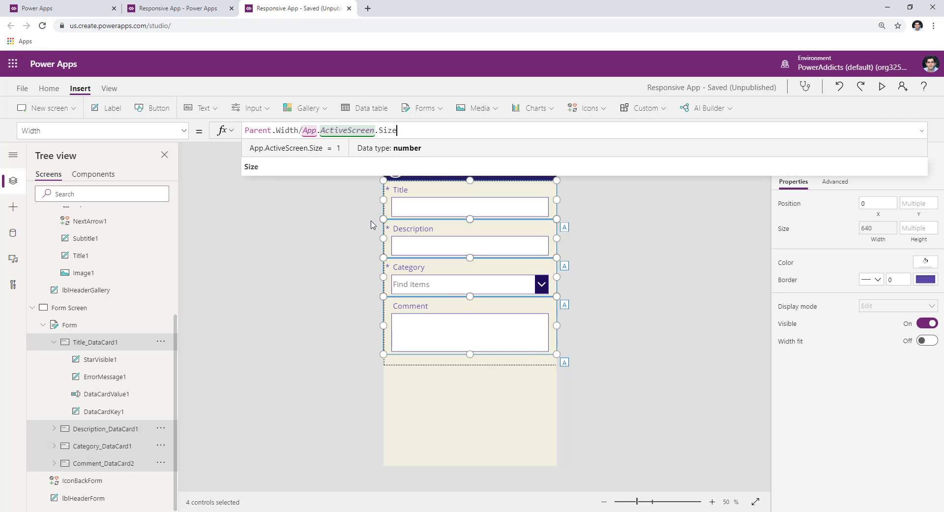
# Step: Set the Submit button's X formula to (Parent.Width-Self.Width)/2 and save the app
pyautogui.click(555, 404)
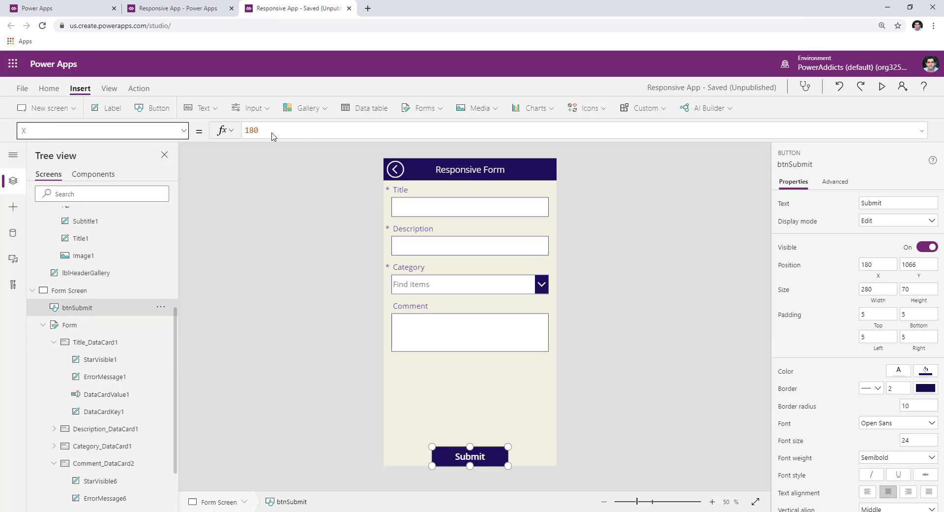
pyautogui.doubleClick(272, 132)
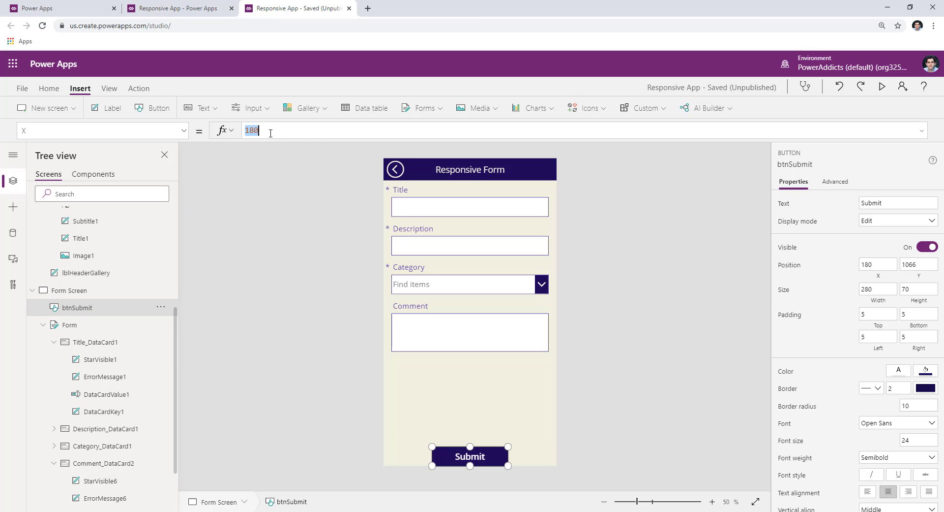
pyautogui.write('(Parent.Width-Self.Width)/2')
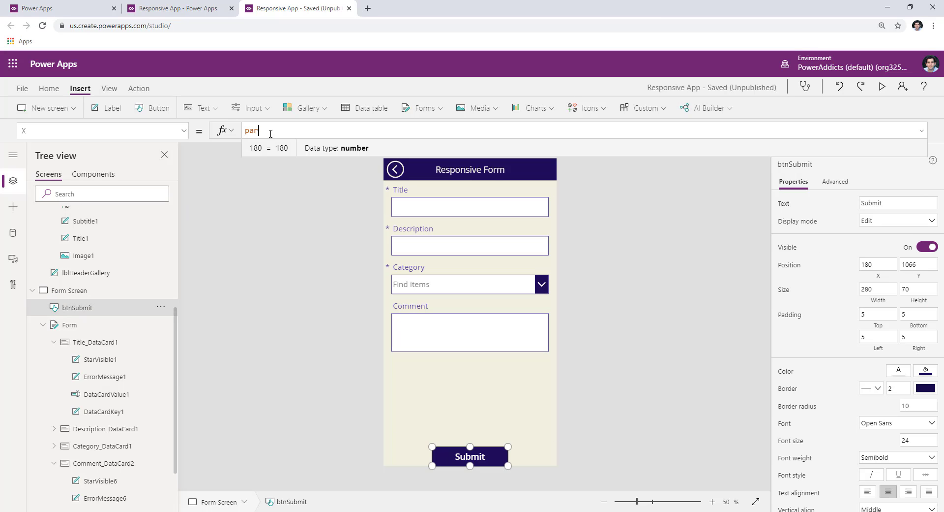
pyautogui.click(653, 423)
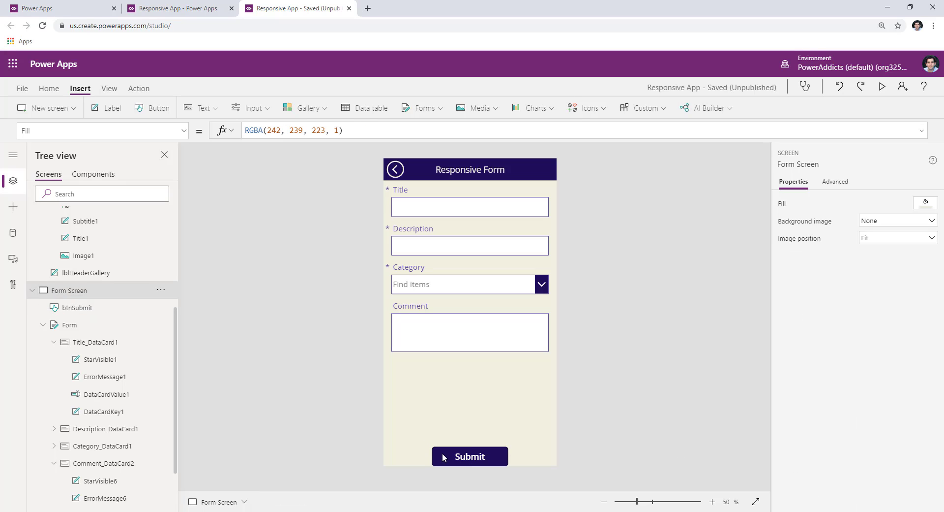
pyautogui.click(451, 458)
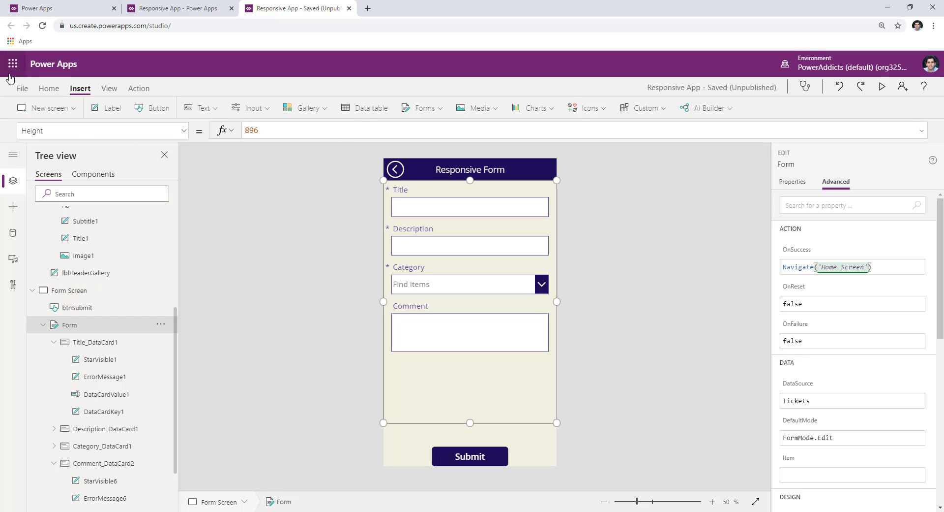
pyautogui.click(22, 88)
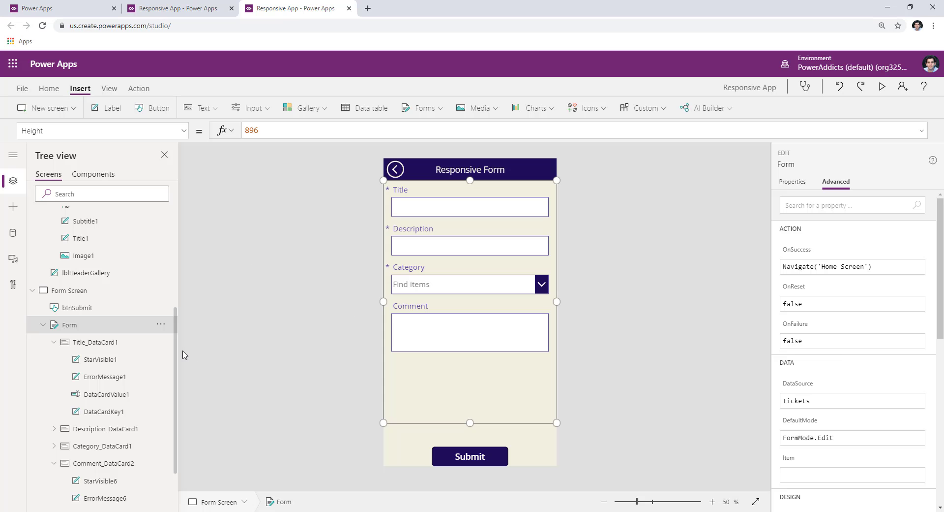
# Step: Set the OnVisible formula of Form Screen to NewForm(Form)
pyautogui.click(80, 291)
pyautogui.click(29, 130)
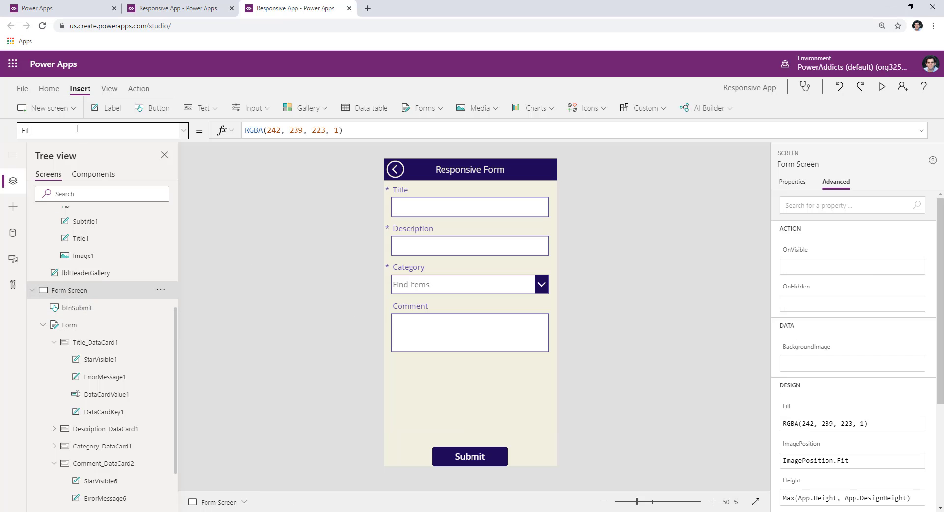
pyautogui.write('OnVisible')
pyautogui.press('Return')
pyautogui.click(293, 127)
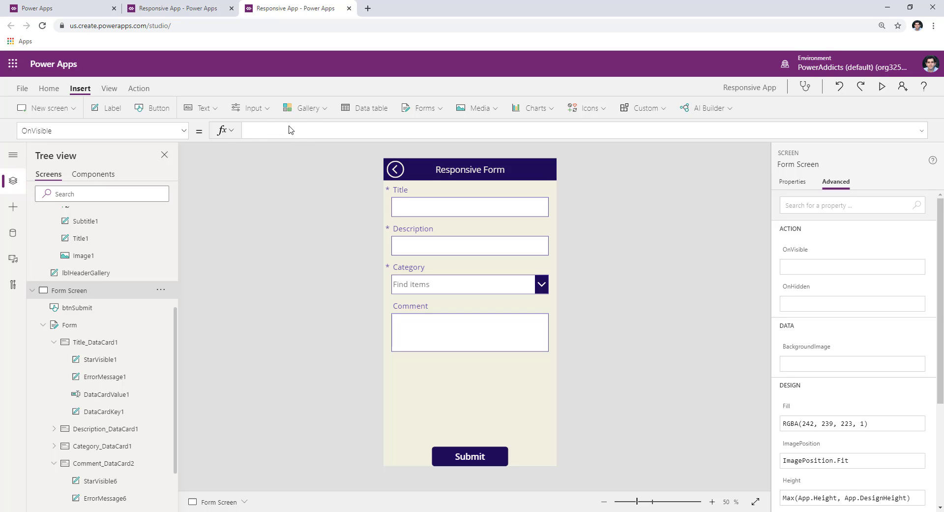
pyautogui.write('newfor')
pyautogui.press('BackSpace')
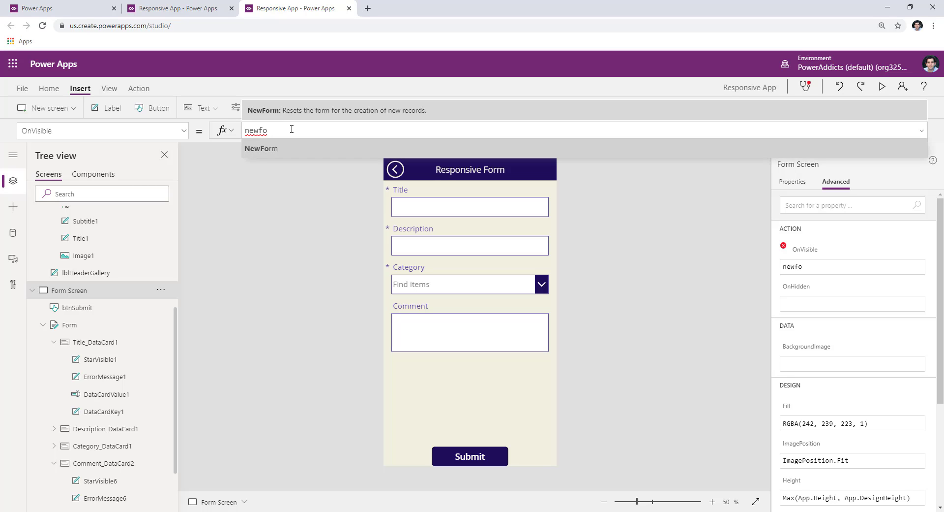
pyautogui.press('Tab')
pyautogui.write('Form)')
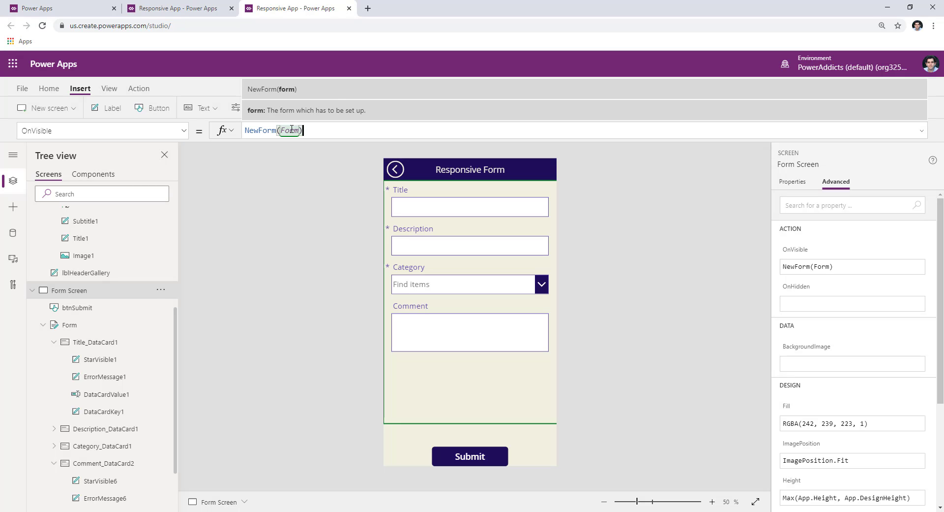
# Step: Preview the app, go back to the home screen, reopen the form to check its fields, and close the preview
pyautogui.press('F5')
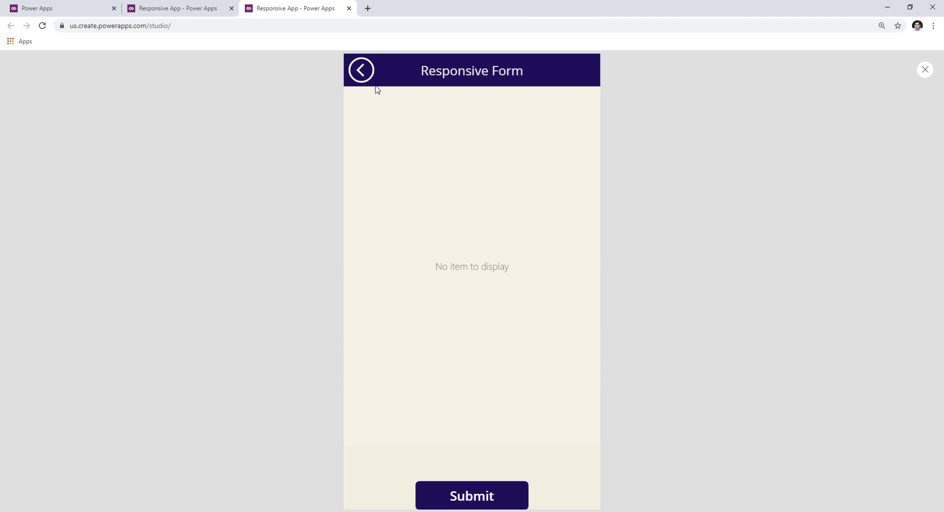
pyautogui.click(366, 77)
pyautogui.click(497, 320)
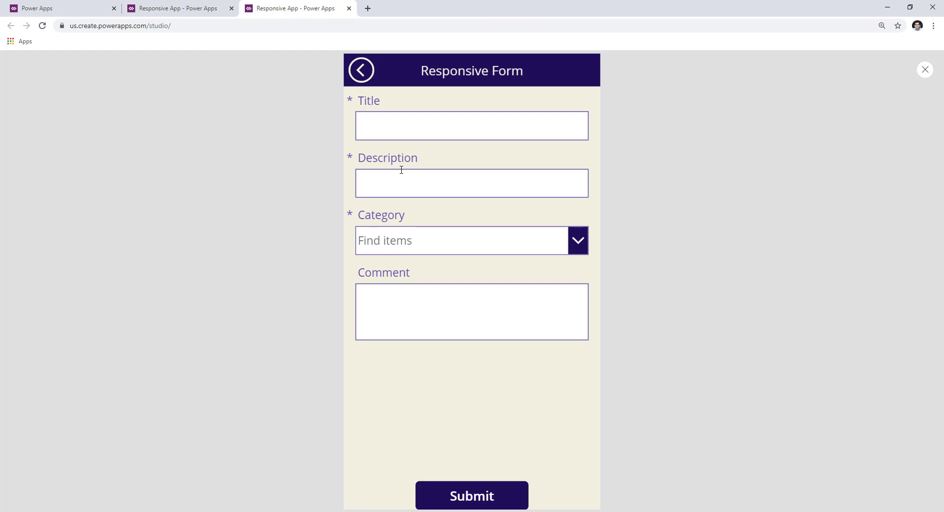
pyautogui.click(366, 78)
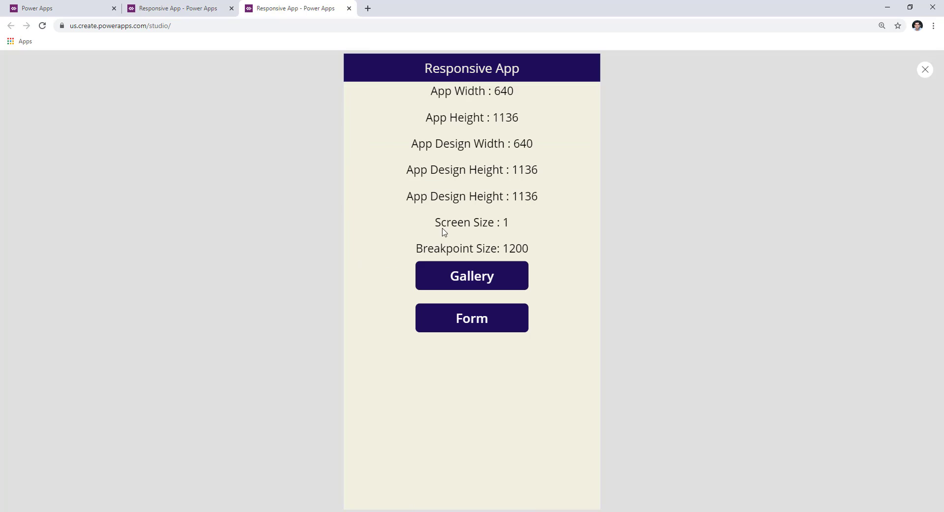
pyautogui.click(924, 69)
# Step: Save Responsive App without a version note
pyautogui.click(22, 88)
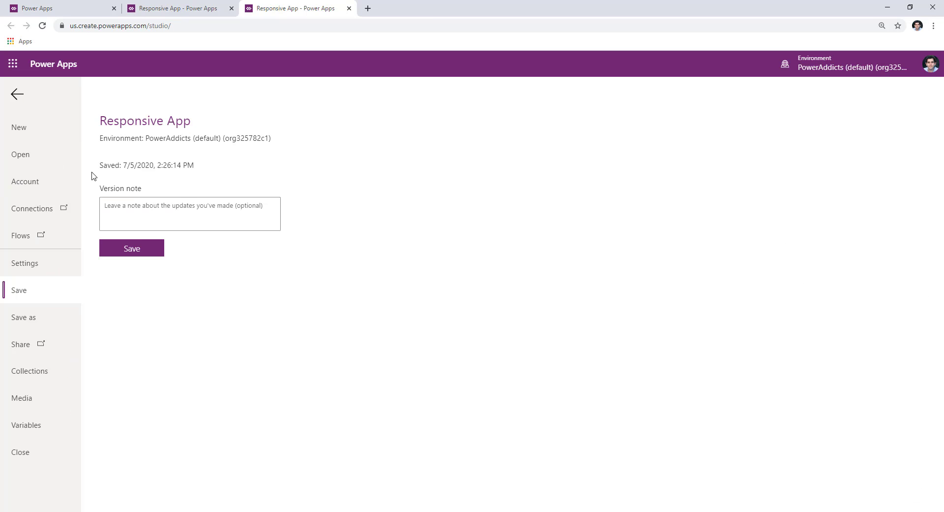
pyautogui.click(132, 252)
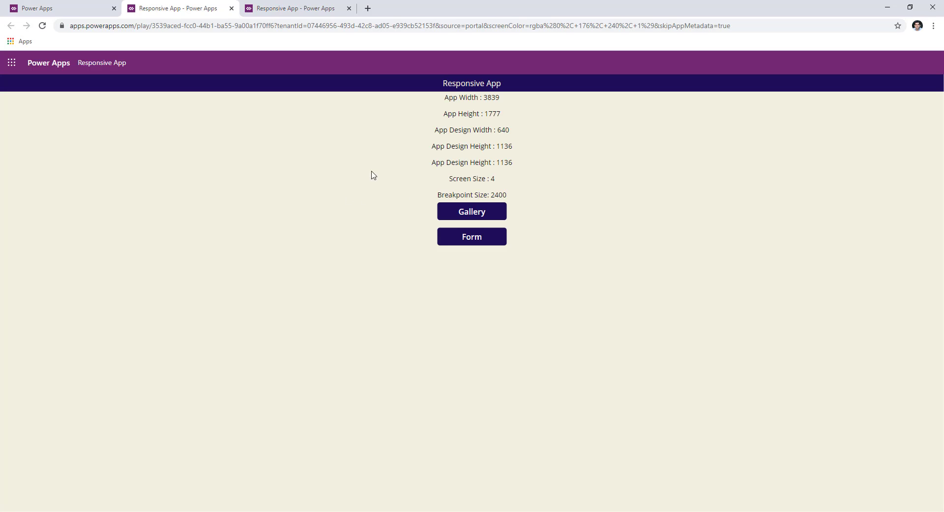
# Step: Open the form in the played Responsive App and check its card layout at narrow and full browser window widths
pyautogui.rightClick(356, 157)
pyautogui.click(395, 187)
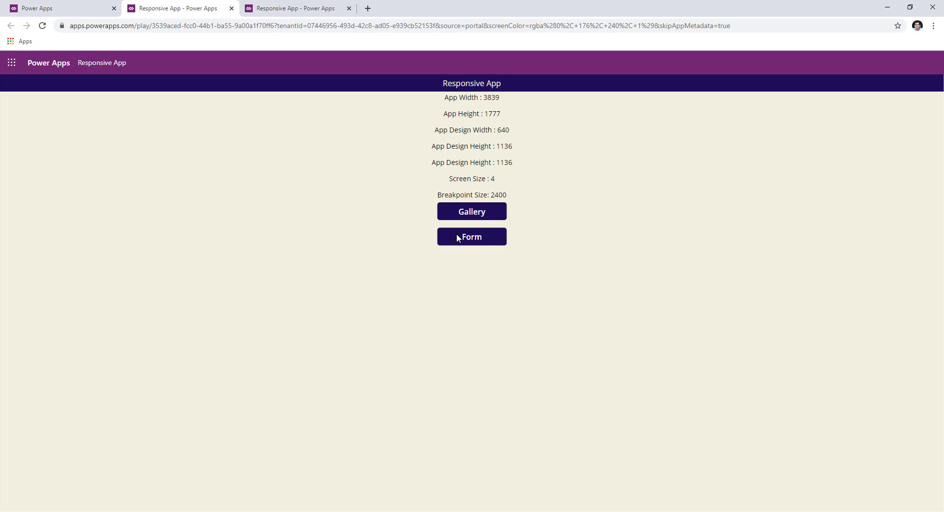
pyautogui.click(458, 237)
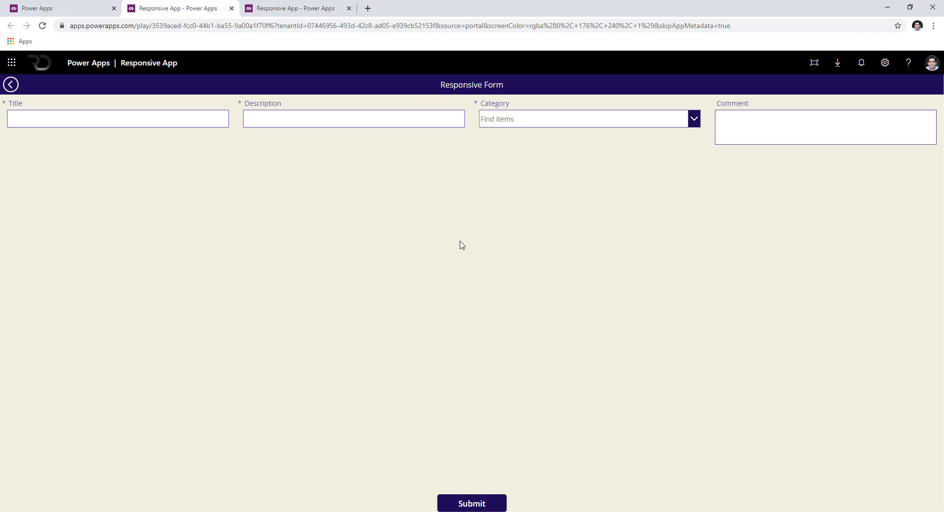
pyautogui.click(918, 10)
pyautogui.moveTo(784, 157); pyautogui.dragTo(622, 204)
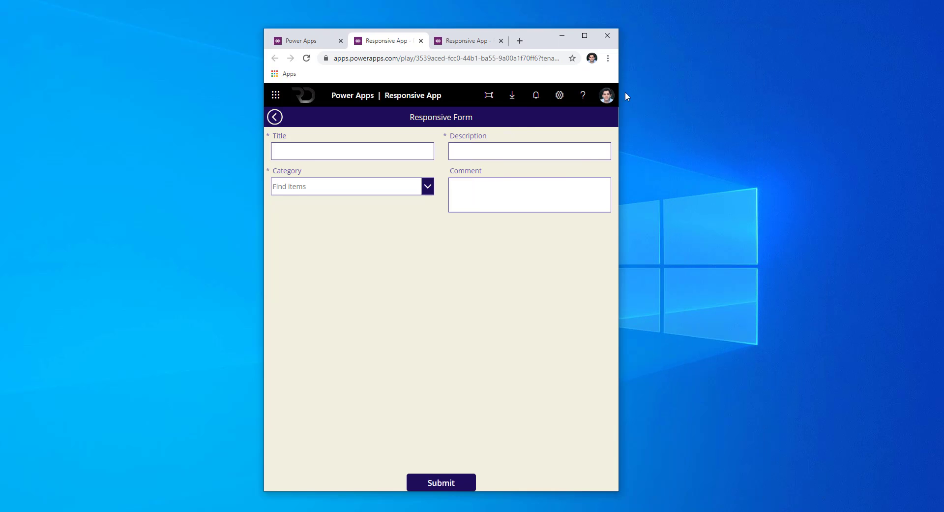
pyautogui.click(585, 36)
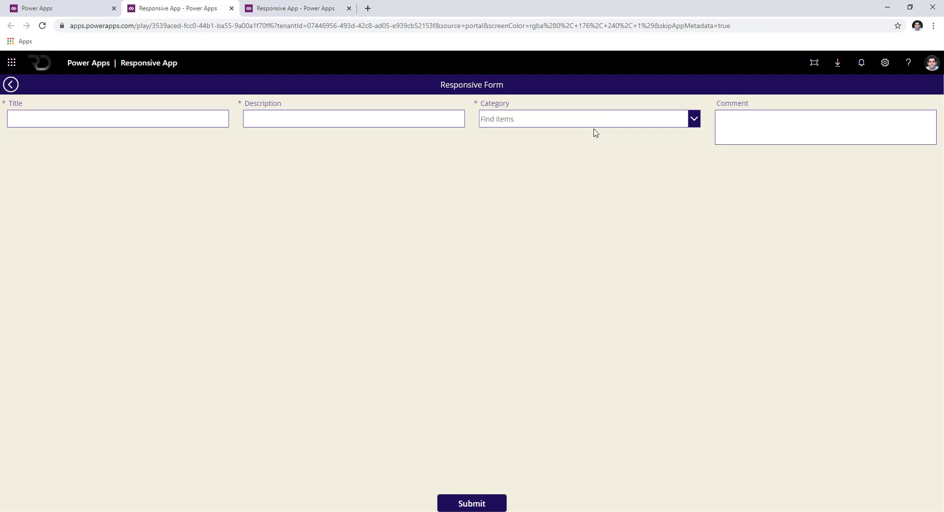
pyautogui.click(910, 7)
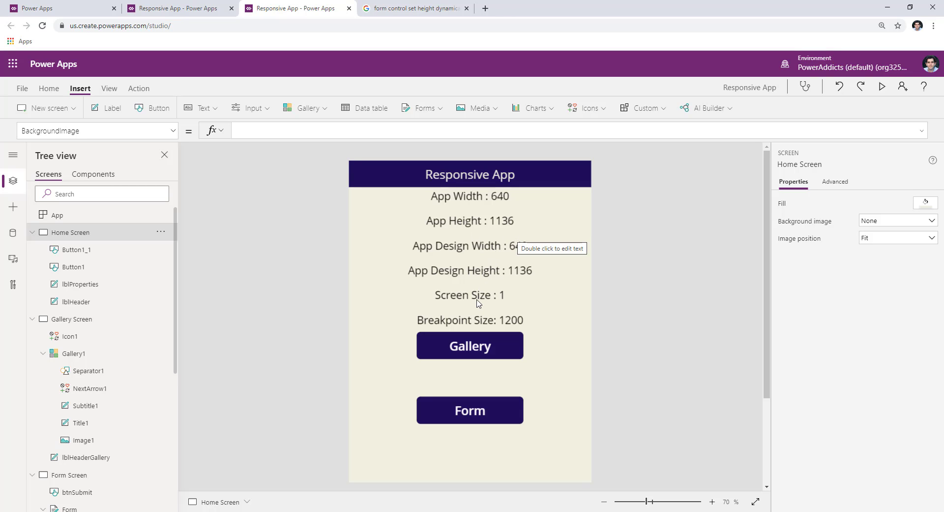
# Step: Return to the app in the studio and save it again
pyautogui.hotkey('ctrl', 's')
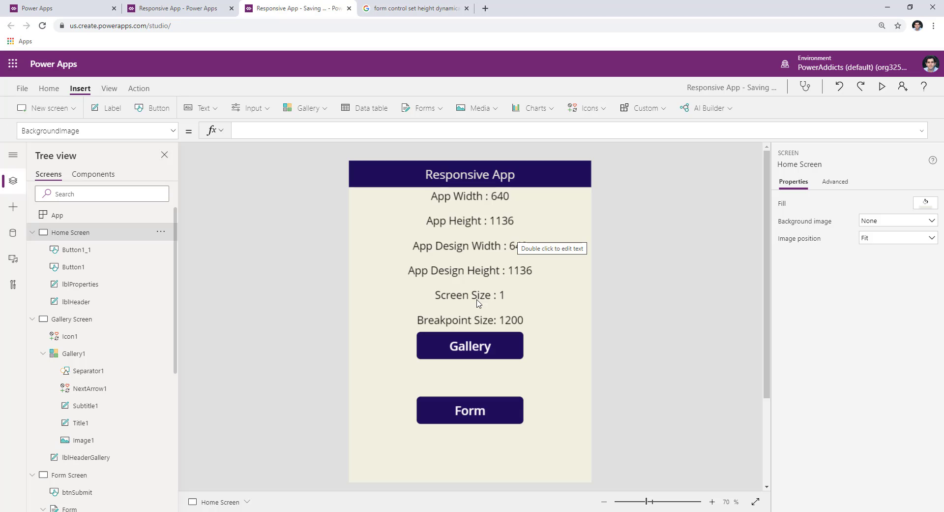